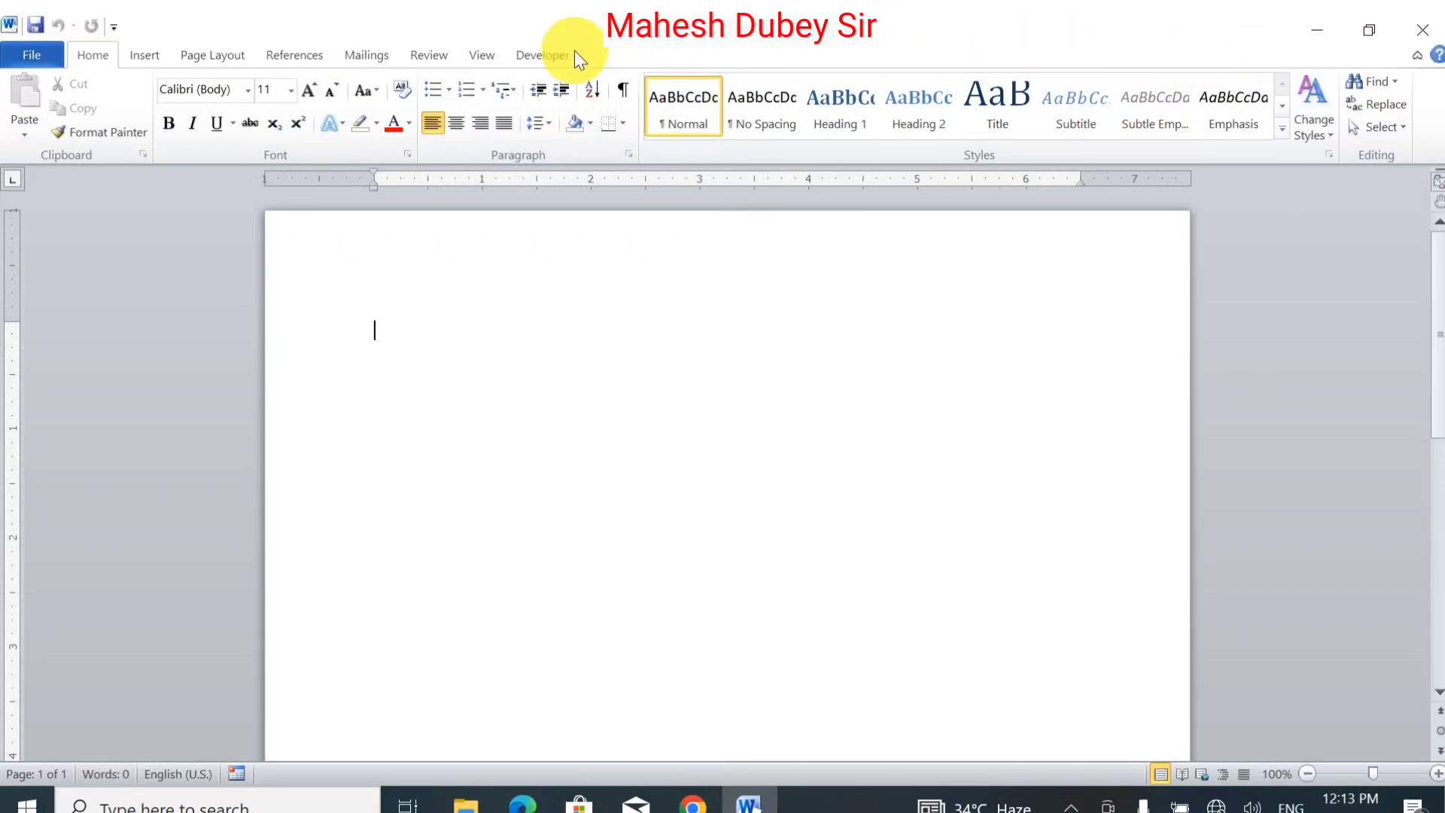
# Set the whole document to landscape orientation with 2 pages per sheet in the page setup.
pyautogui.click(223, 56)
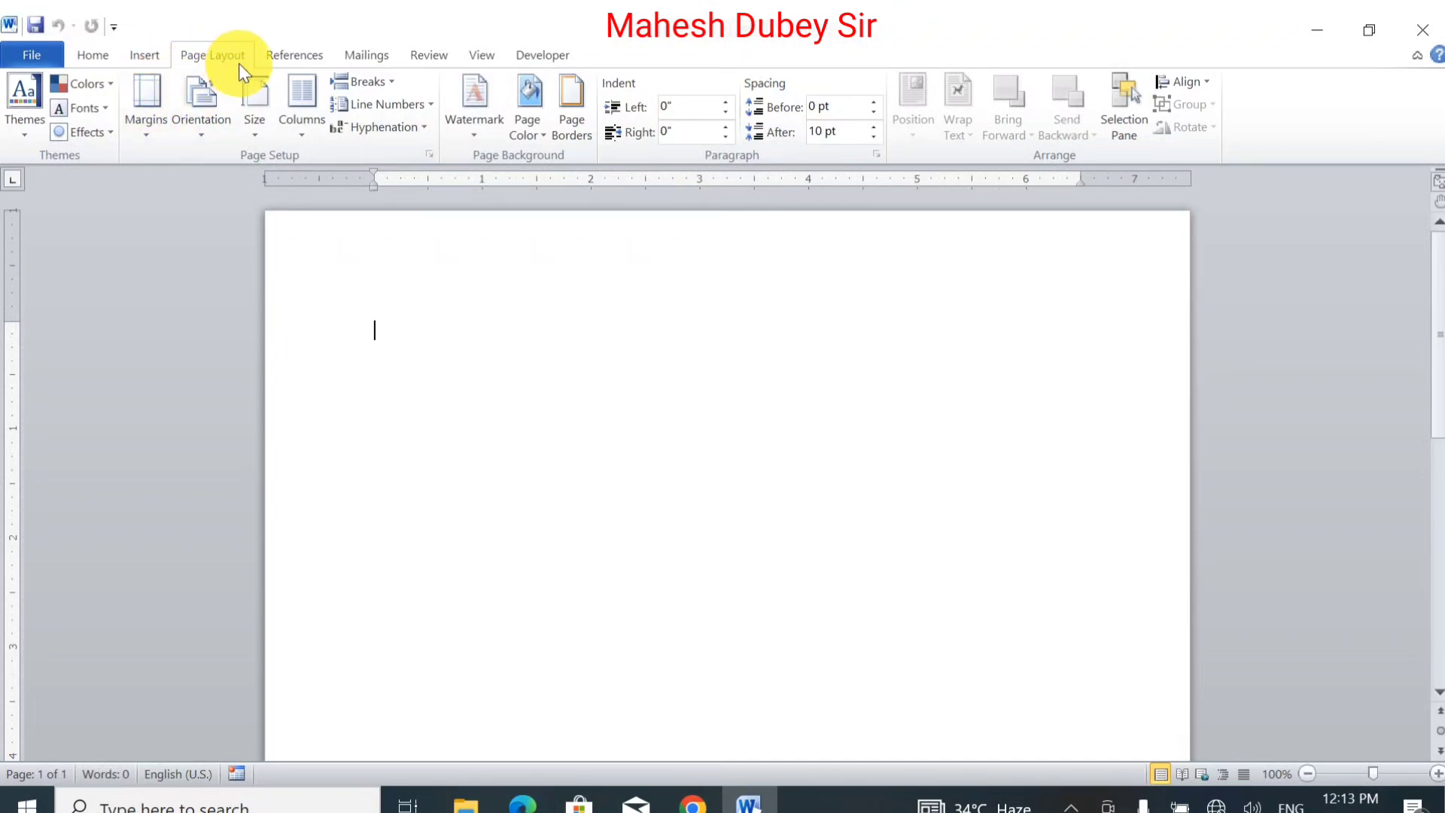
pyautogui.click(135, 137)
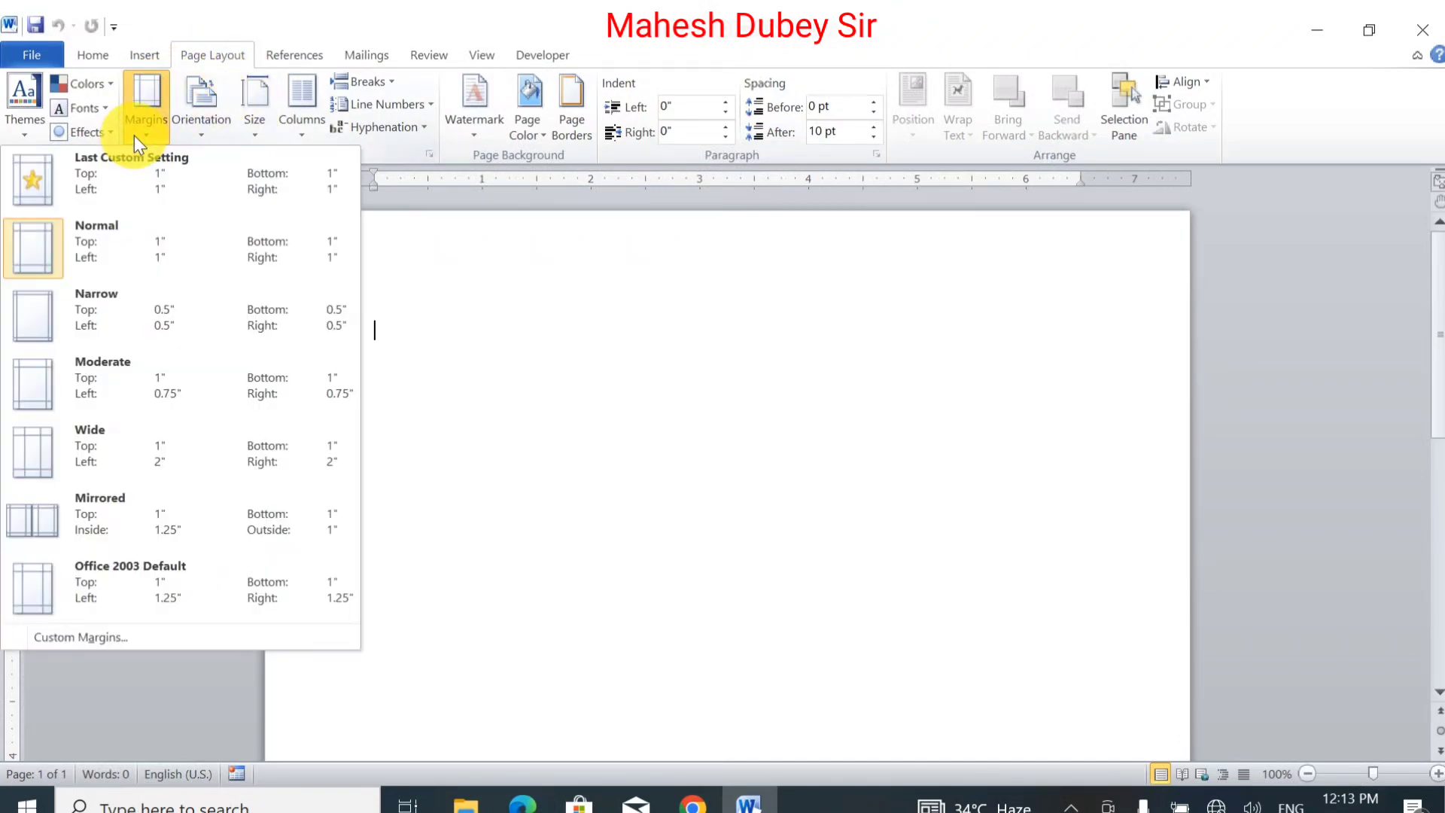
pyautogui.click(82, 640)
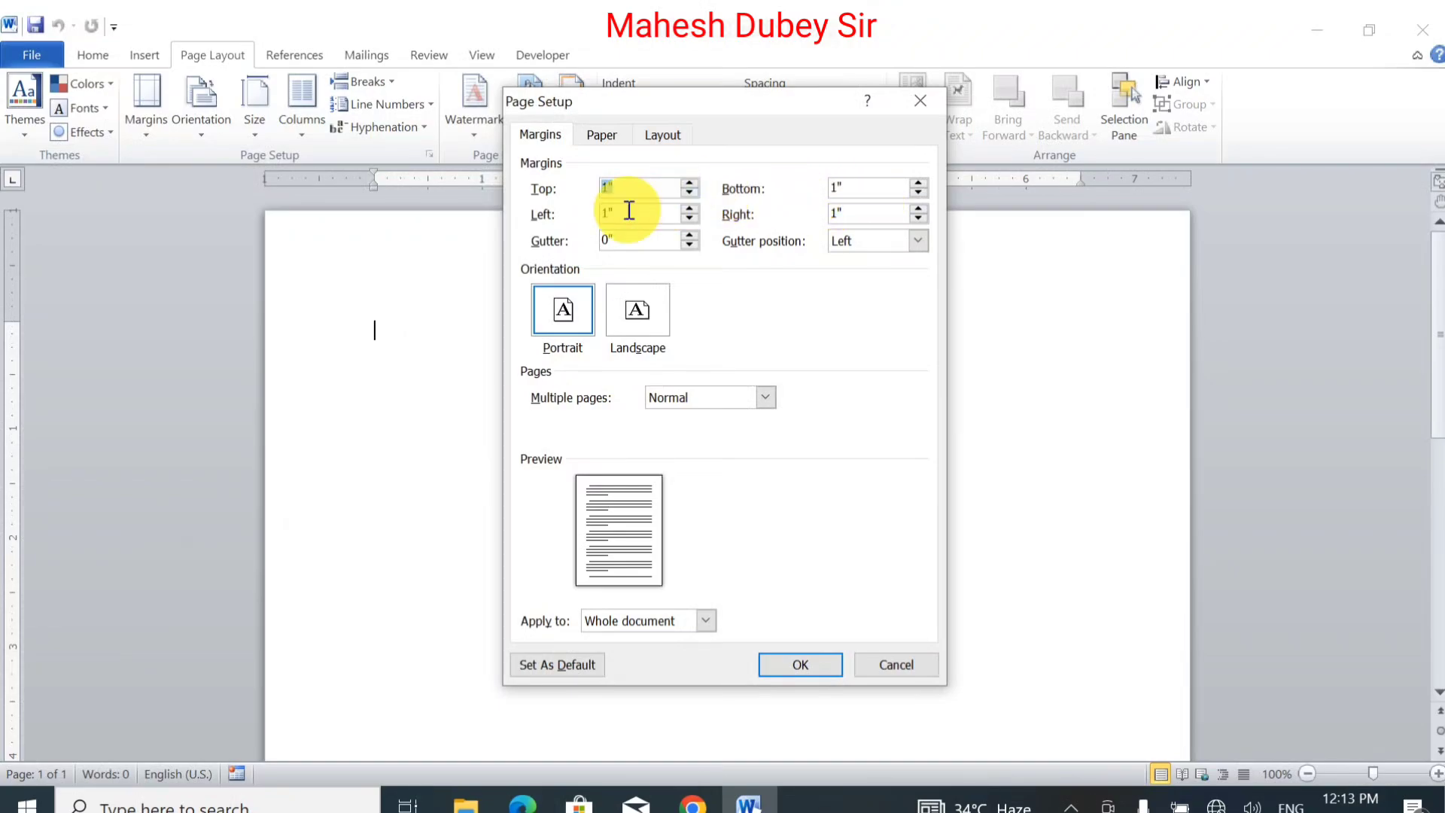
pyautogui.click(637, 312)
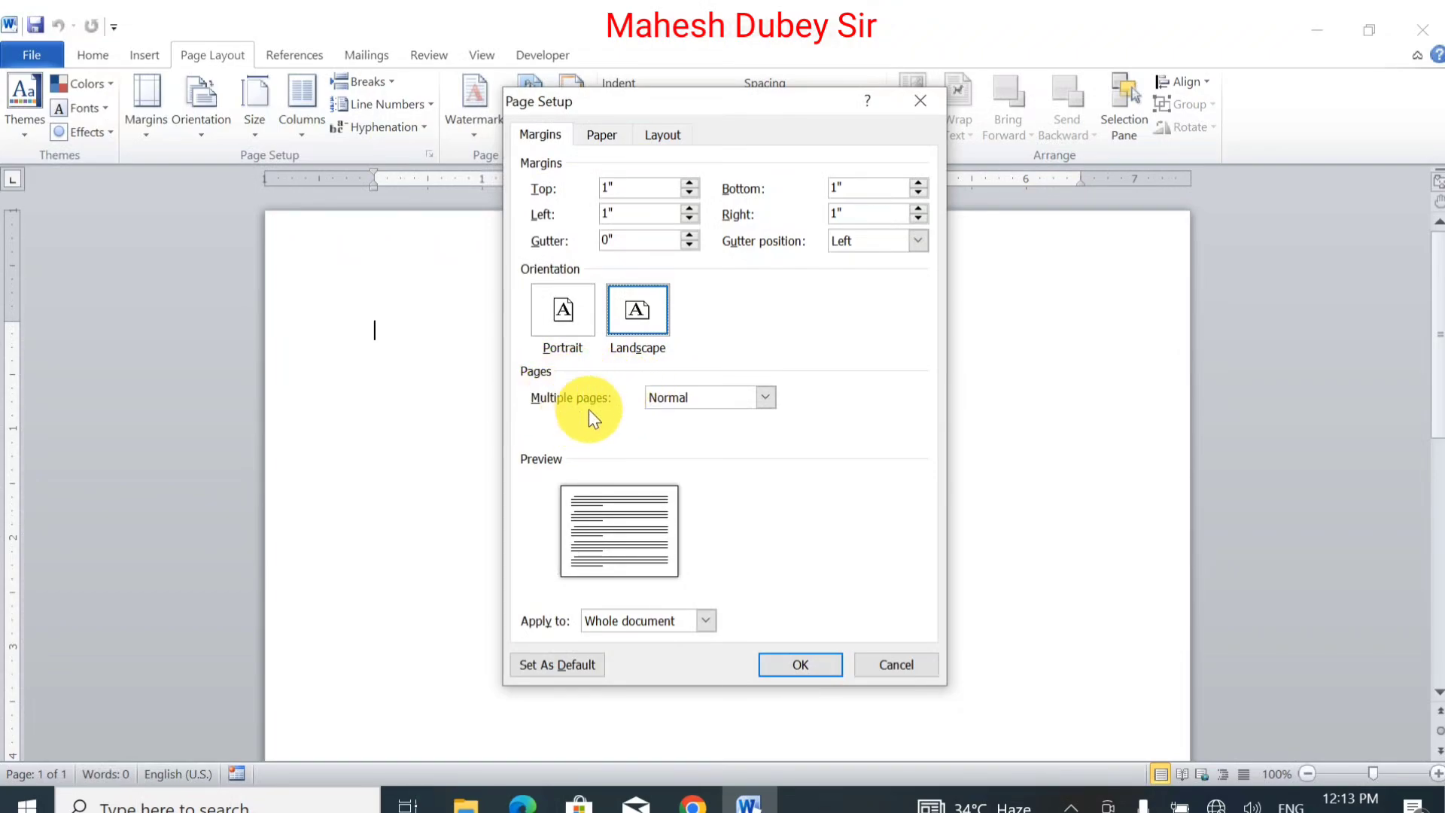
pyautogui.click(746, 406)
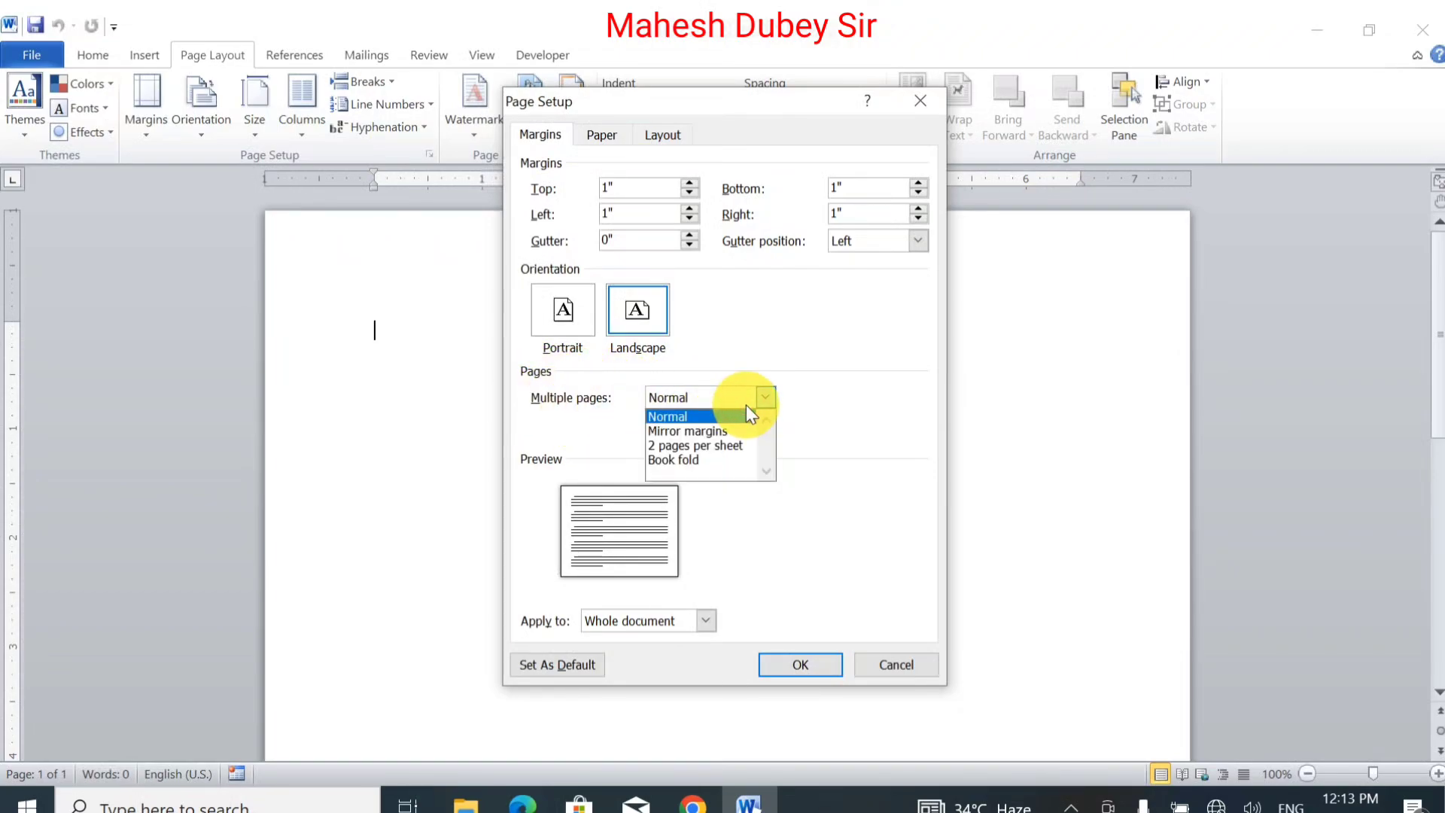
pyautogui.click(734, 440)
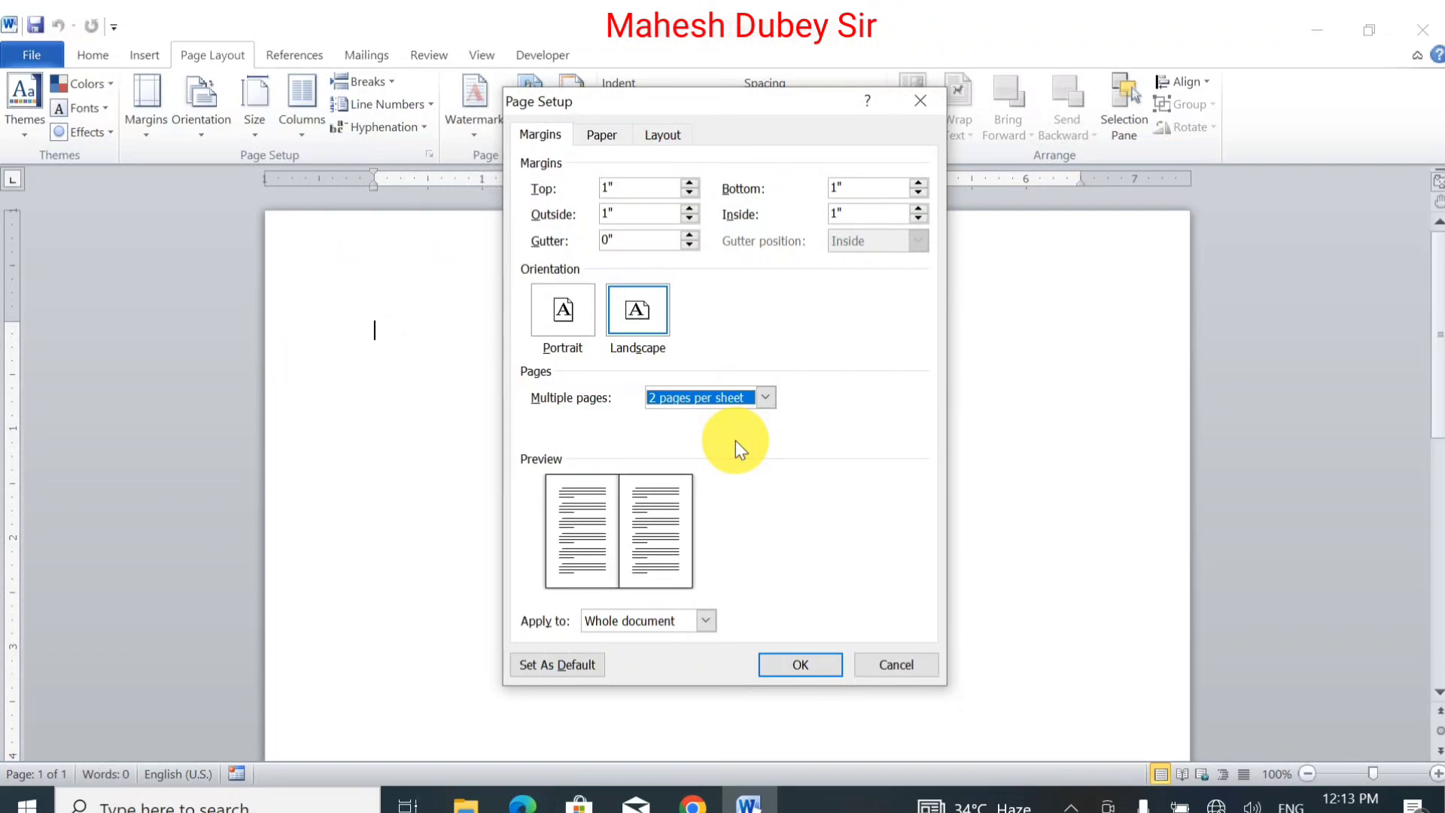
pyautogui.click(791, 667)
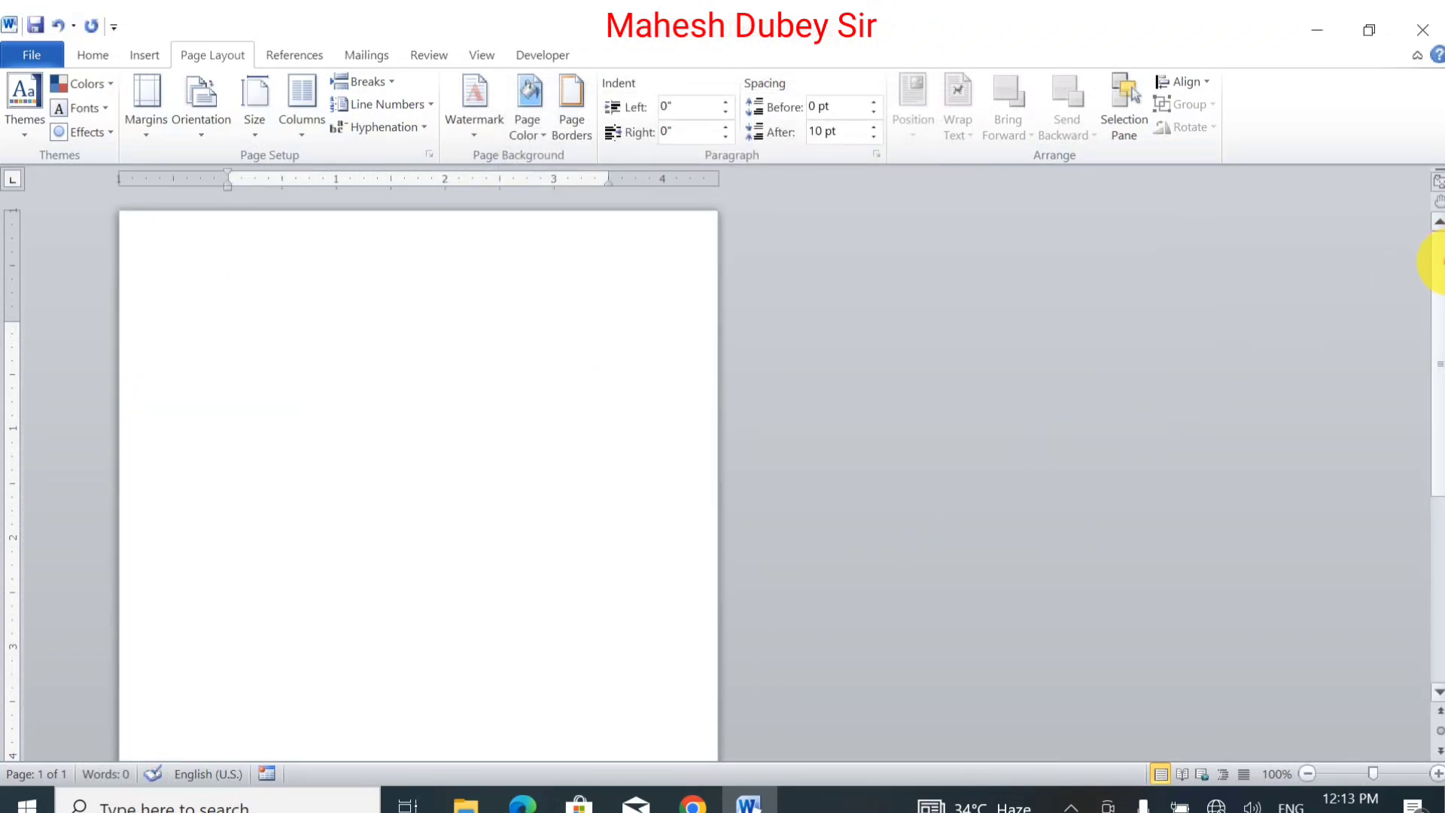
pyautogui.moveTo(1442, 261); pyautogui.dragTo(1423, 183)
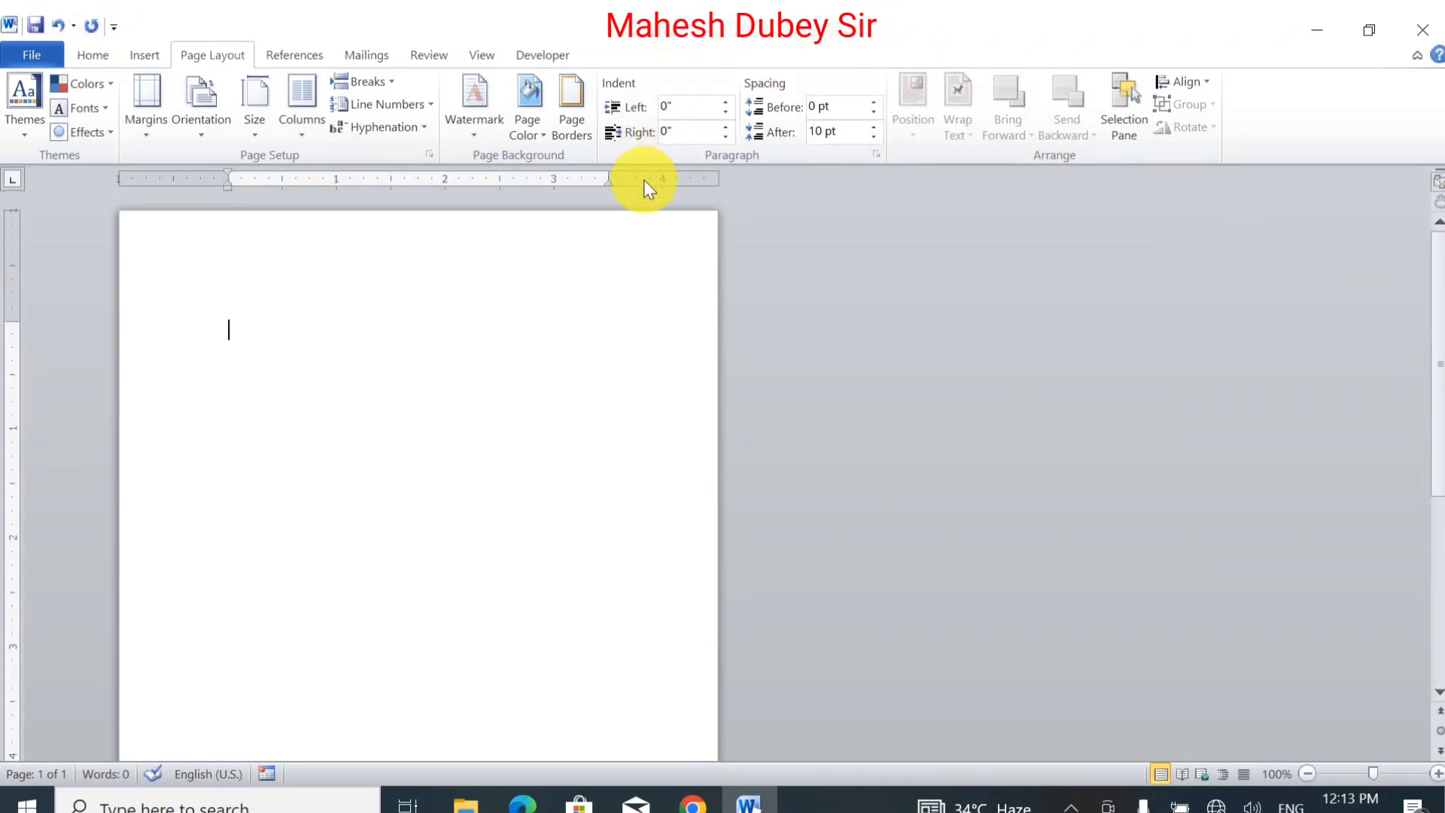
# Change the paper size to A4 in the page setup.
pyautogui.click(143, 132)
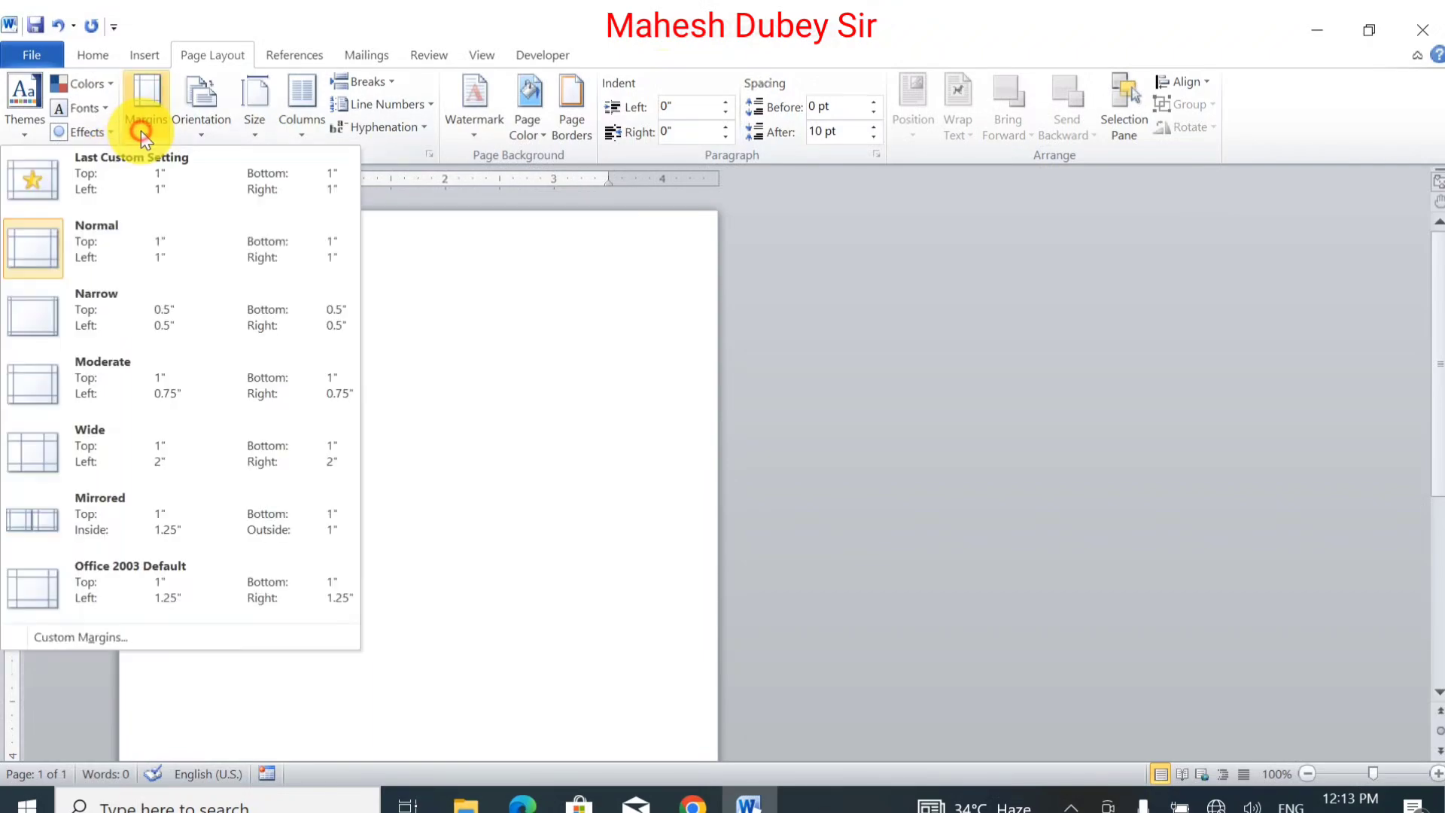
pyautogui.click(158, 637)
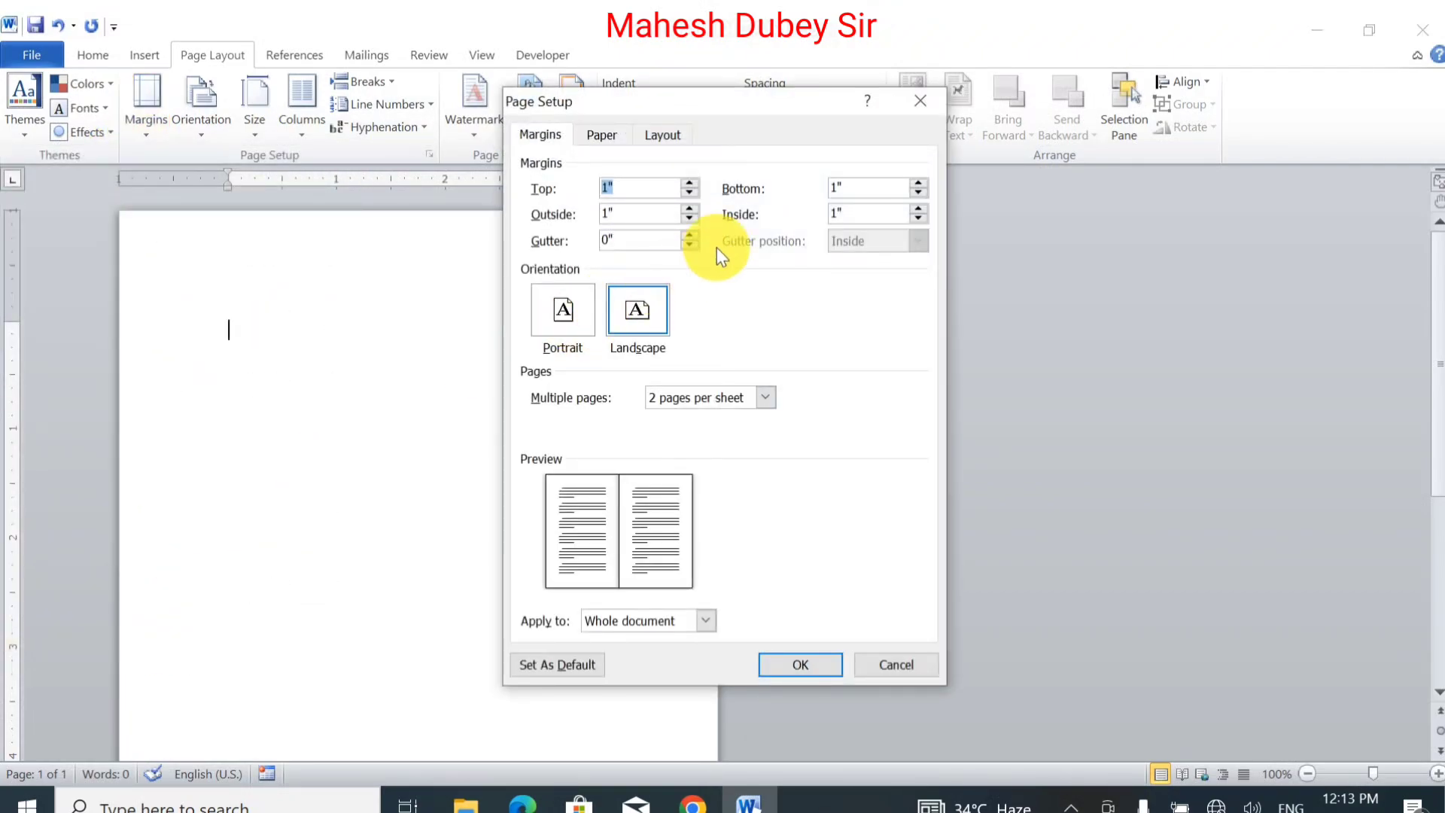
pyautogui.click(599, 133)
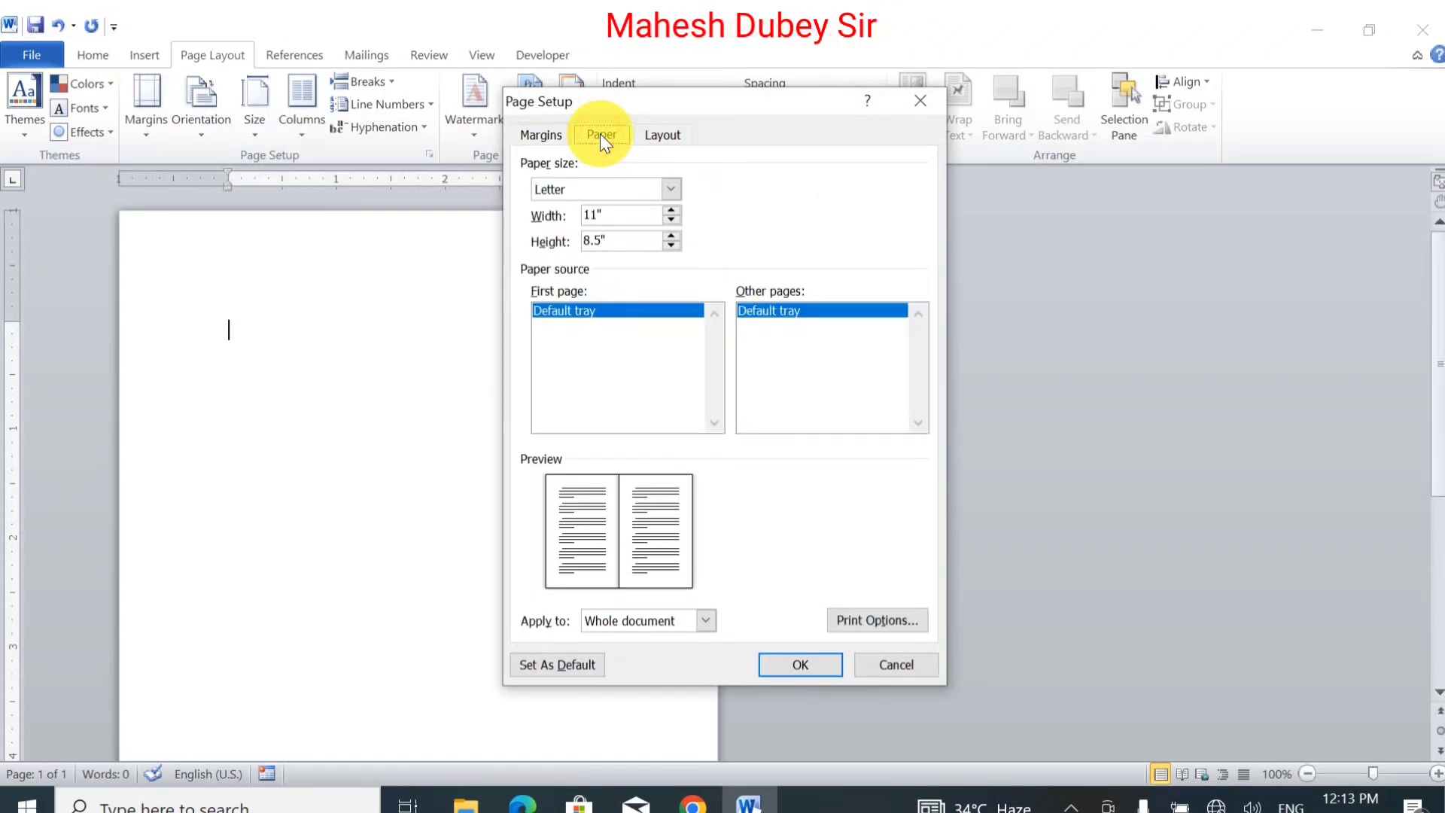
pyautogui.click(612, 188)
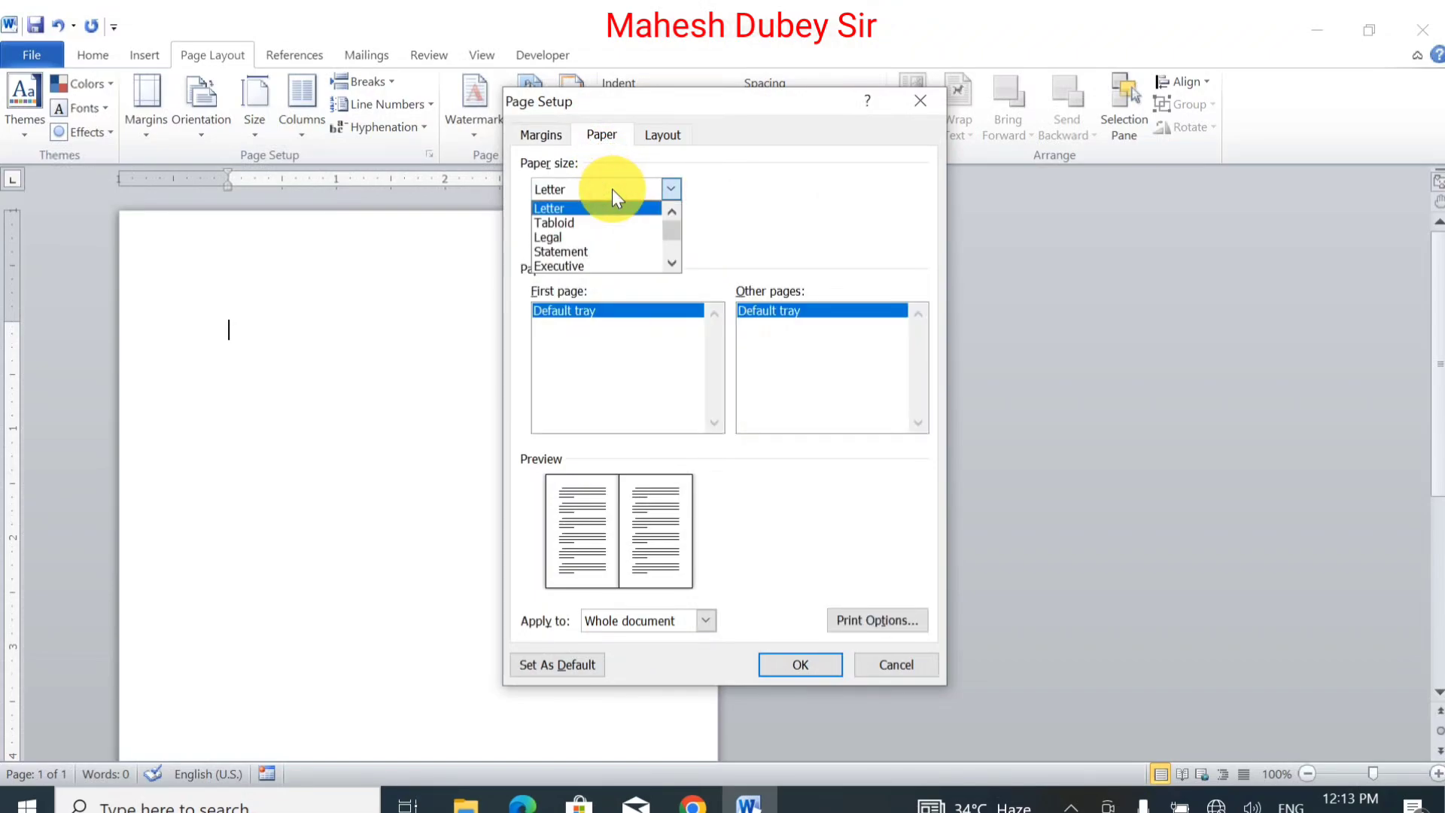
pyautogui.click(672, 261)
pyautogui.click(672, 262)
pyautogui.click(676, 257)
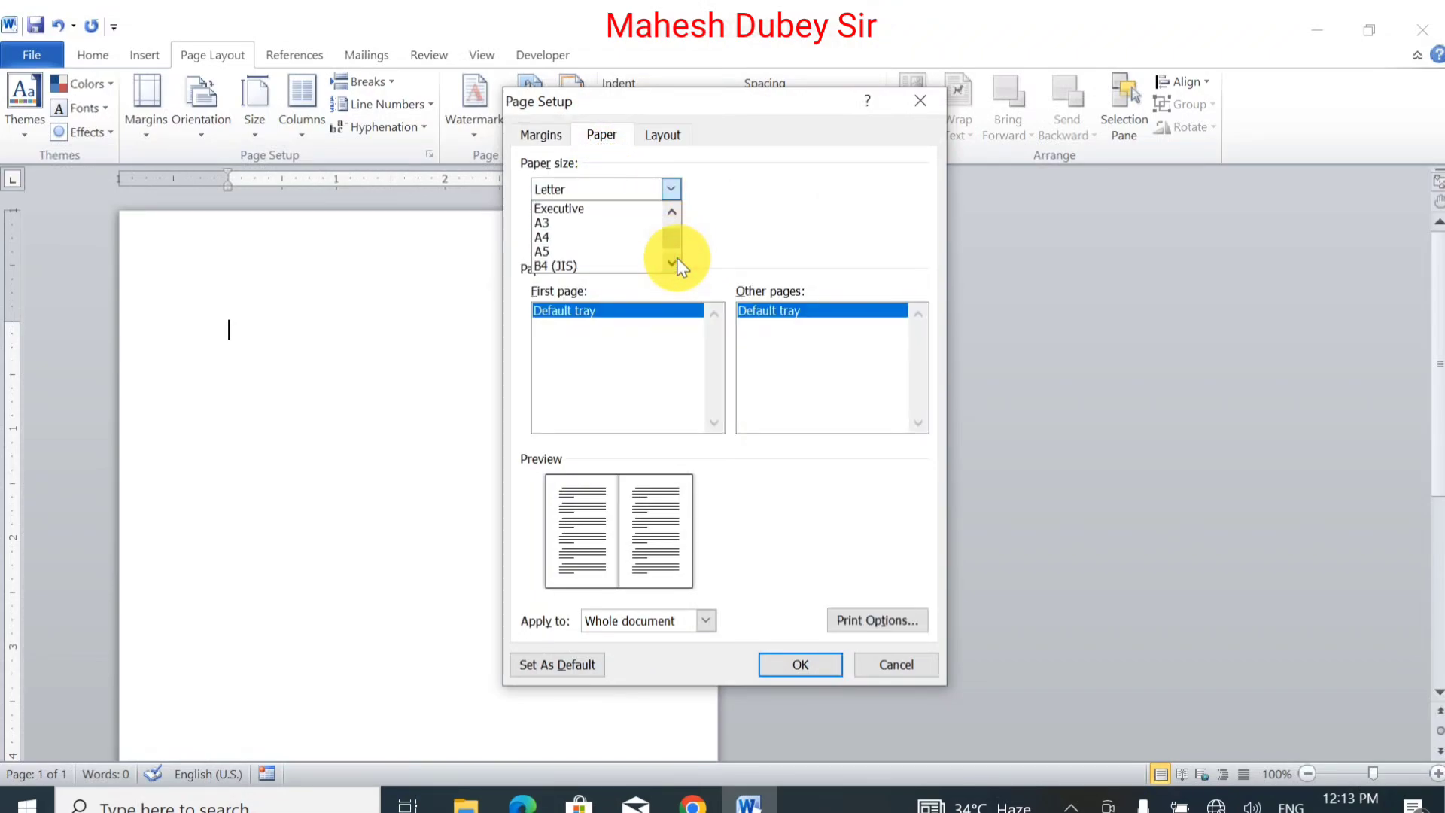
pyautogui.click(629, 237)
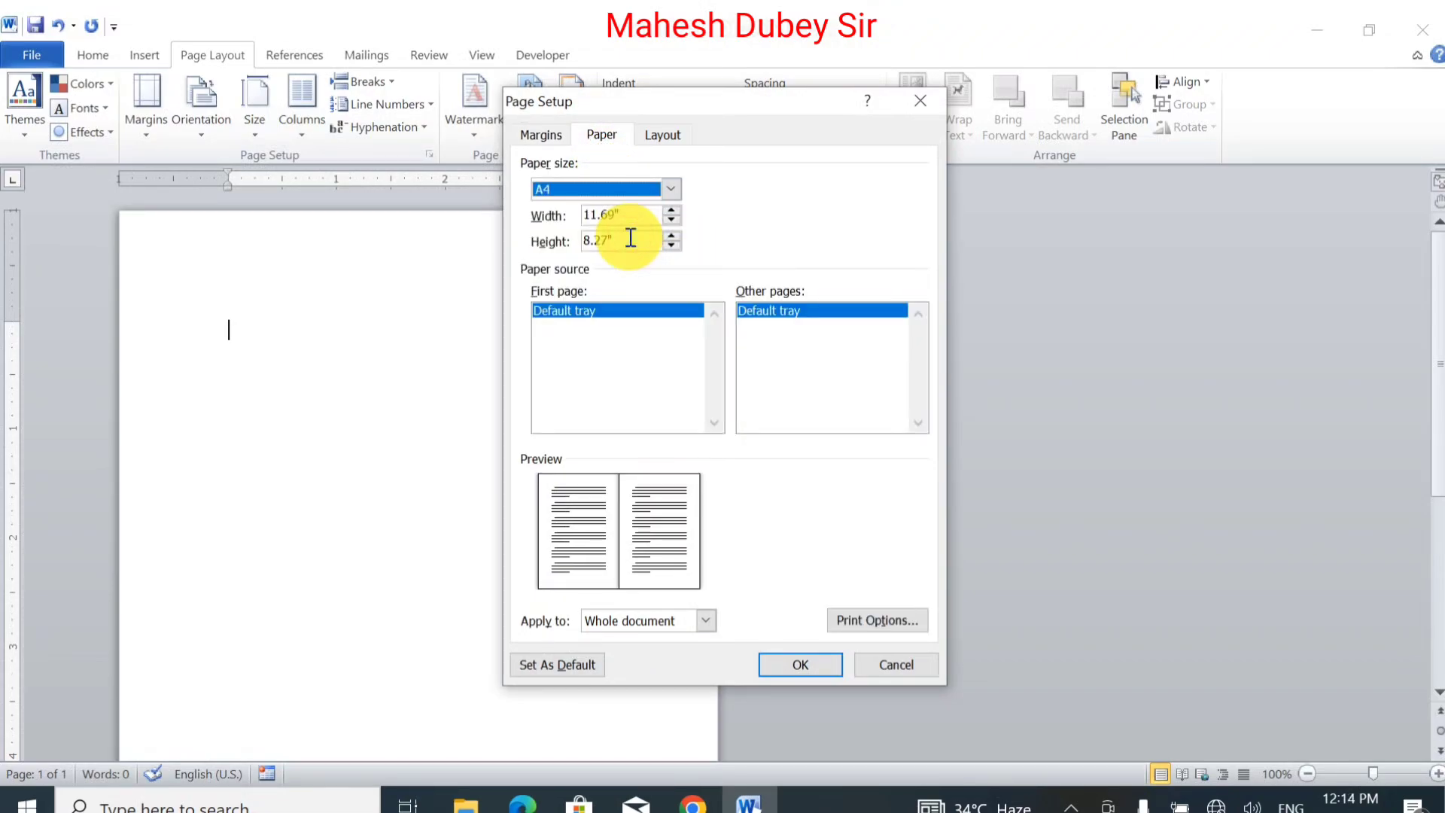
# Set the top and bottom page margins to 0.5".
pyautogui.click(531, 136)
pyautogui.click(690, 192)
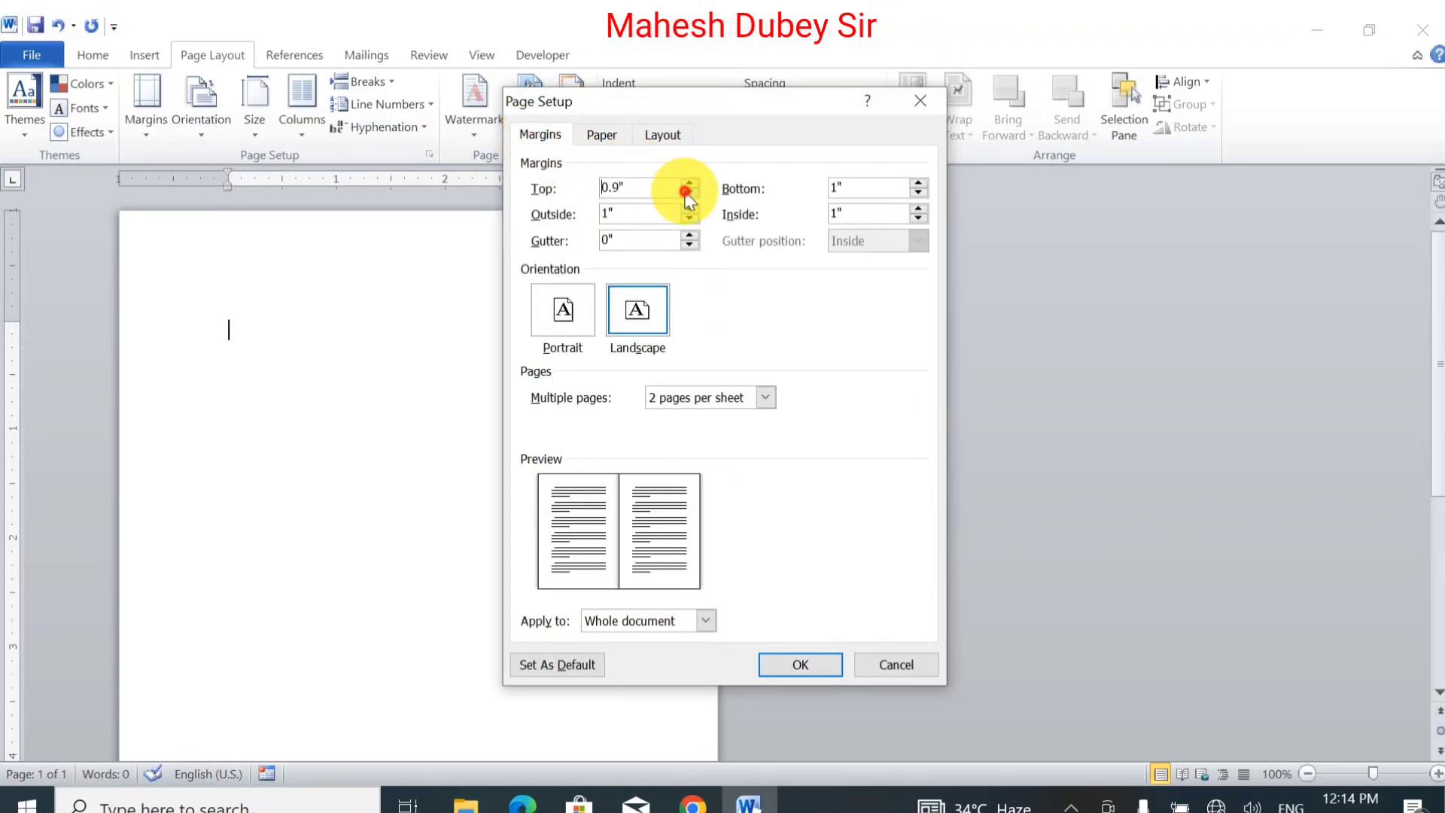
pyautogui.click(690, 192)
pyautogui.click(690, 192)
pyautogui.click(689, 192)
pyautogui.click(689, 192)
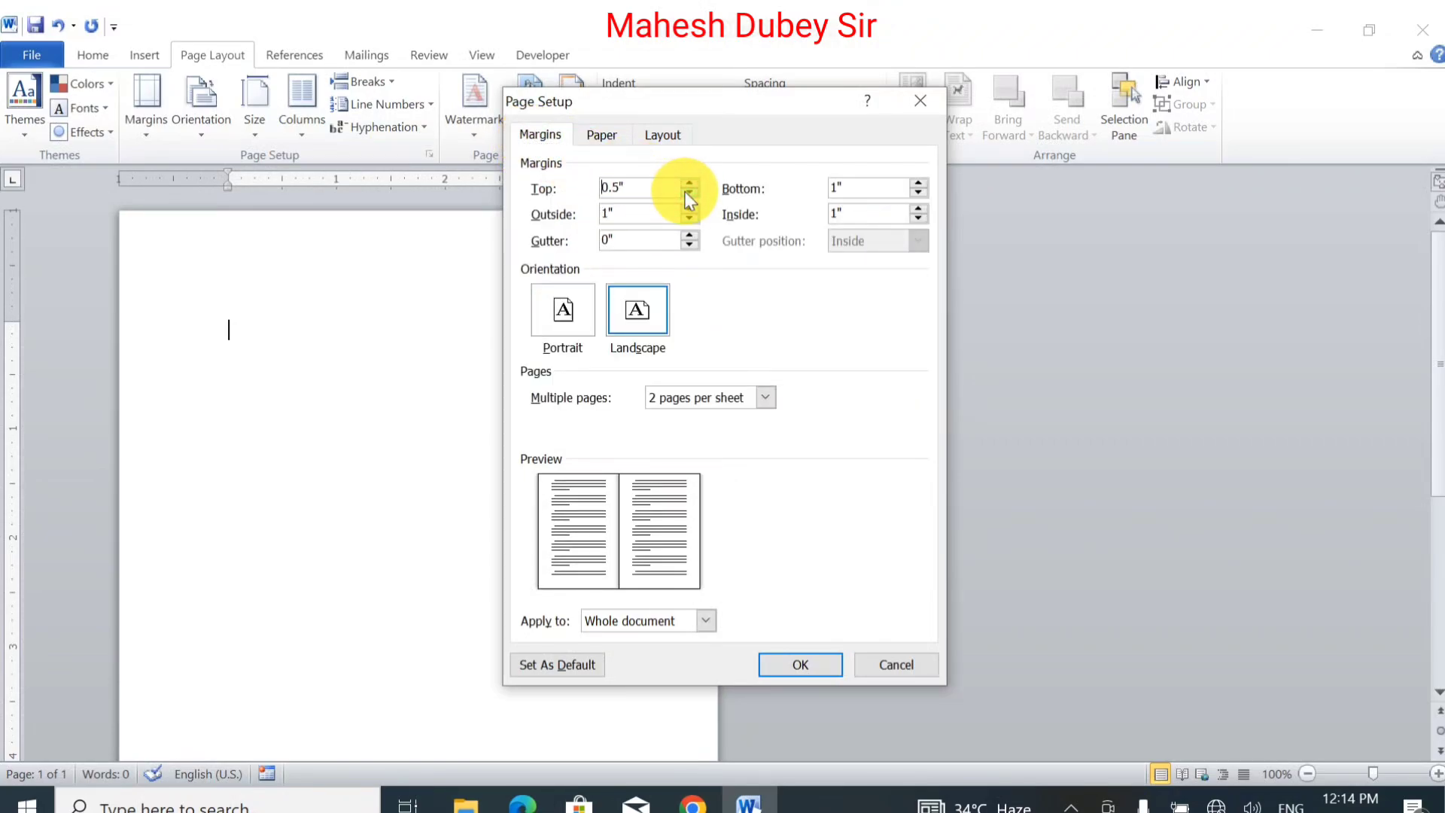
pyautogui.click(918, 193)
pyautogui.click(918, 194)
pyautogui.click(918, 194)
pyautogui.click(918, 194)
pyautogui.click(918, 193)
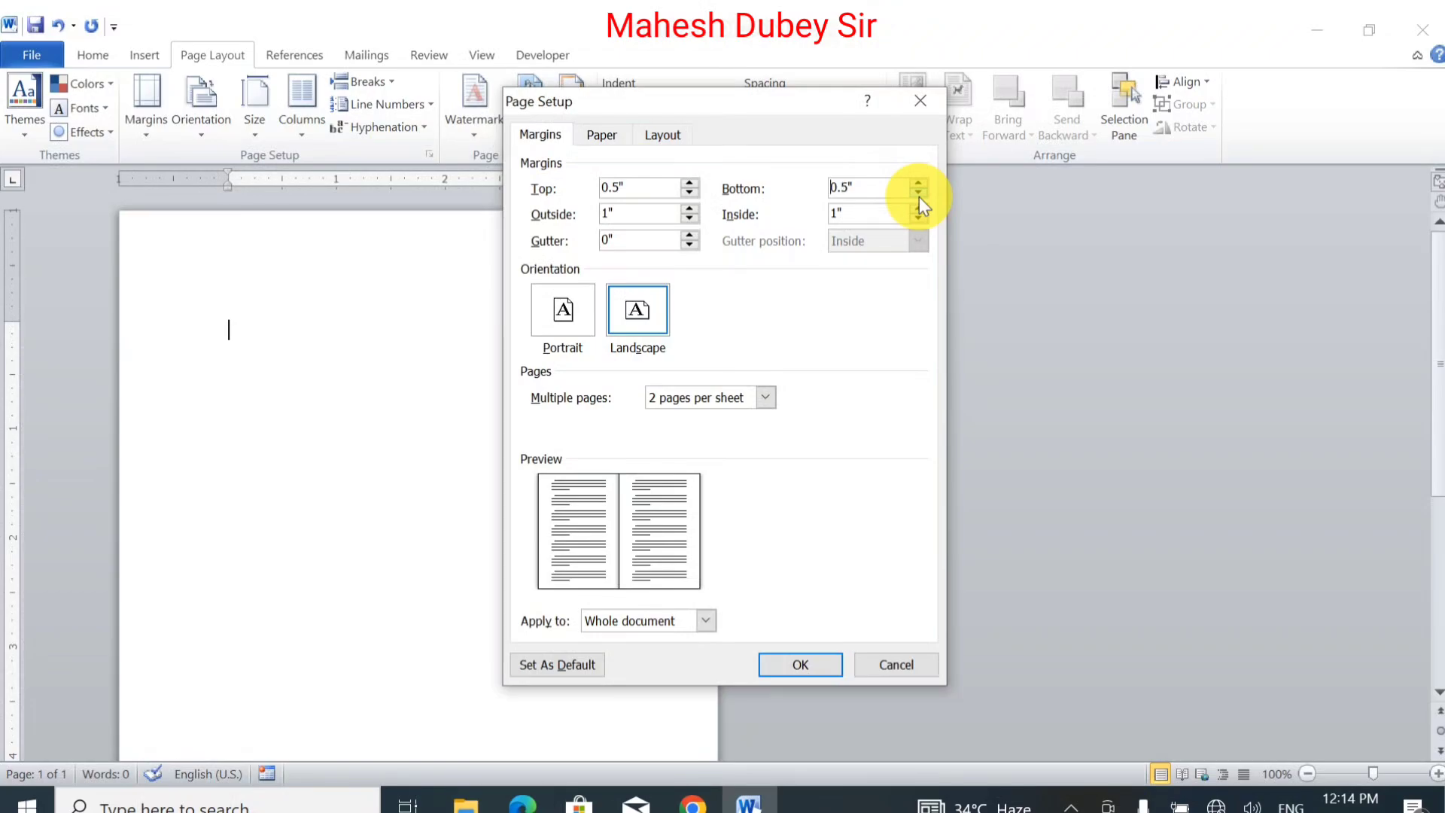
# Set the inside and outside page margins to 0.5" and apply the page setup to the whole document.
pyautogui.click(924, 218)
pyautogui.click(924, 217)
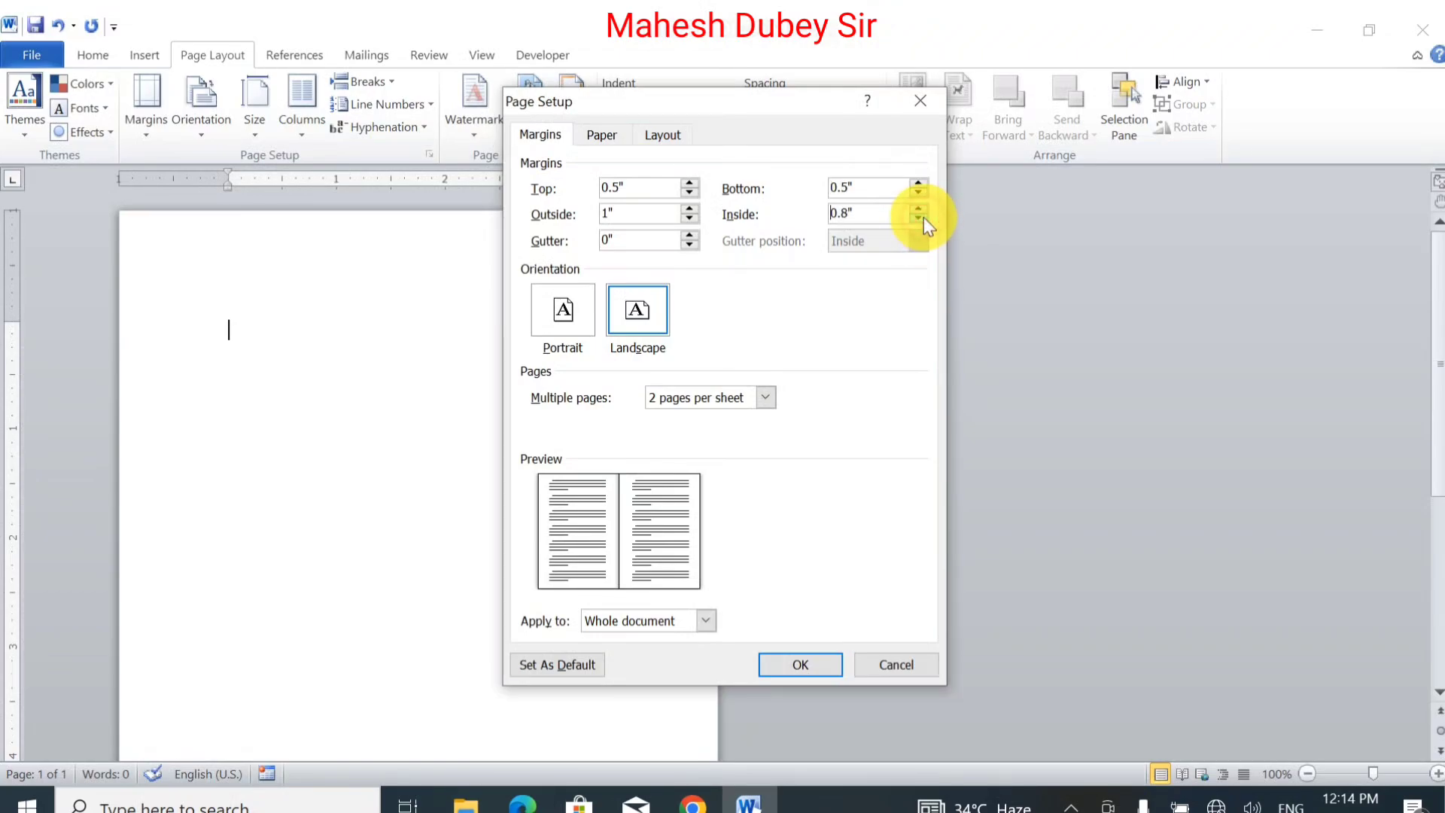
pyautogui.click(923, 217)
pyautogui.click(923, 218)
pyautogui.click(923, 218)
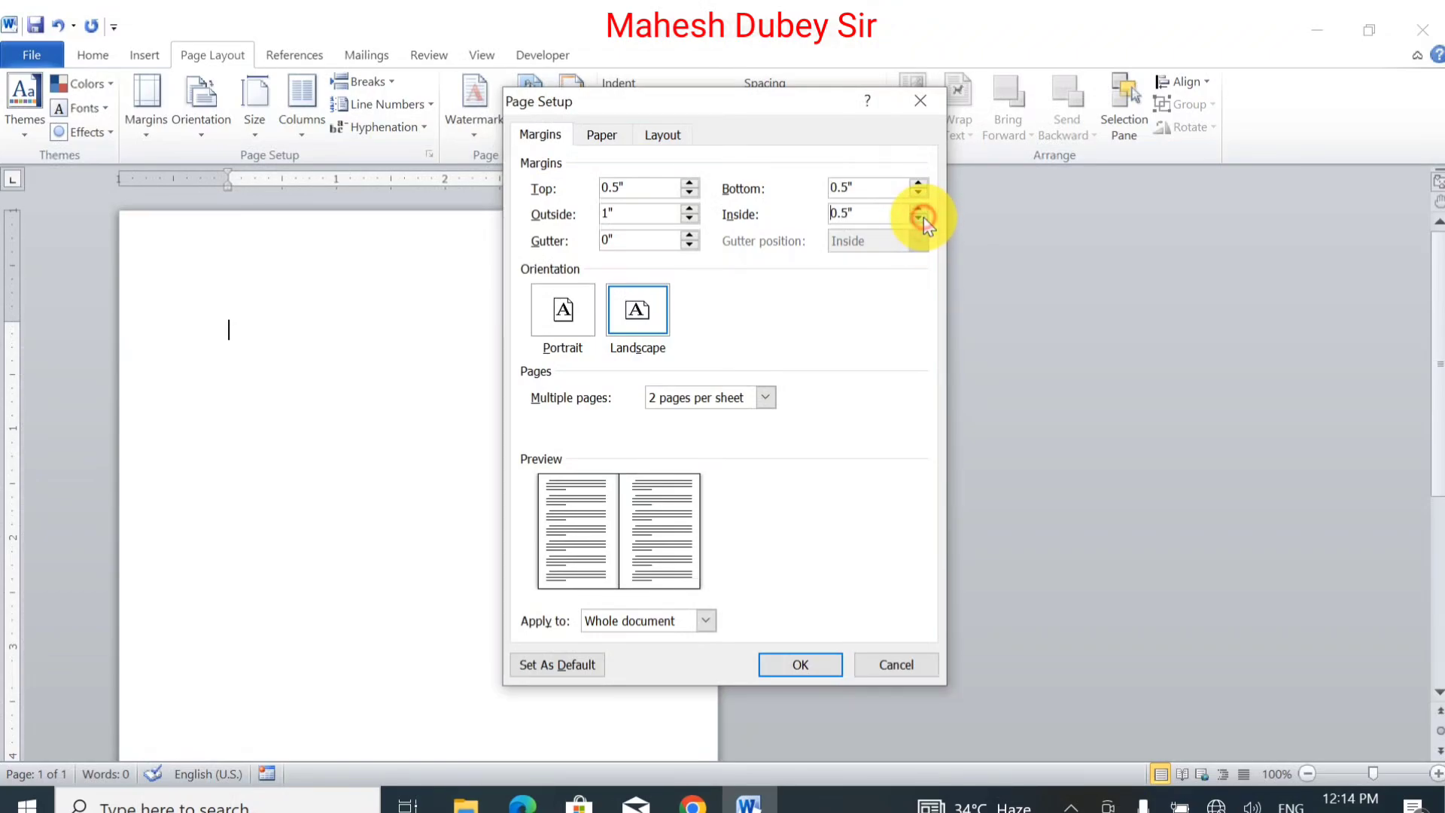
pyautogui.click(688, 219)
pyautogui.click(688, 219)
pyautogui.click(688, 219)
pyautogui.click(688, 219)
pyautogui.click(687, 219)
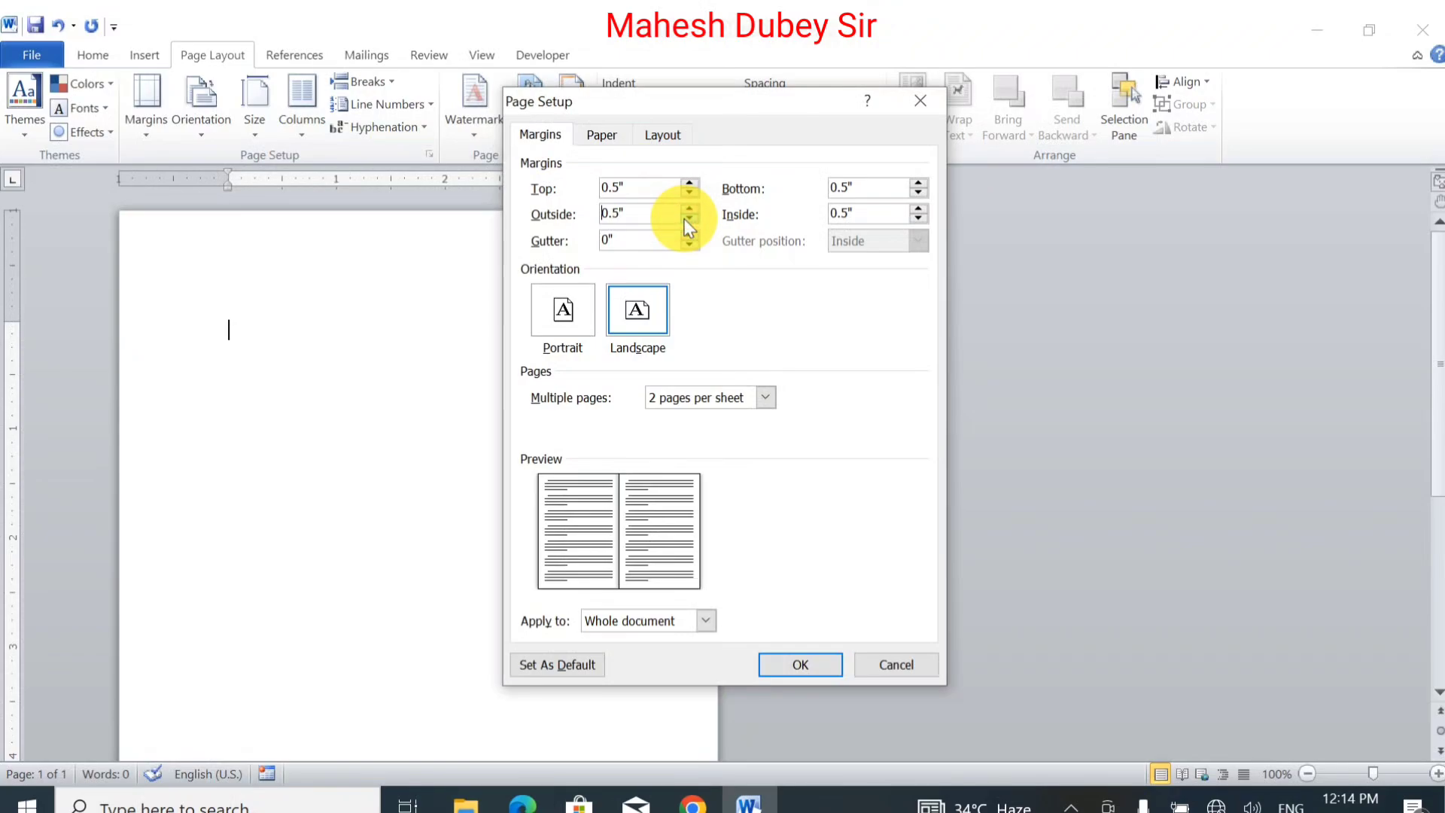
pyautogui.click(814, 659)
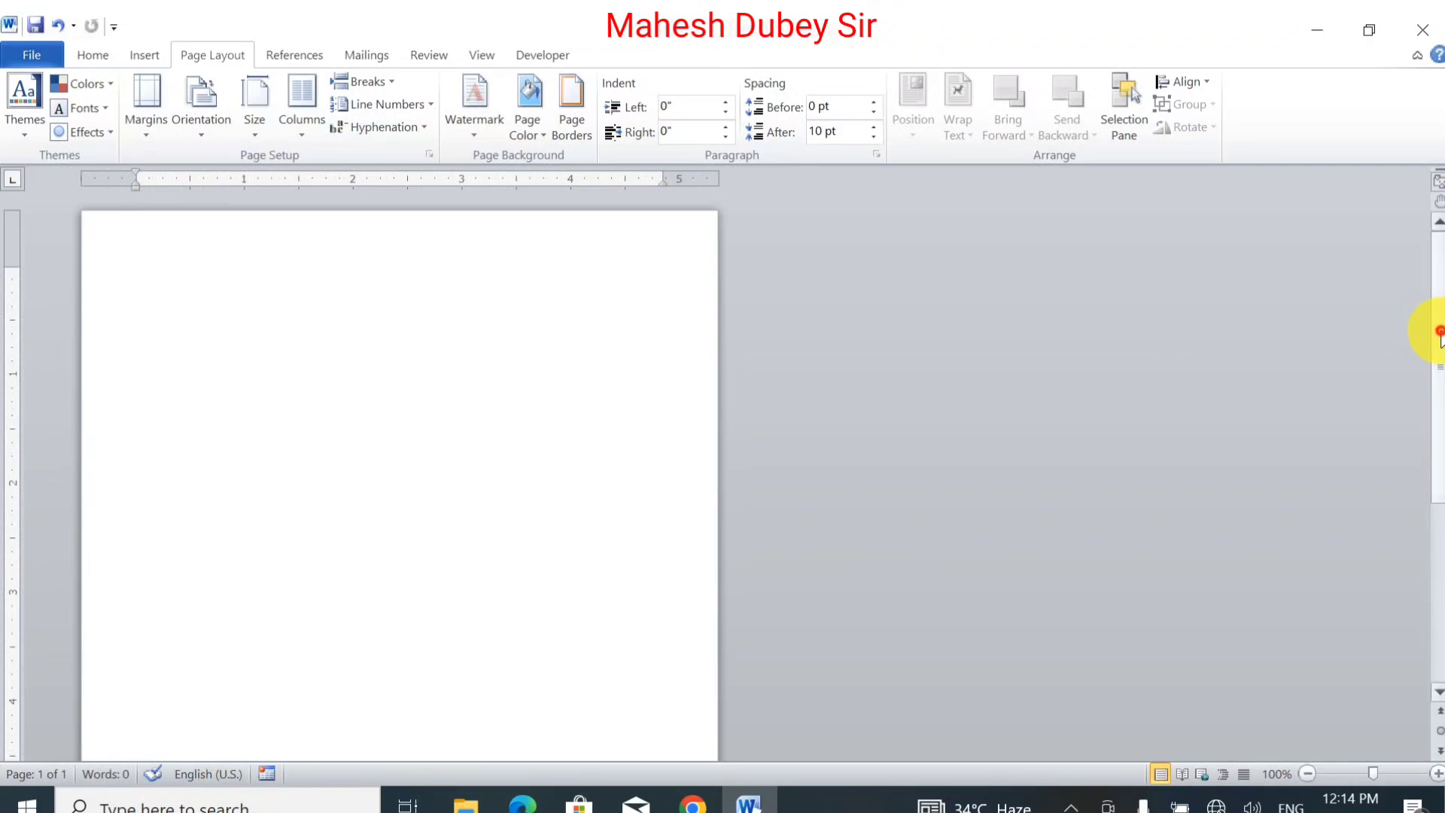
# Add a 3 pt box page border with a thick-thin double line style to the whole document.
pyautogui.moveTo(1432, 326); pyautogui.dragTo(1438, 520)
pyautogui.moveTo(1437, 348); pyautogui.dragTo(1438, 282)
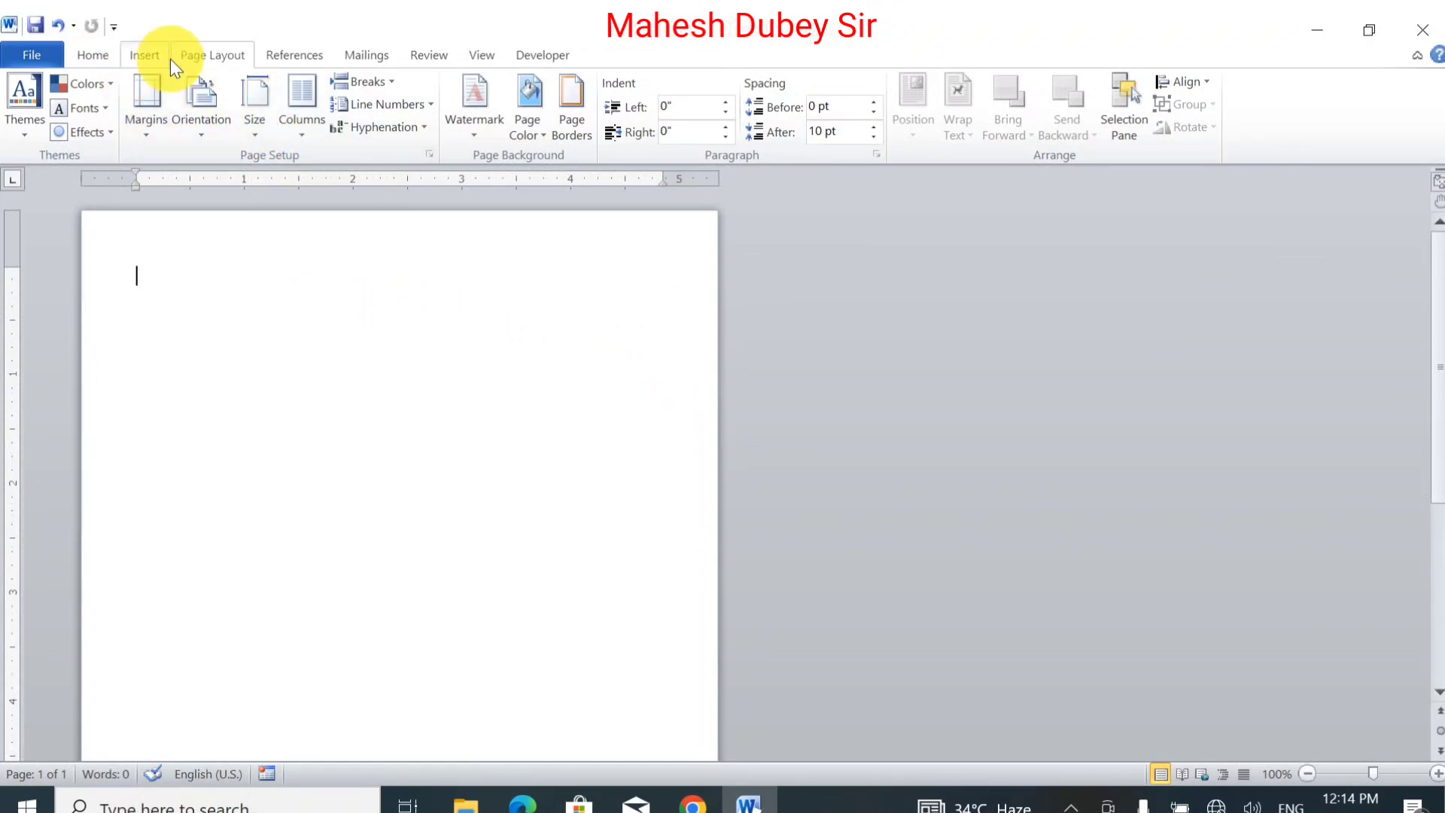
pyautogui.click(576, 128)
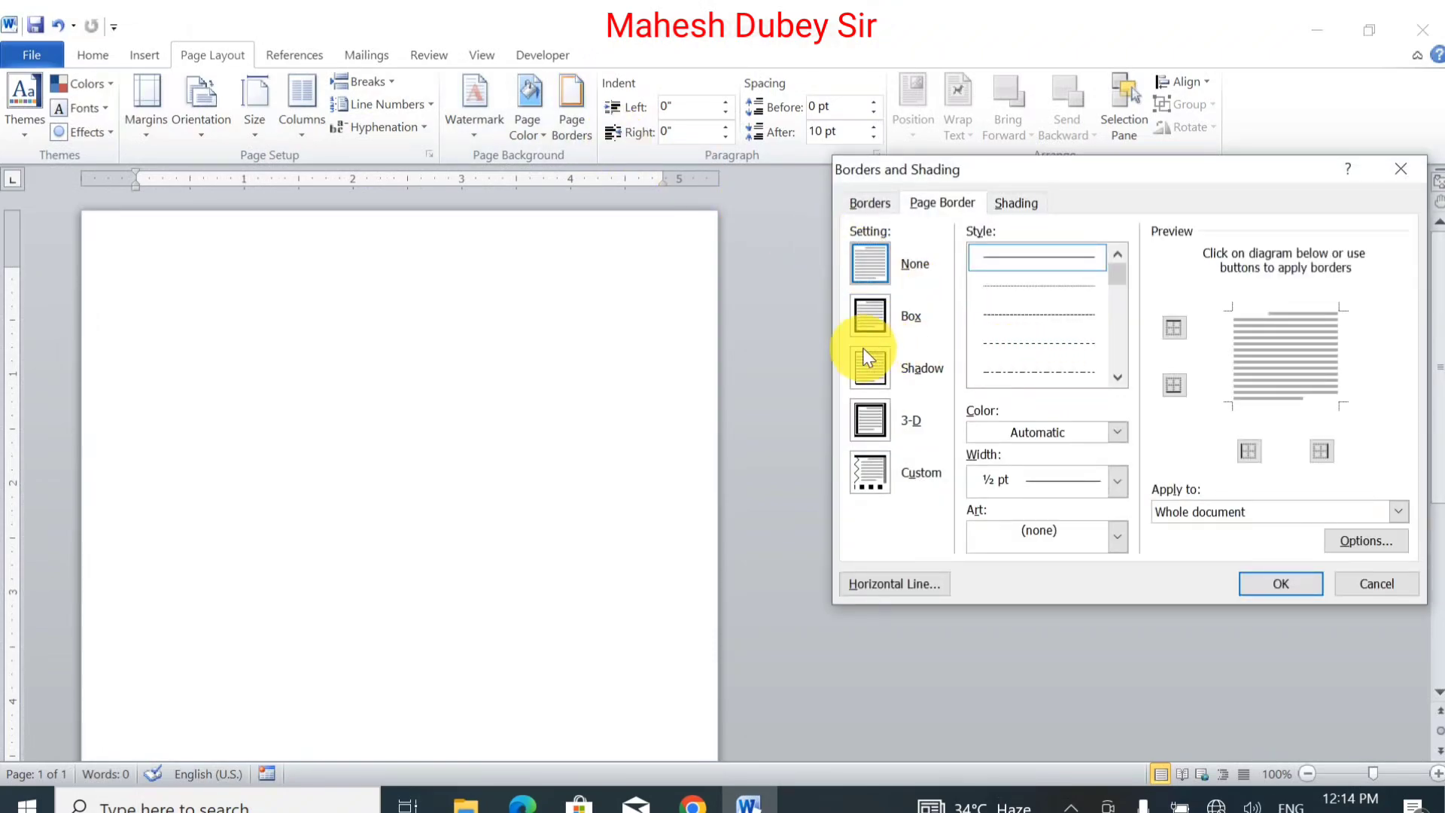
pyautogui.click(867, 316)
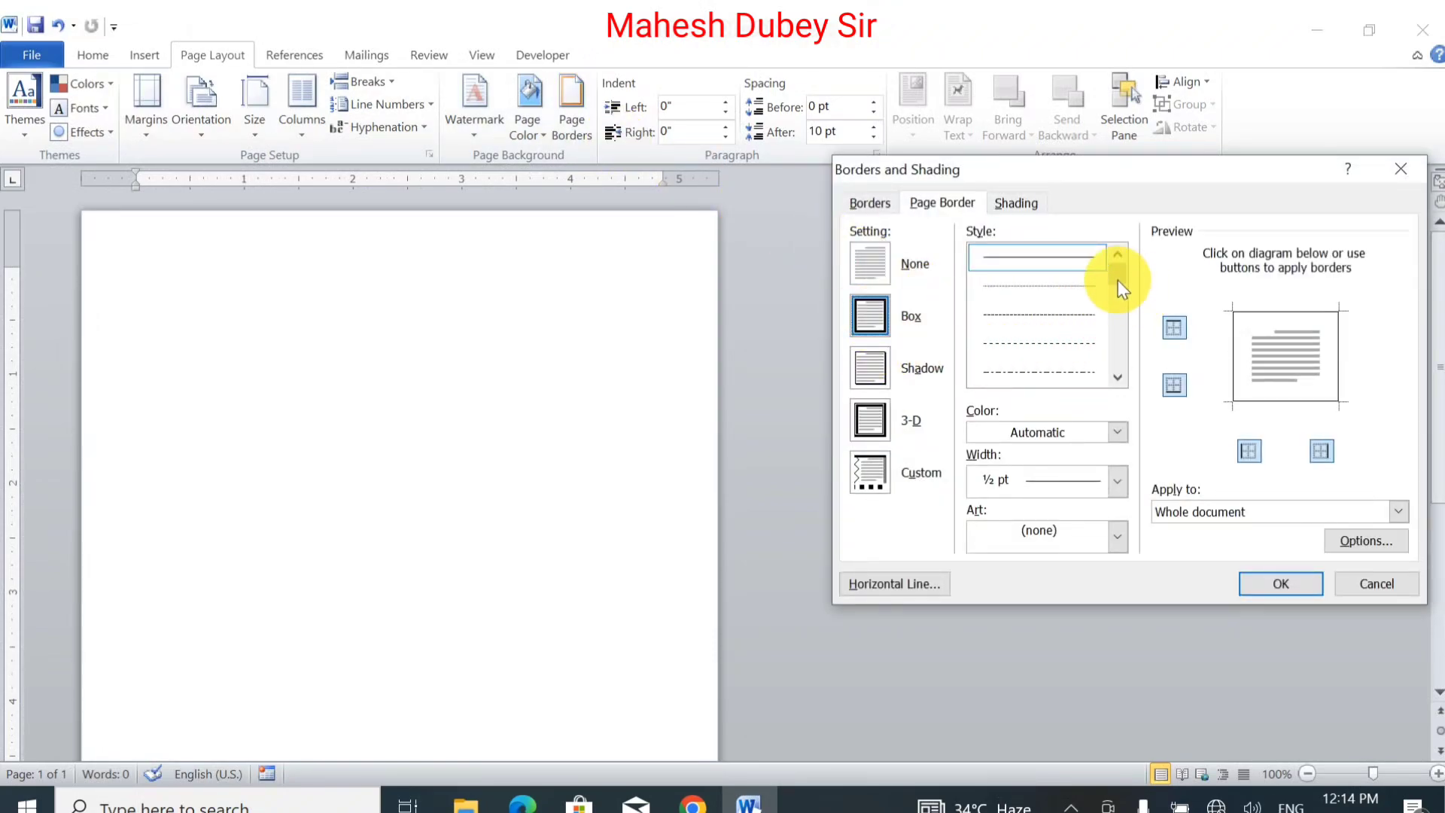
pyautogui.moveTo(1116, 284); pyautogui.dragTo(1113, 319)
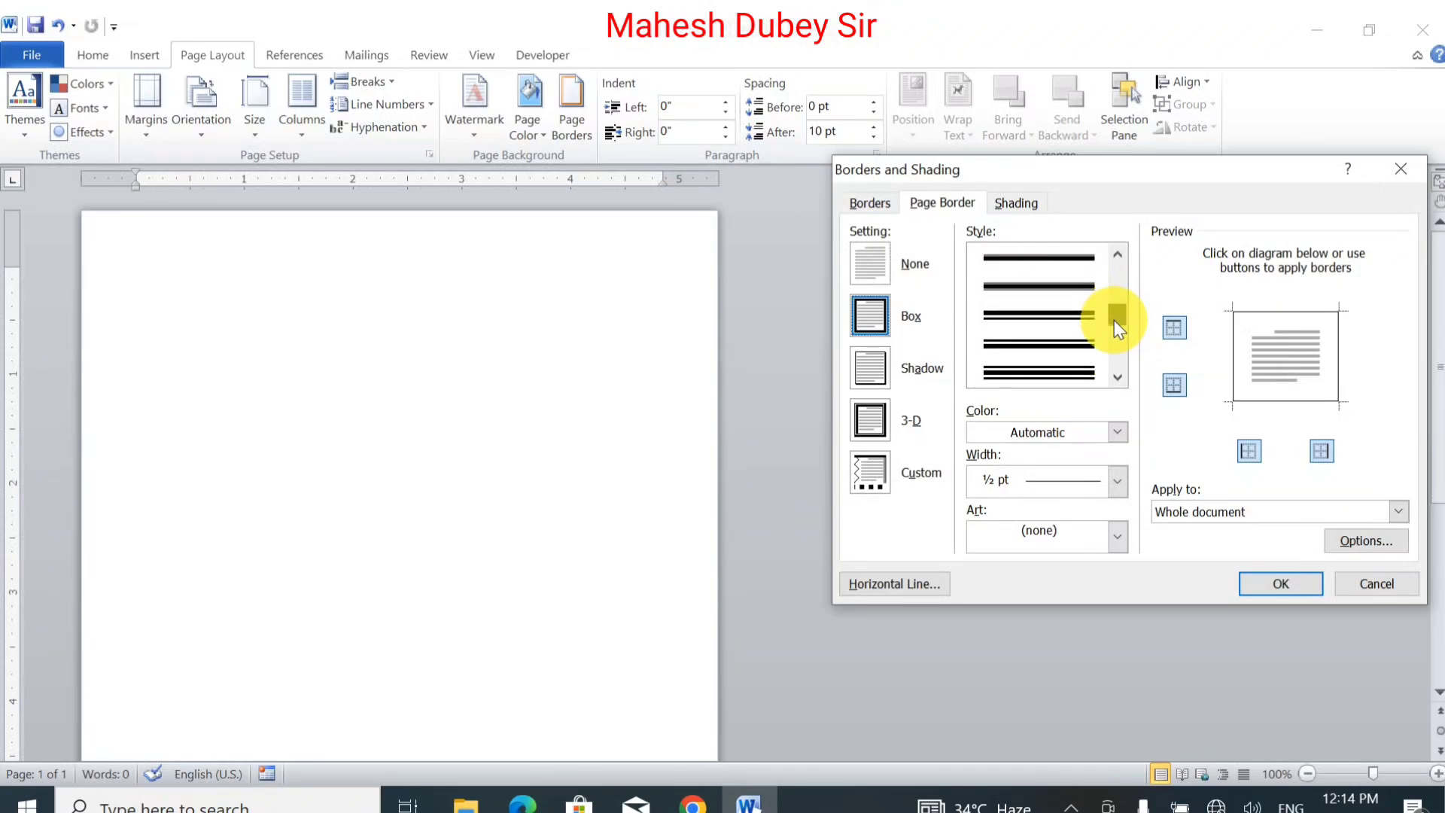
pyautogui.click(1081, 315)
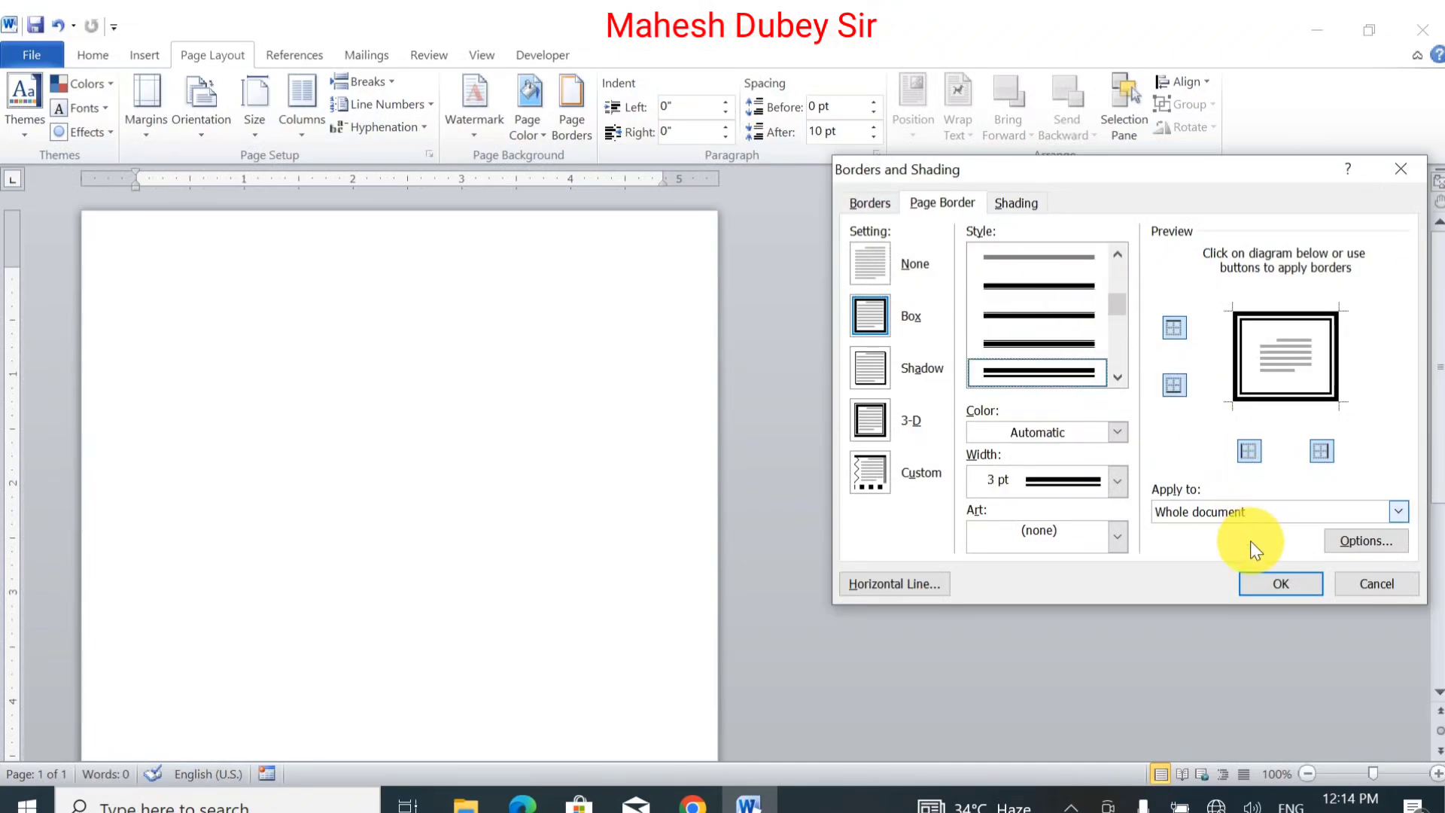
pyautogui.click(1250, 581)
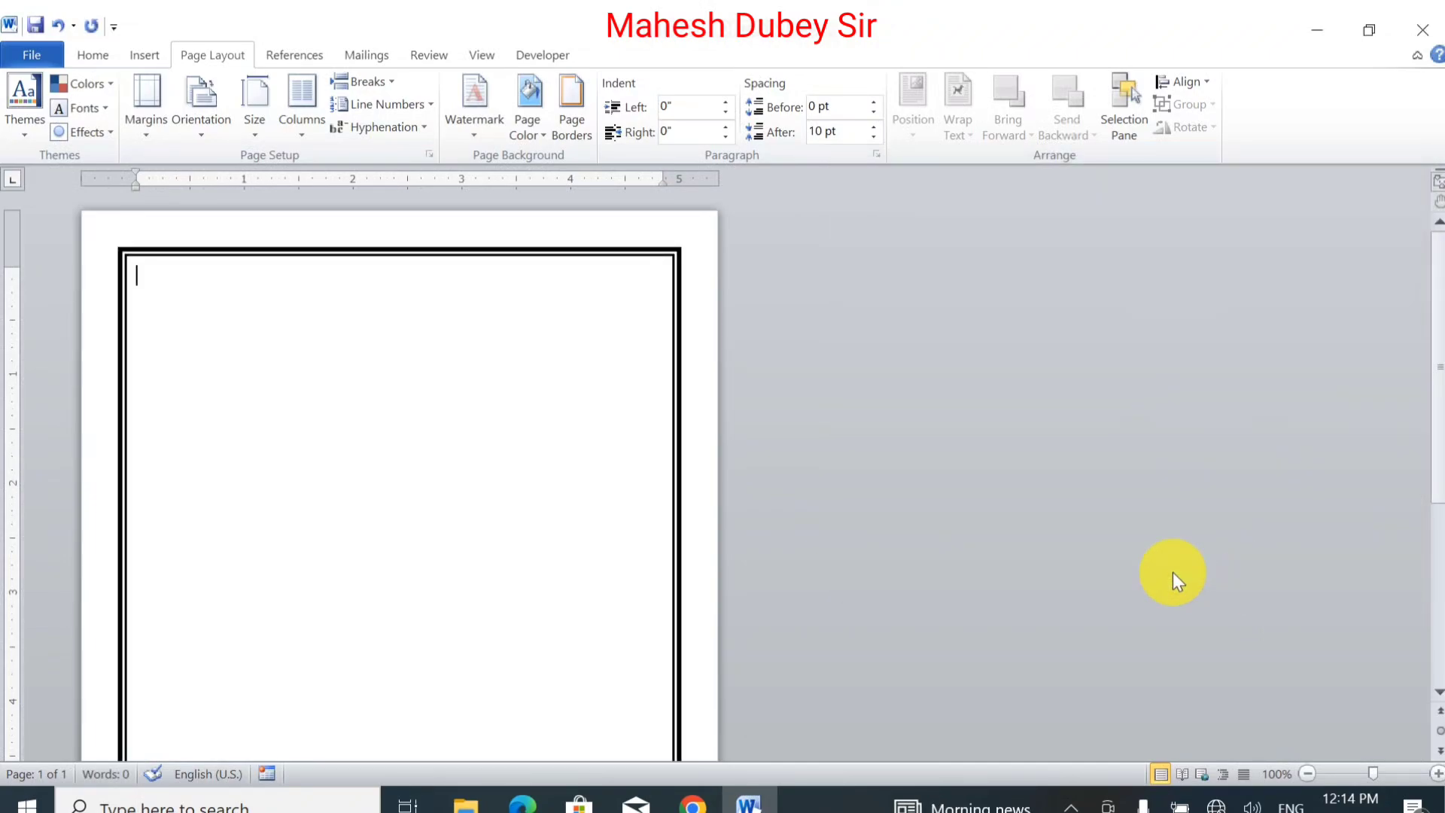
pyautogui.moveTo(1439, 285)
pyautogui.mouseDown()
pyautogui.moveTo(1439, 558)
pyautogui.moveTo(1439, 267)
pyautogui.mouseUp()
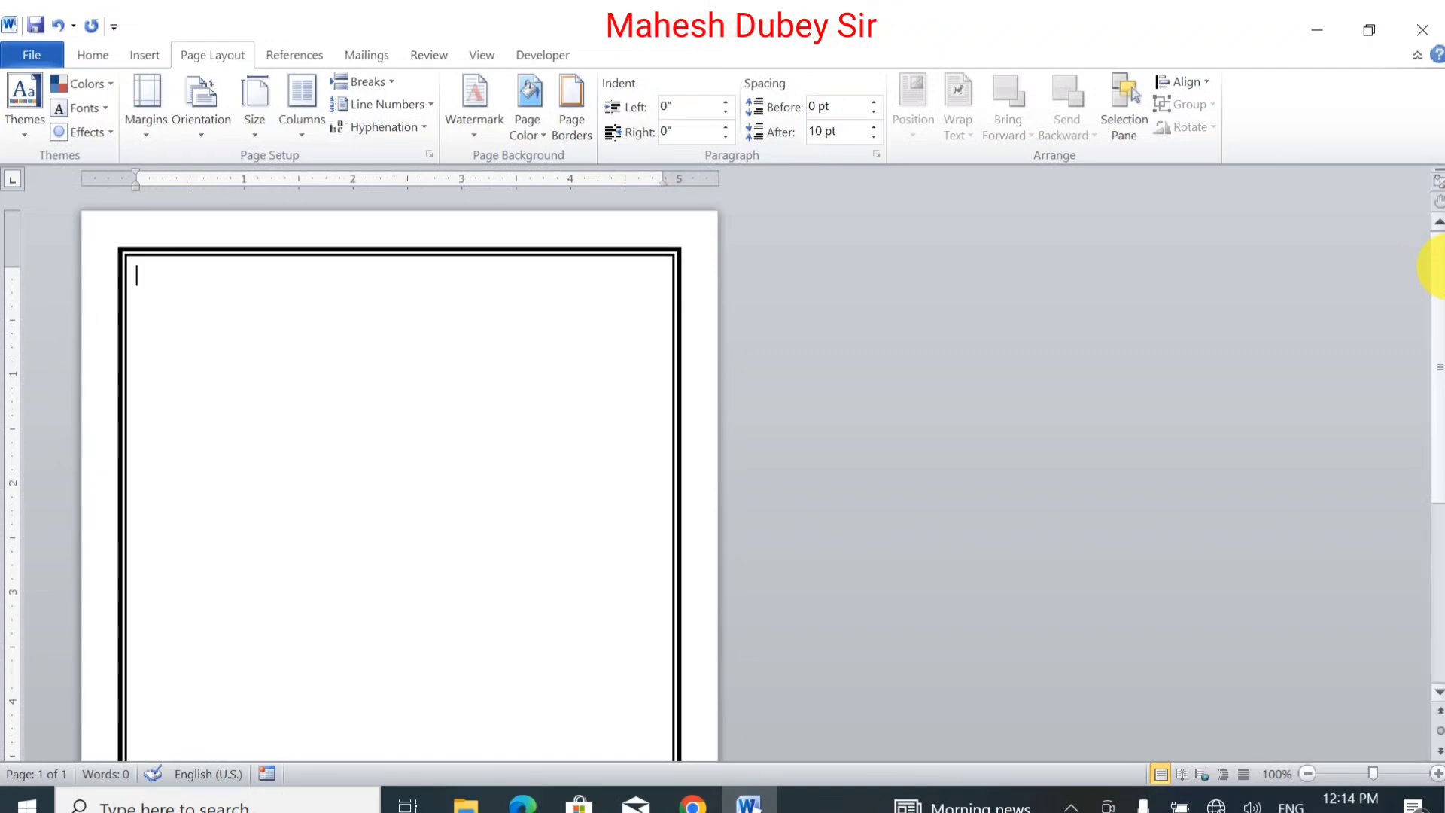
# Enter the heading "Manoj Medical Store" with the store's address on the line below.
pyautogui.write('M')
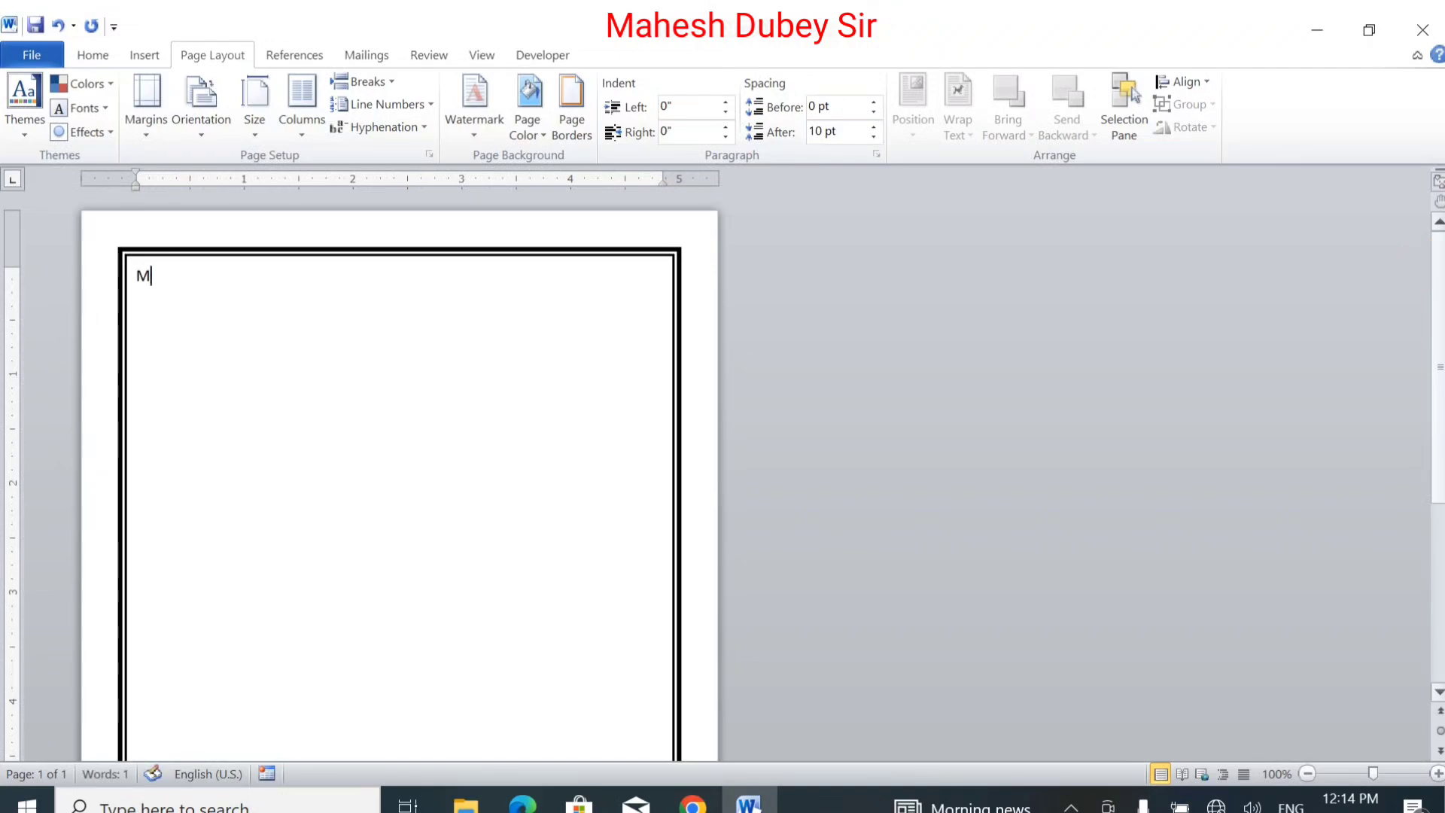
pyautogui.write('anoj Medical St')
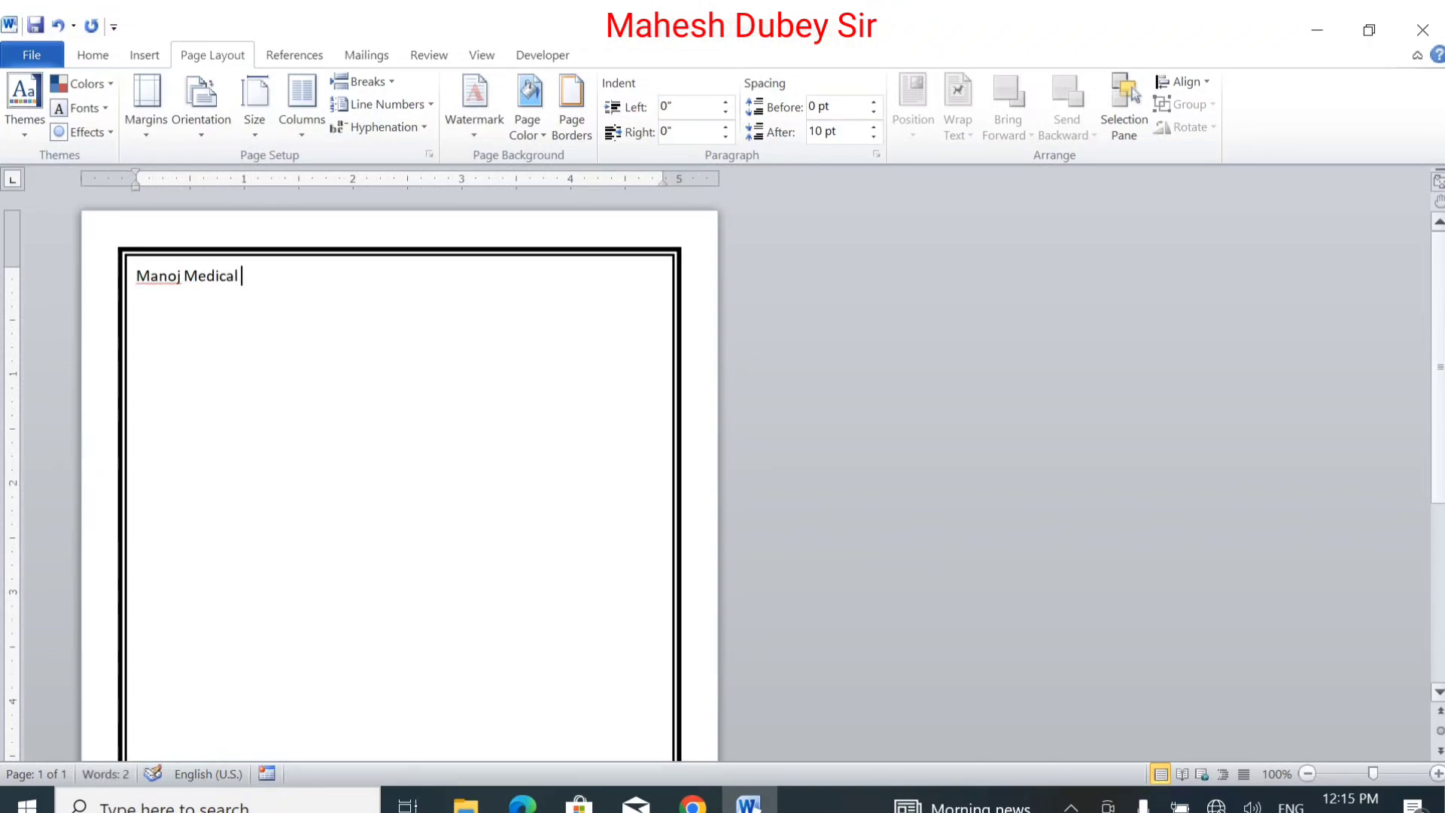
pyautogui.write('ore')
pyautogui.press('Return')
pyautogui.write('Rall')
pyautogui.press('BackSpace')
pyautogui.press('BackSpace')
pyautogui.write('nig')
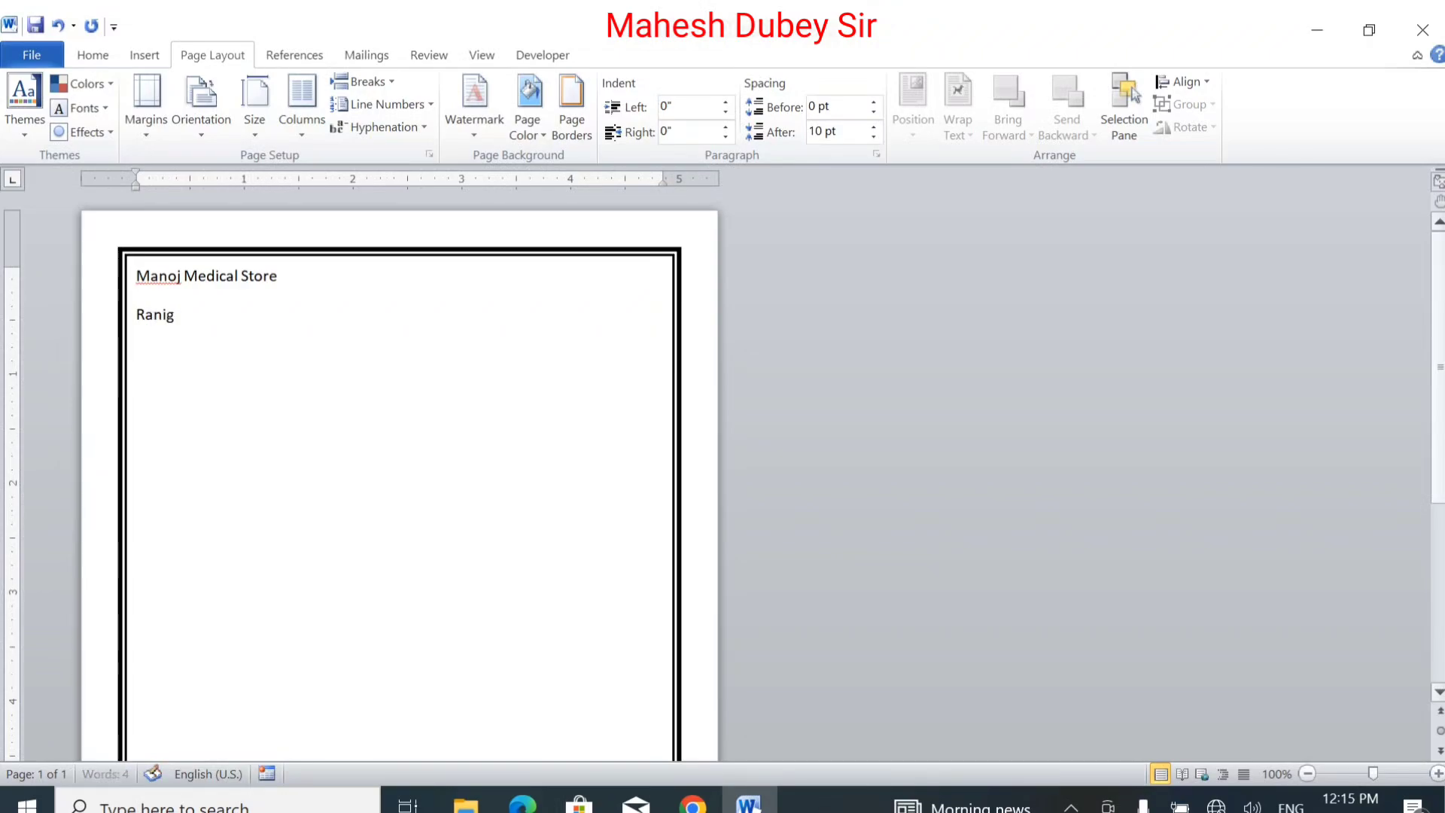
pyautogui.write('anj Pratapgarh')
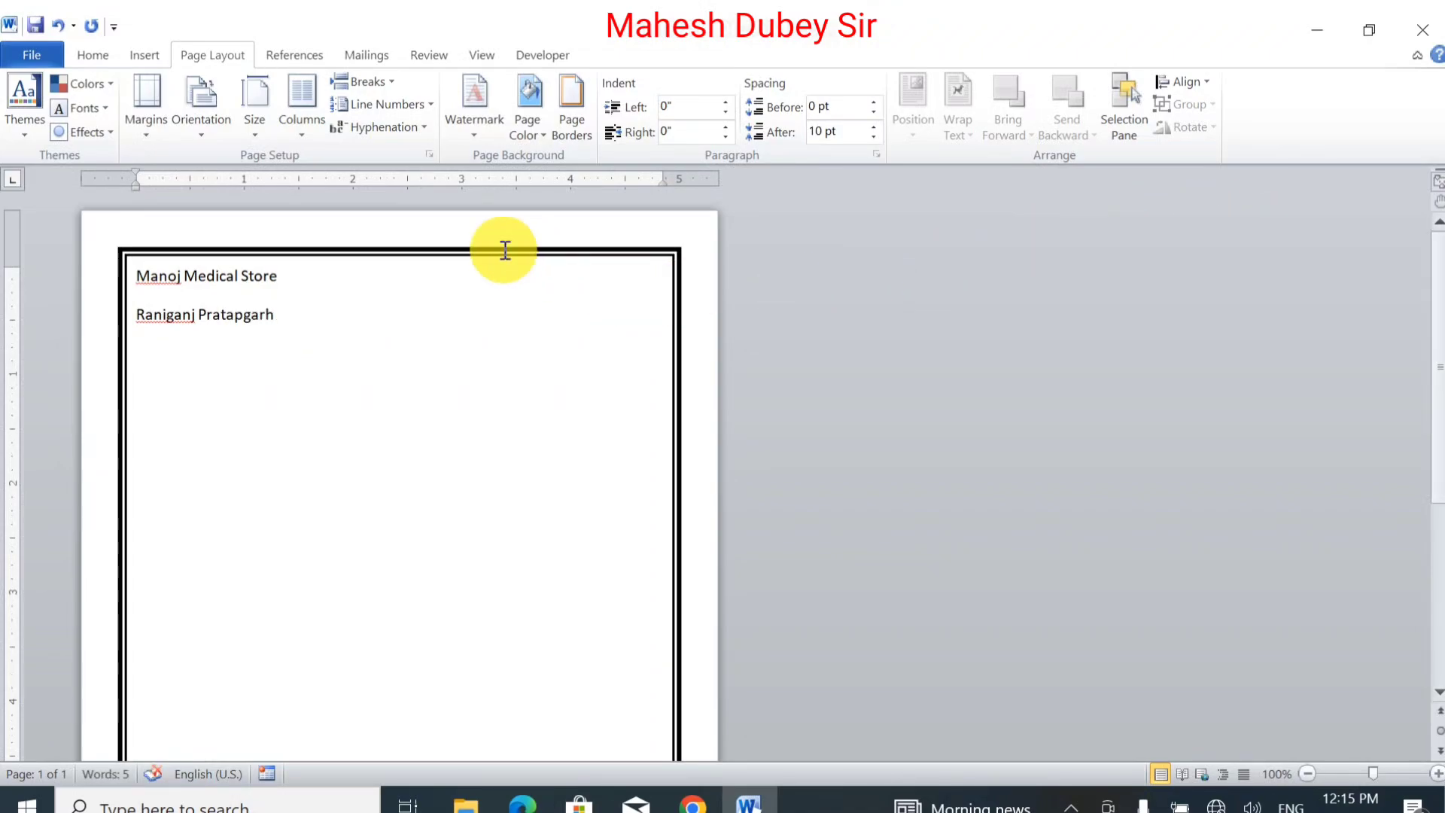
# Remove the space after the paragraph between the store name and the address line.
pyautogui.click(313, 314)
pyautogui.moveTo(314, 314); pyautogui.dragTo(193, 273)
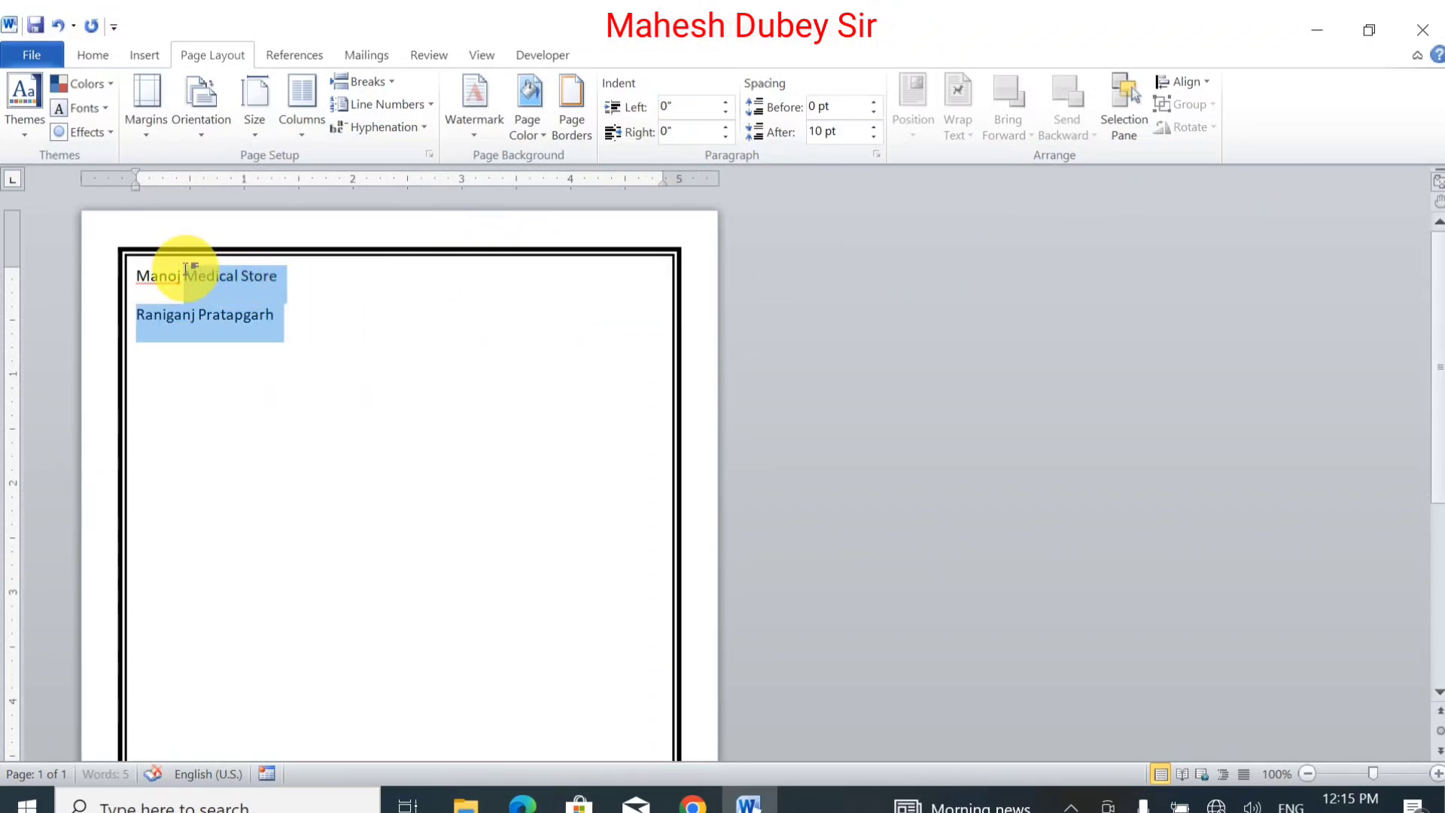
pyautogui.click(95, 57)
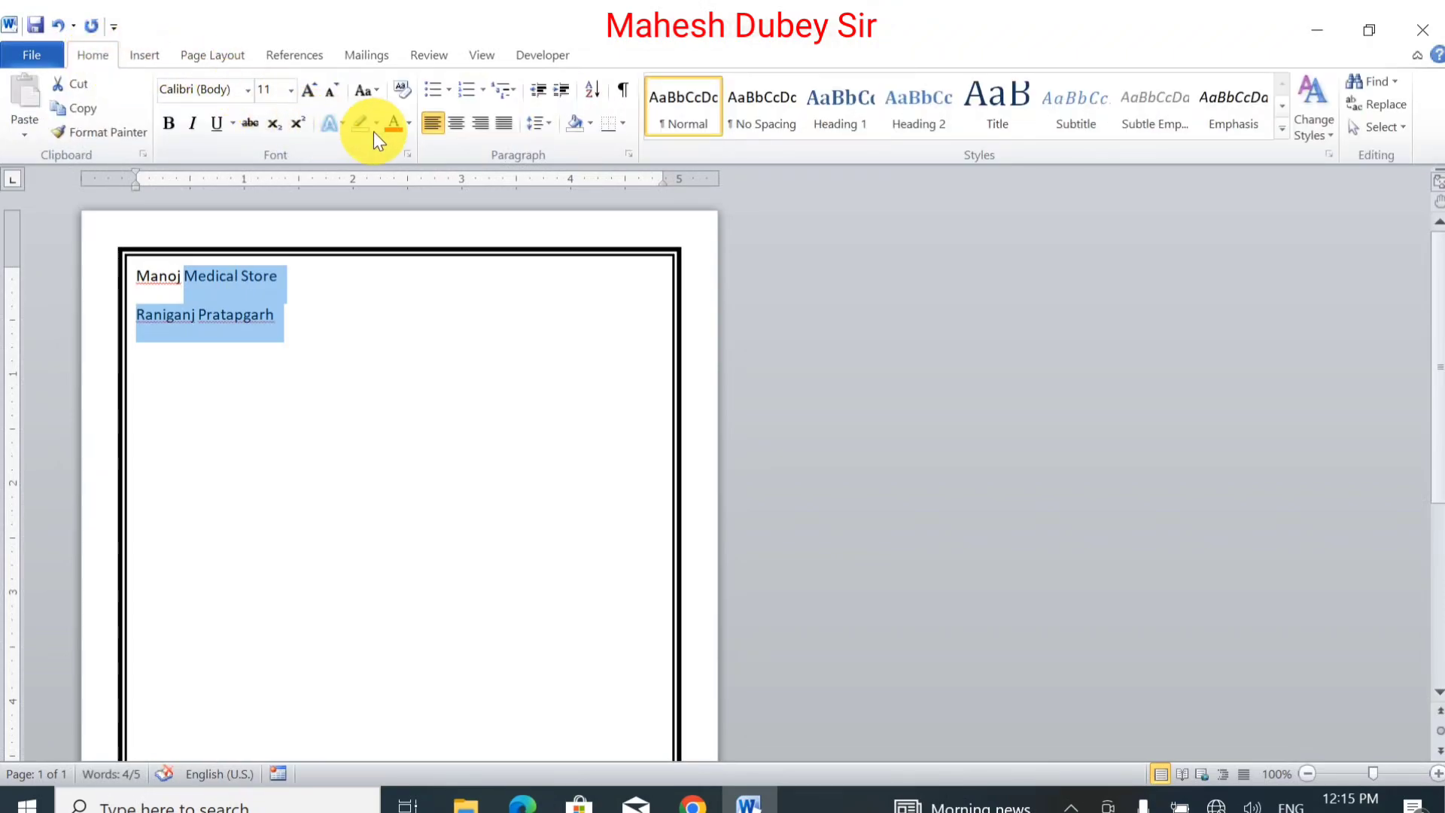
pyautogui.click(538, 120)
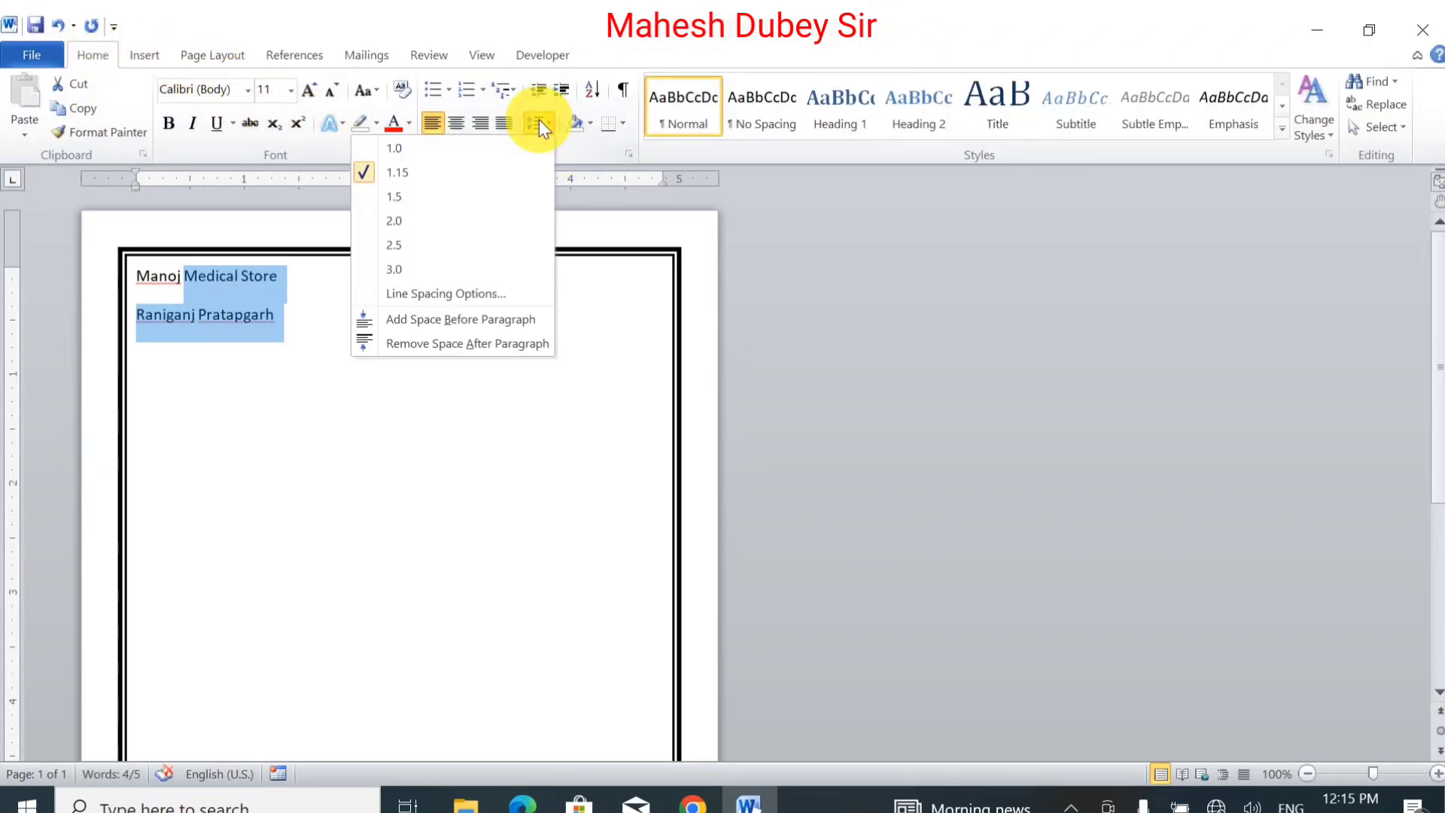
pyautogui.click(456, 345)
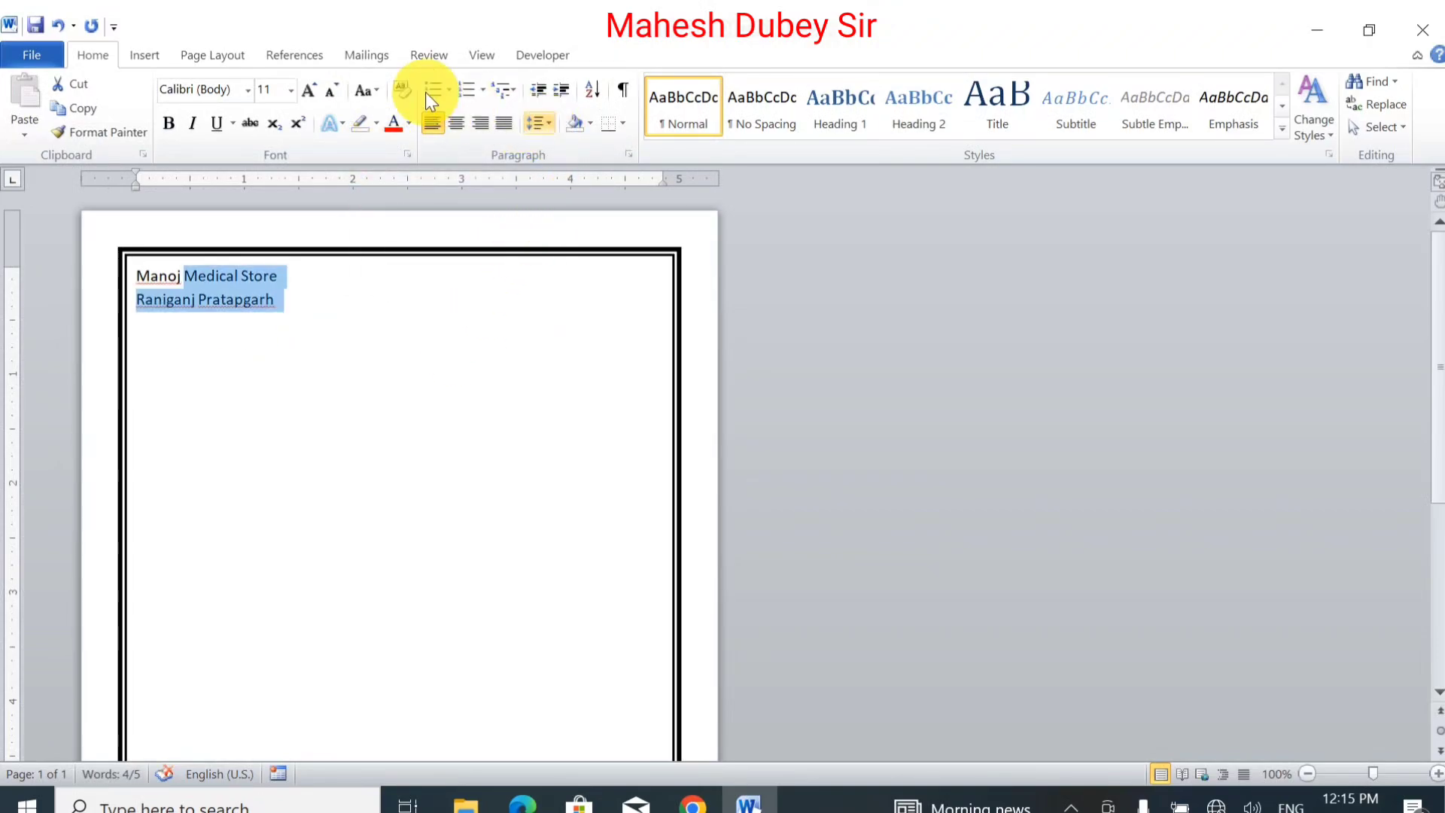
# Centre the store name and address lines and set both to 16 pt.
pyautogui.click(307, 96)
pyautogui.click(307, 96)
pyautogui.click(307, 97)
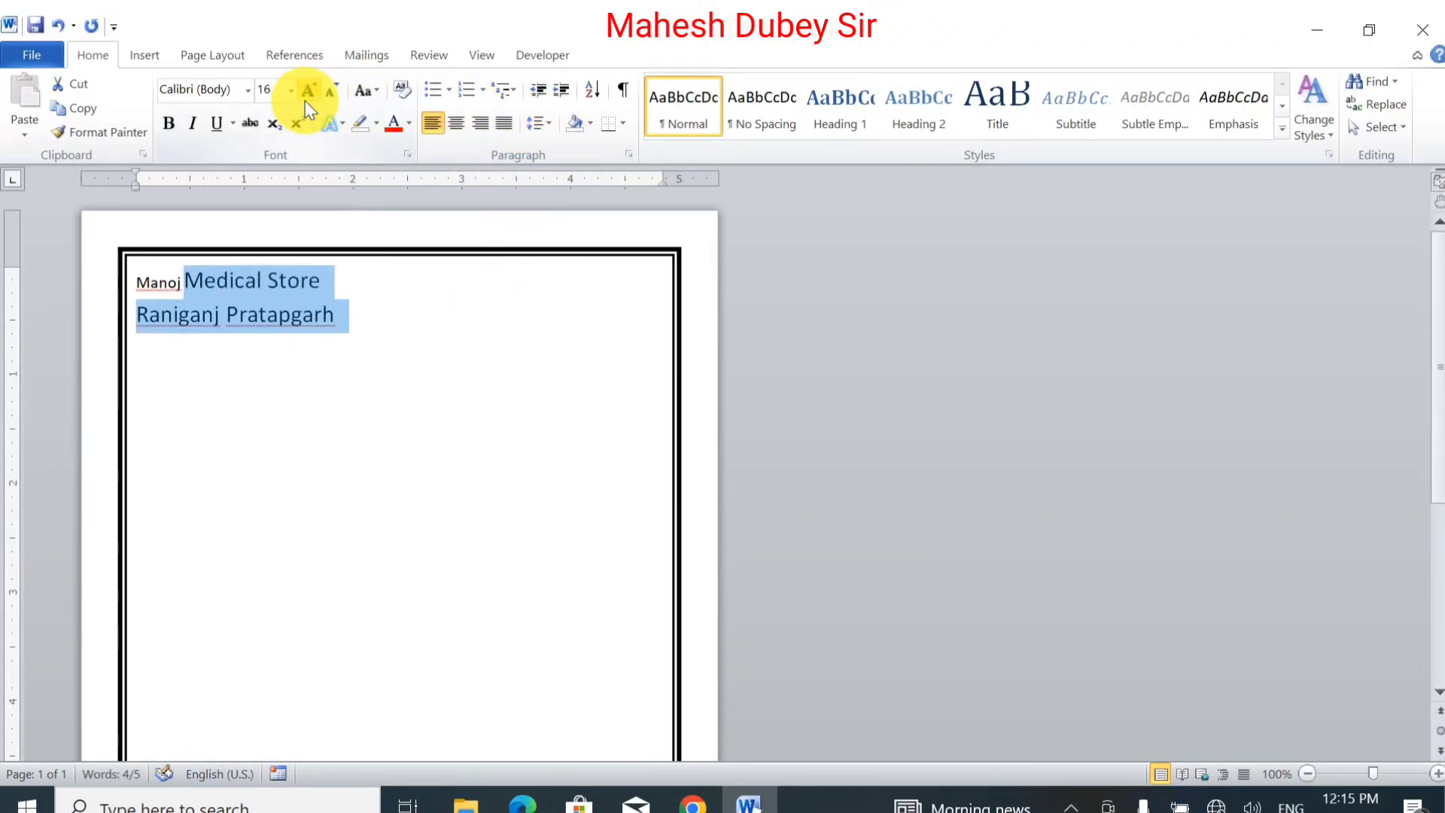
pyautogui.click(460, 120)
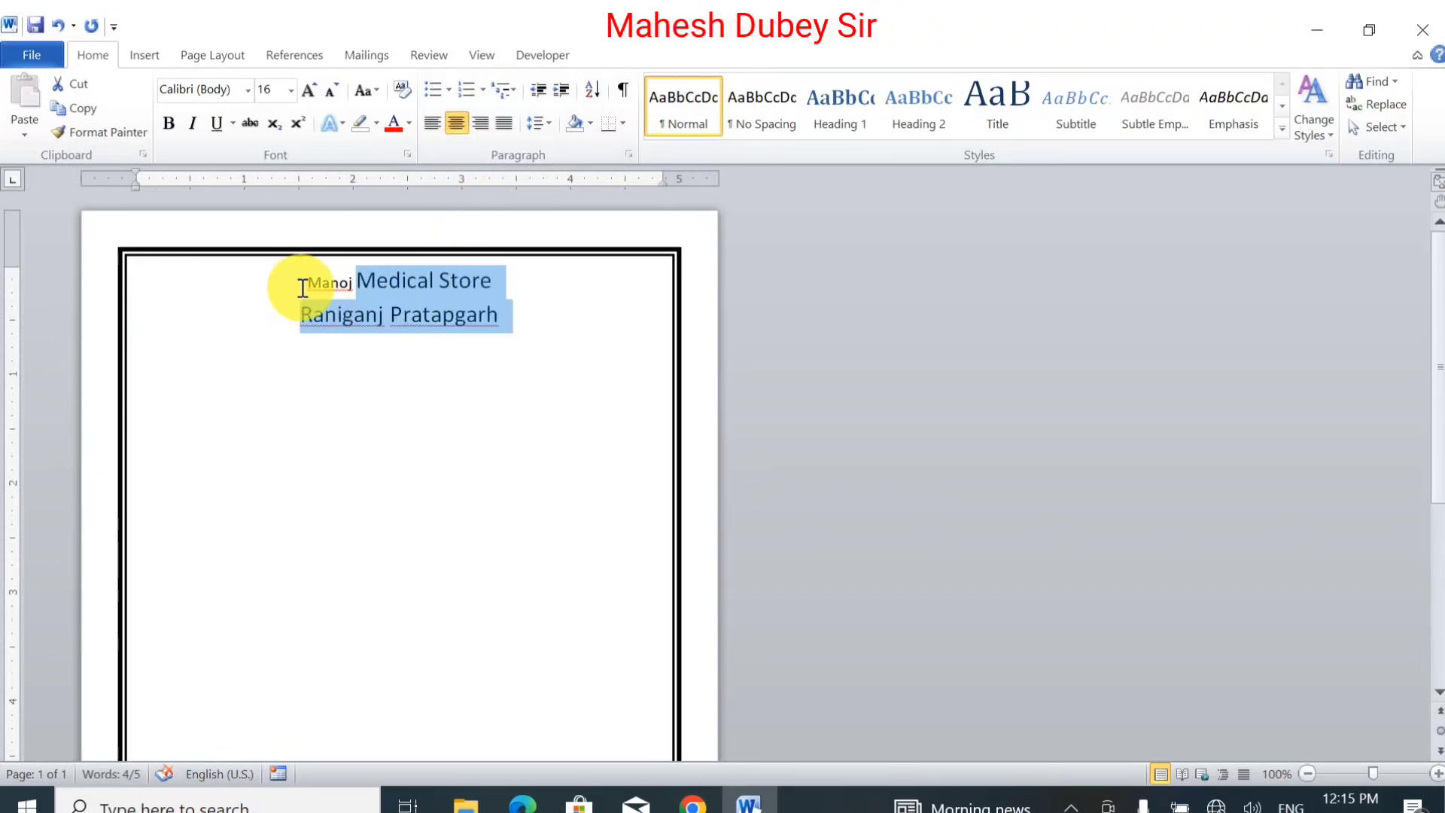
pyautogui.moveTo(305, 288); pyautogui.dragTo(449, 319)
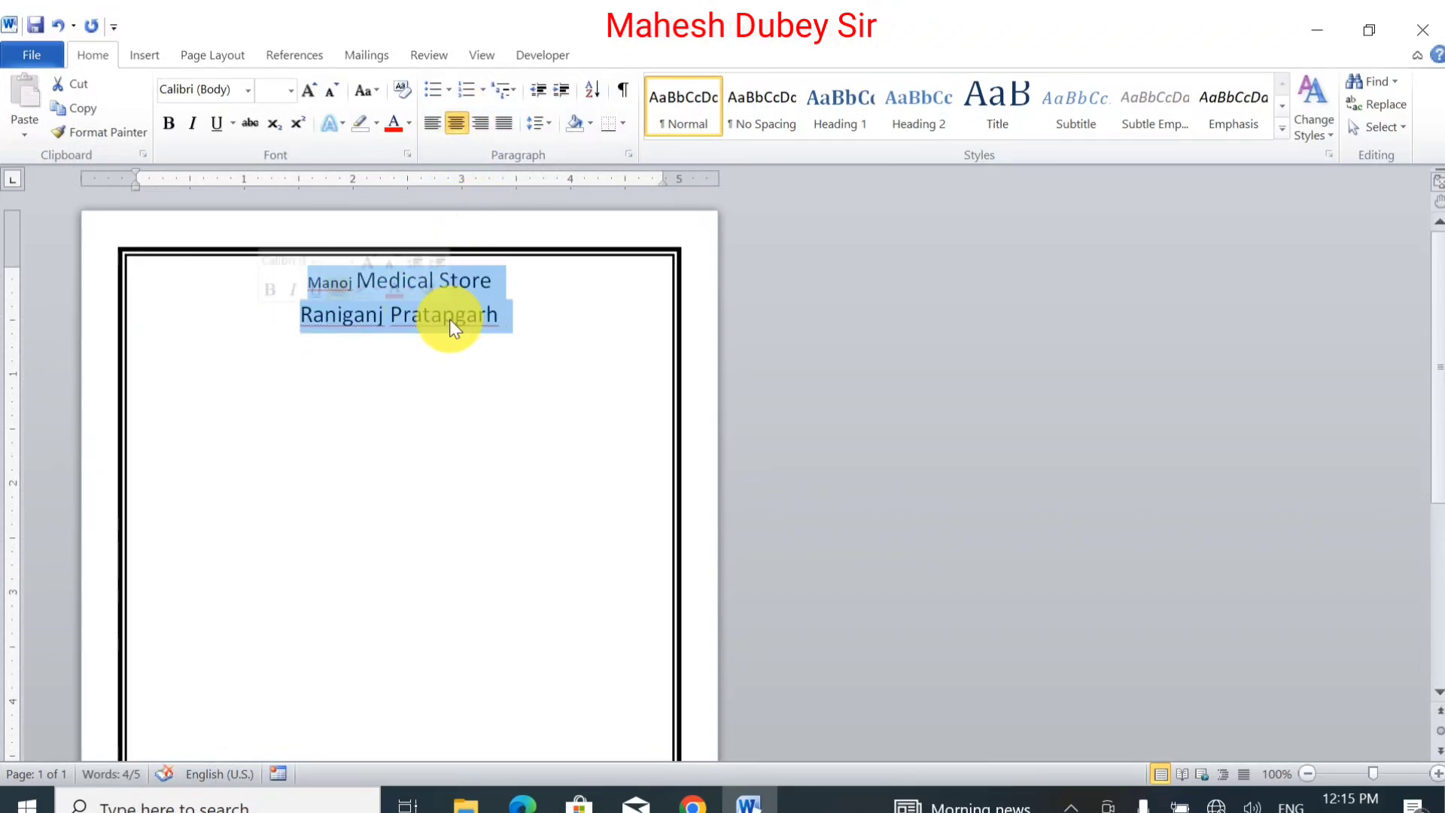
pyautogui.click(291, 94)
pyautogui.click(265, 224)
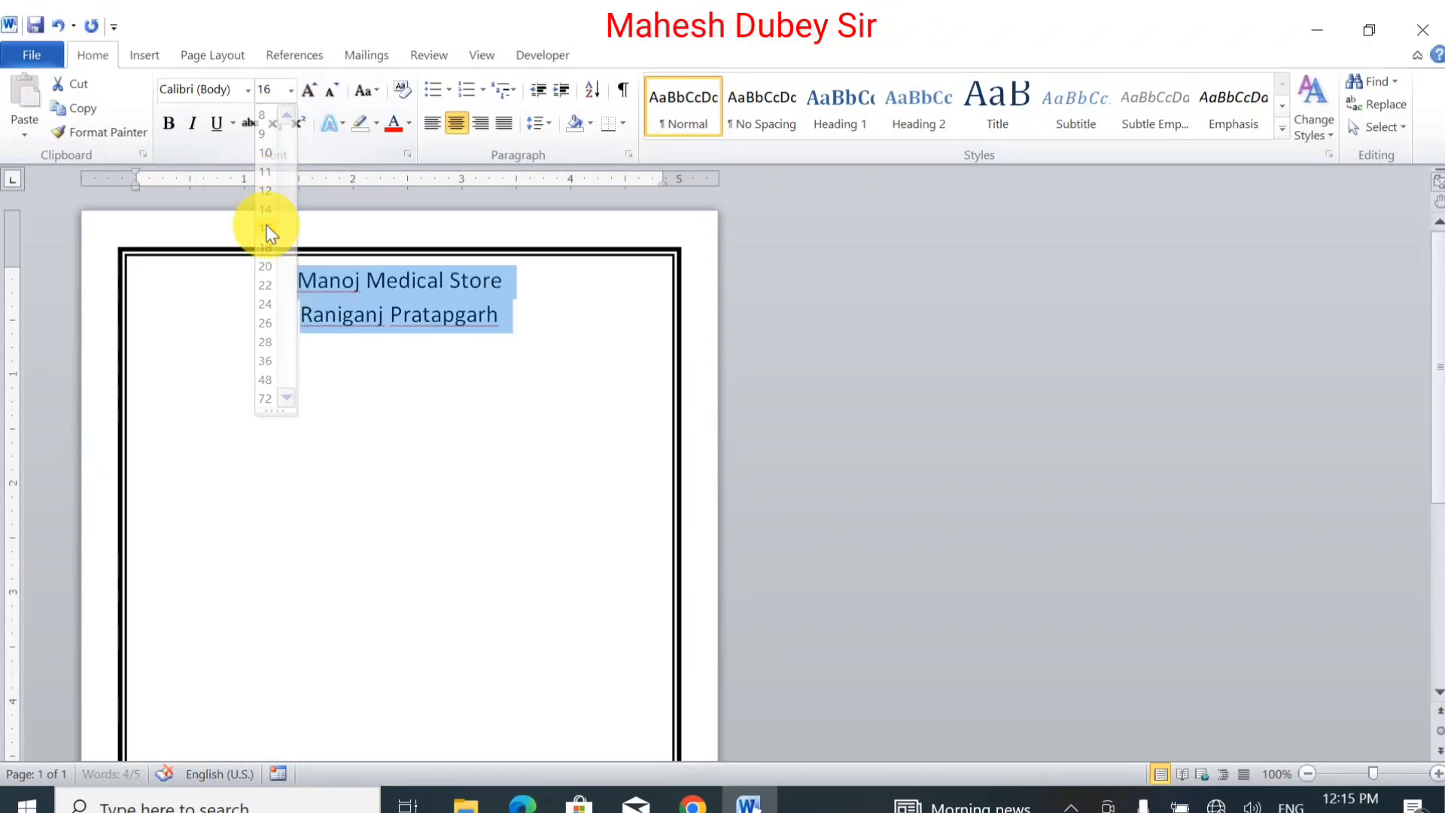
# Reduce the address line's font size to 14 pt.
pyautogui.click(516, 313)
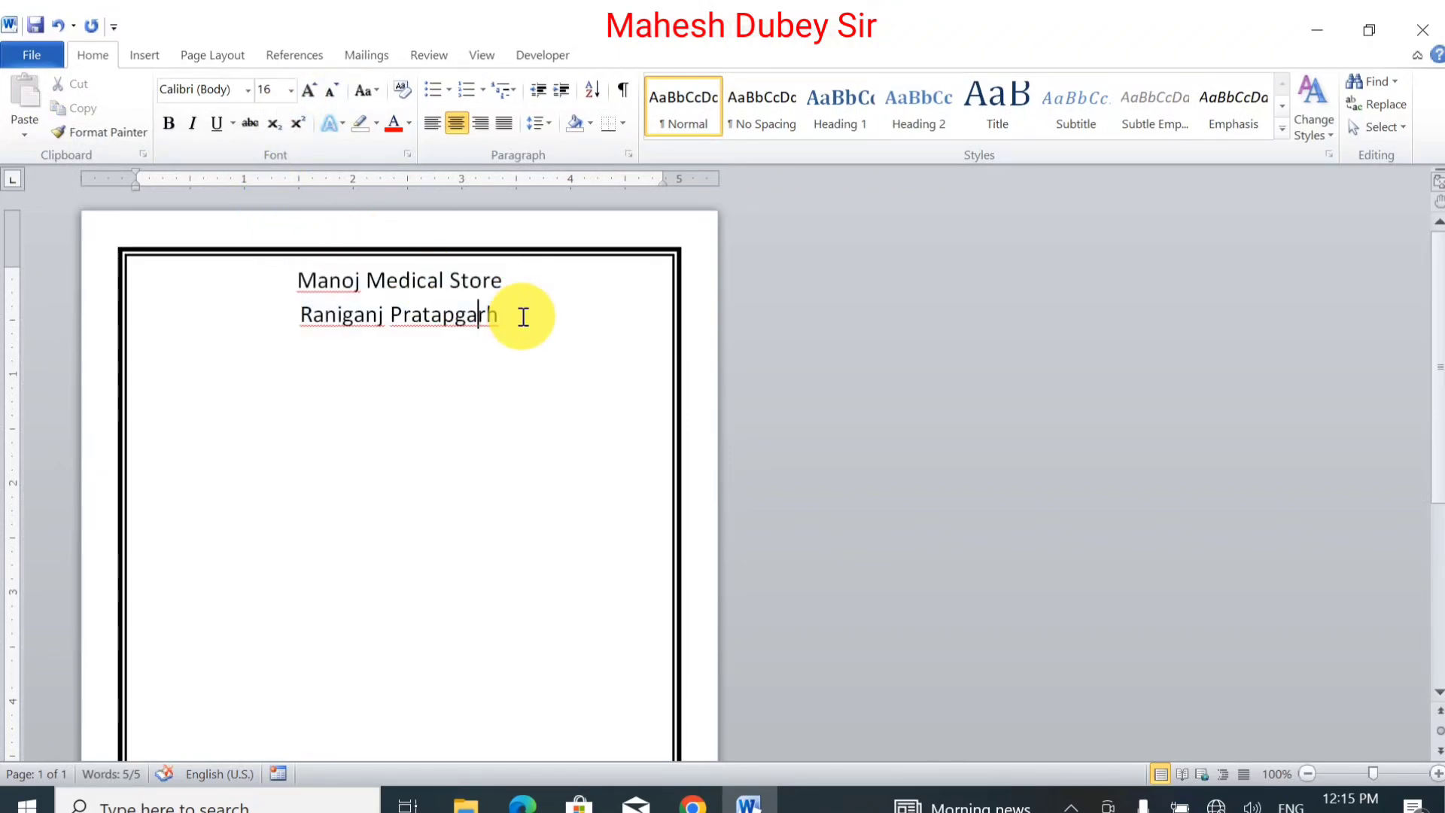
pyautogui.moveTo(519, 313); pyautogui.dragTo(297, 314)
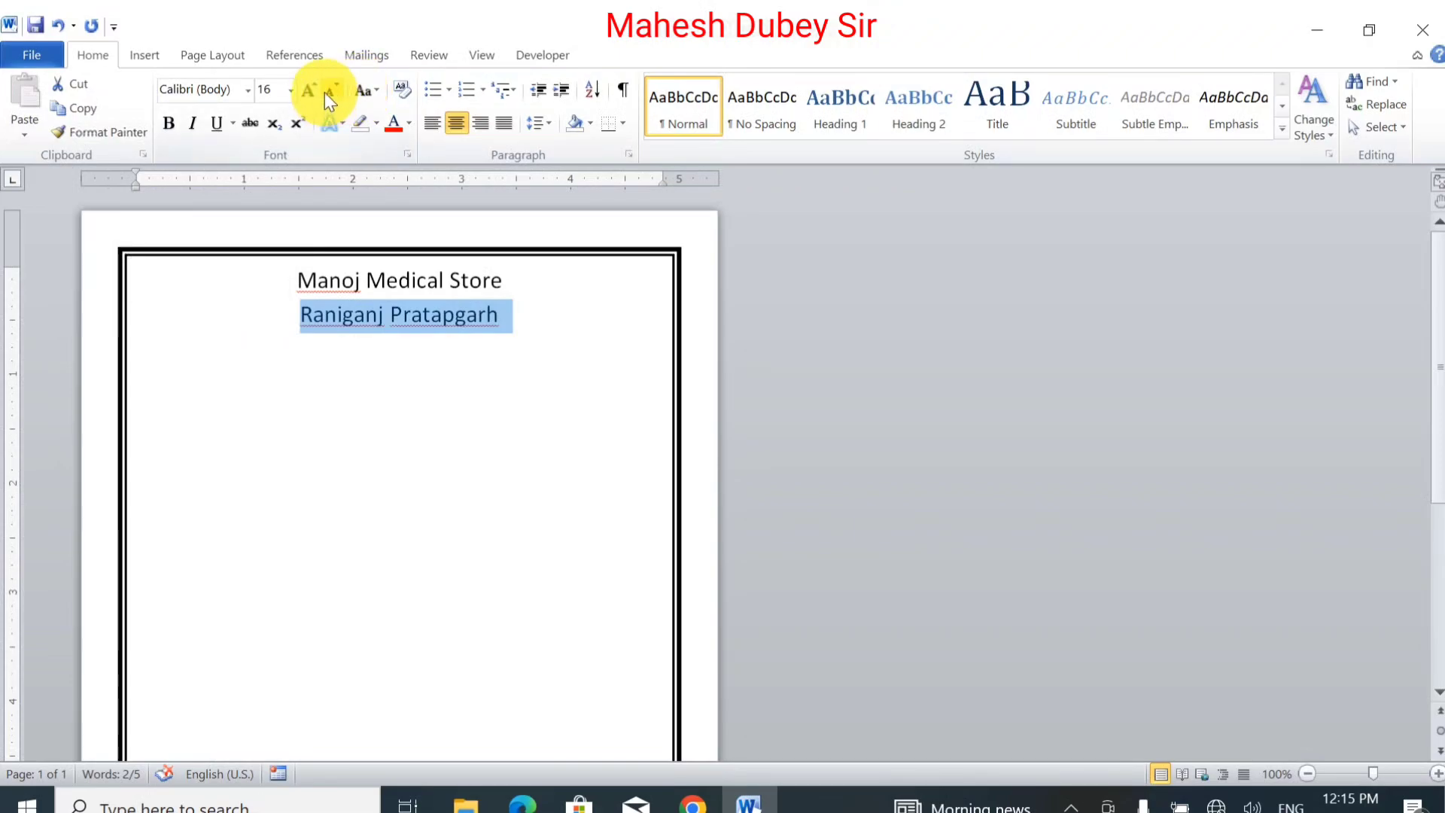
pyautogui.click(328, 91)
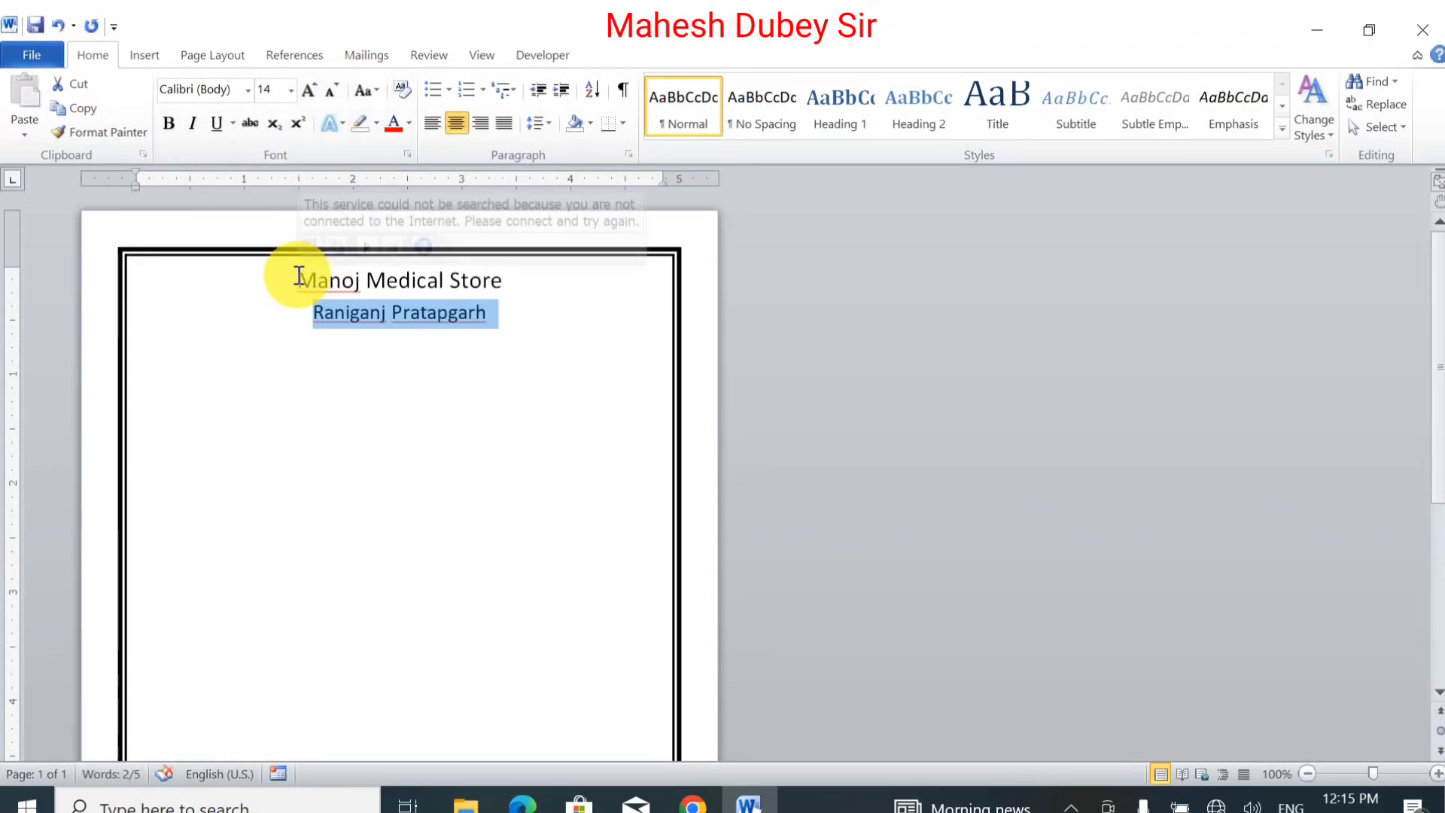
# Make the "Manoj Medical Store" heading bold and enlarge it to 18 pt.
pyautogui.moveTo(298, 278); pyautogui.dragTo(516, 280)
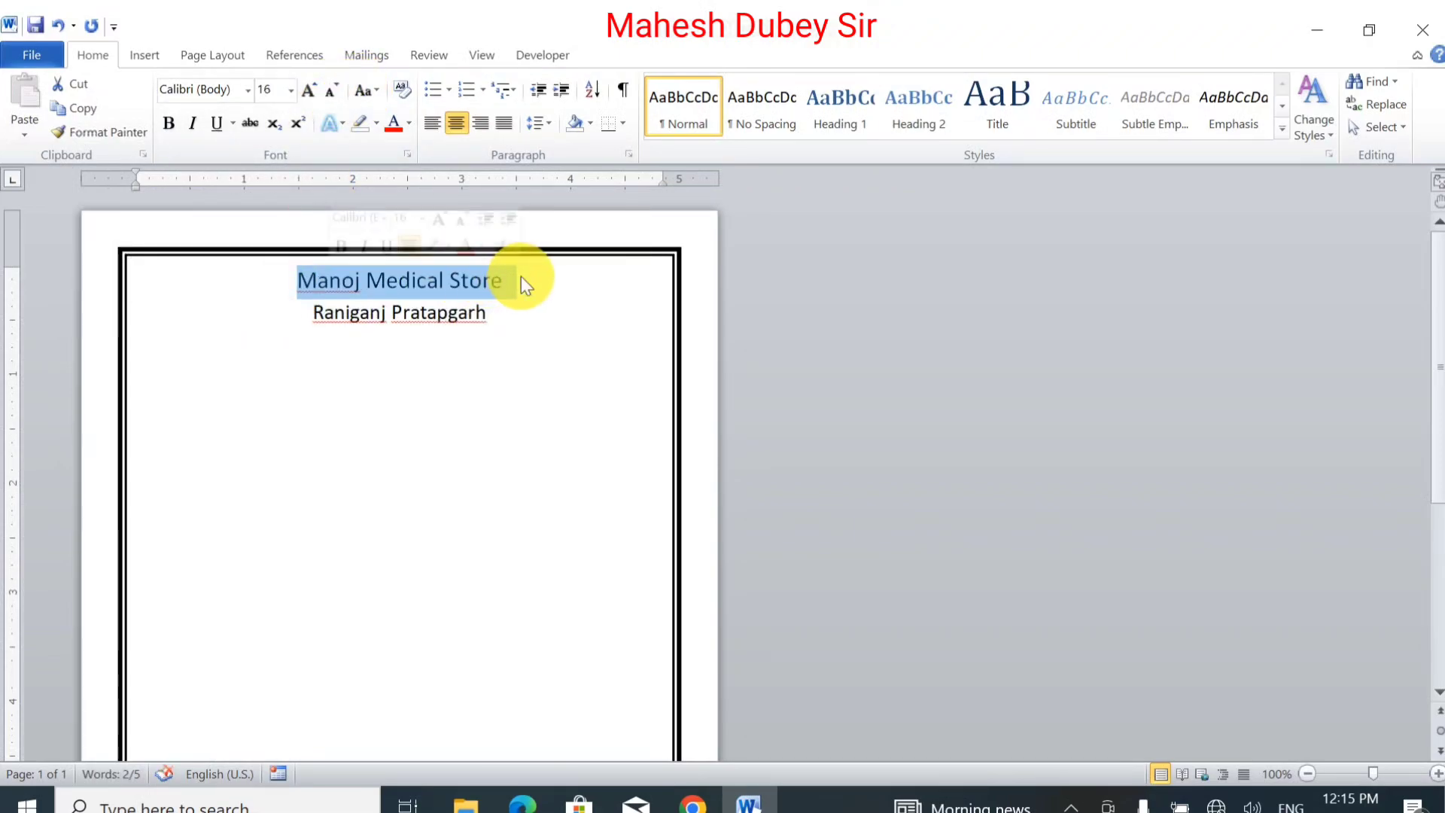
pyautogui.click(170, 123)
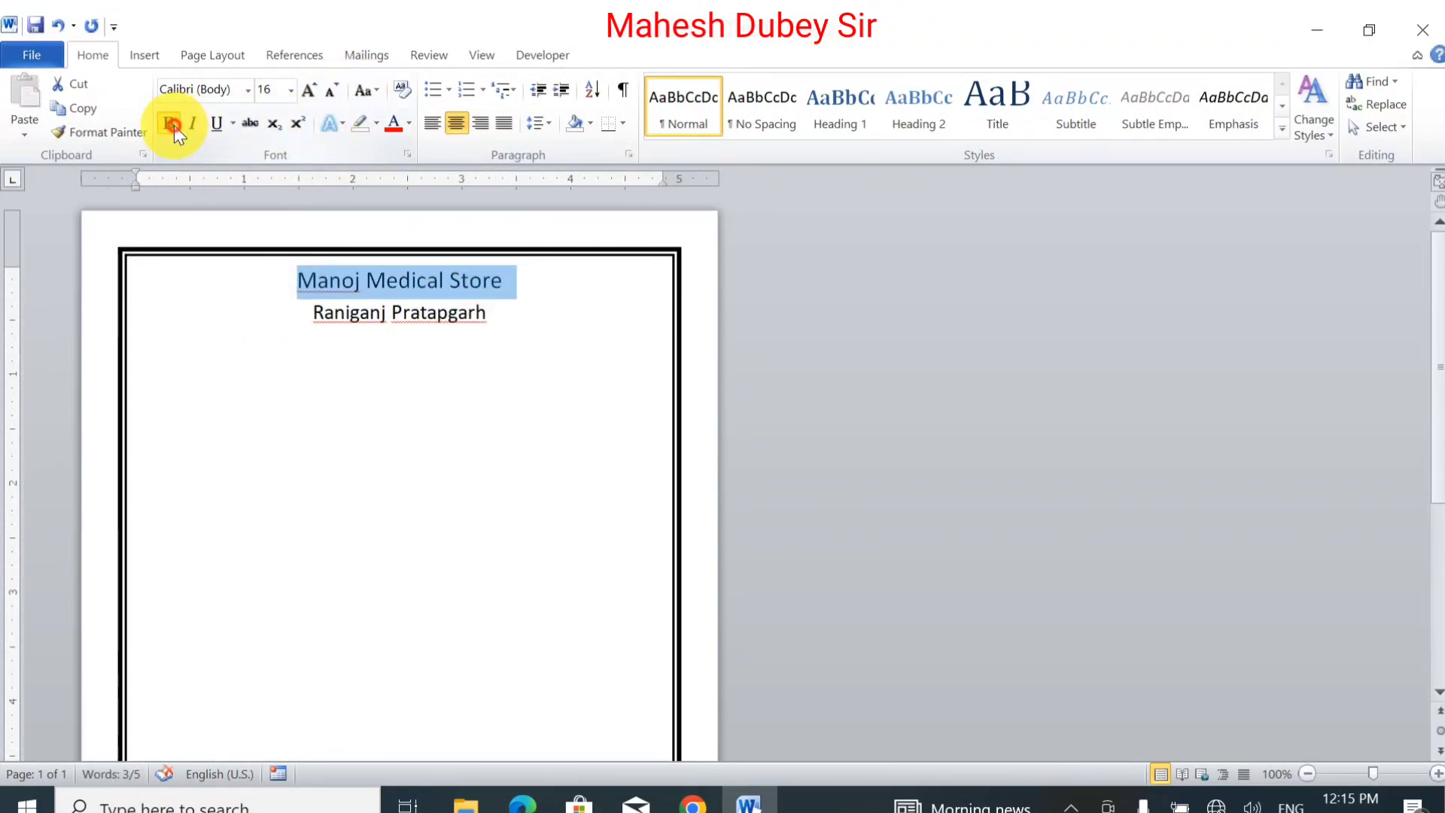
pyautogui.click(315, 87)
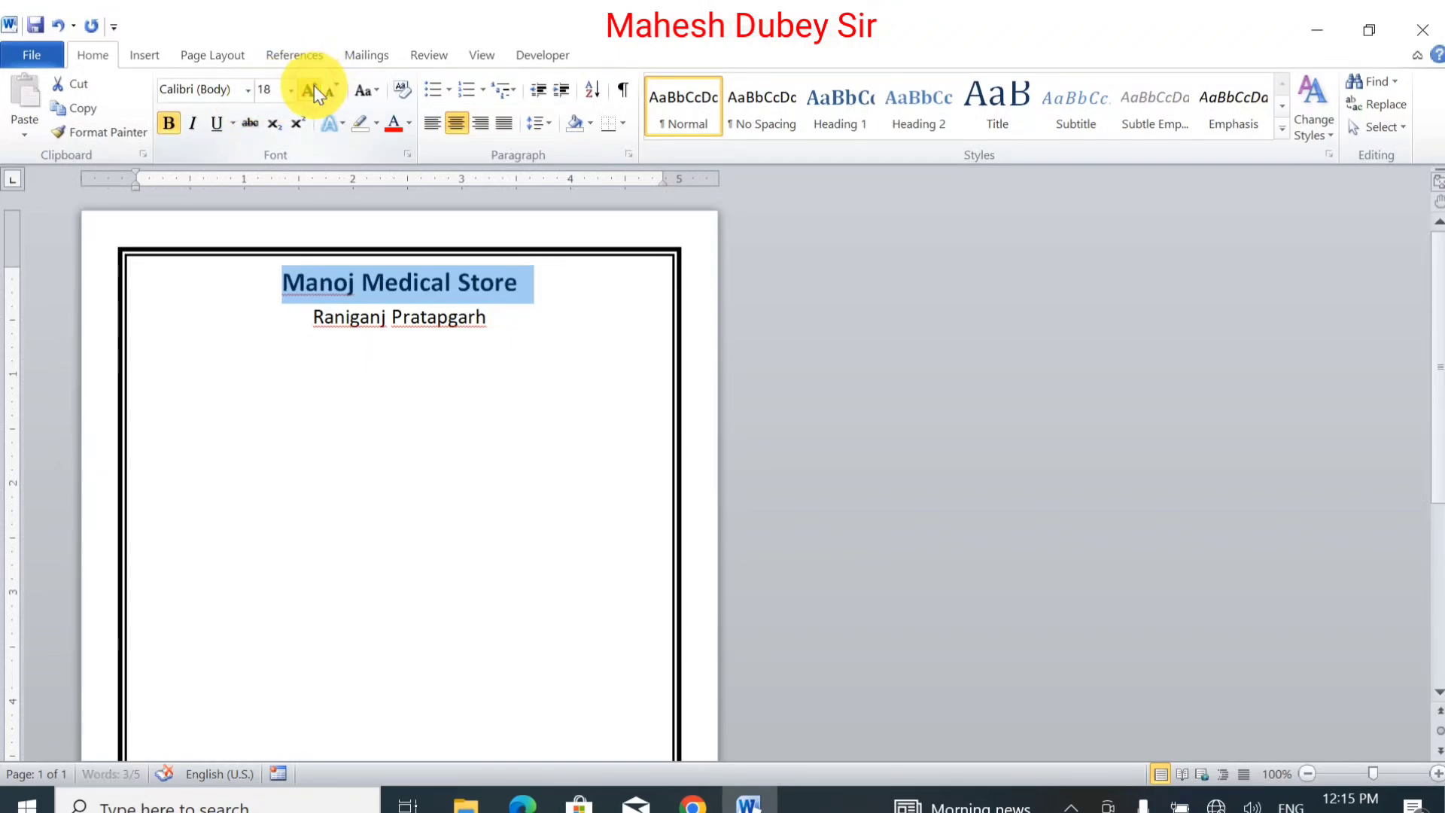
pyautogui.click(501, 450)
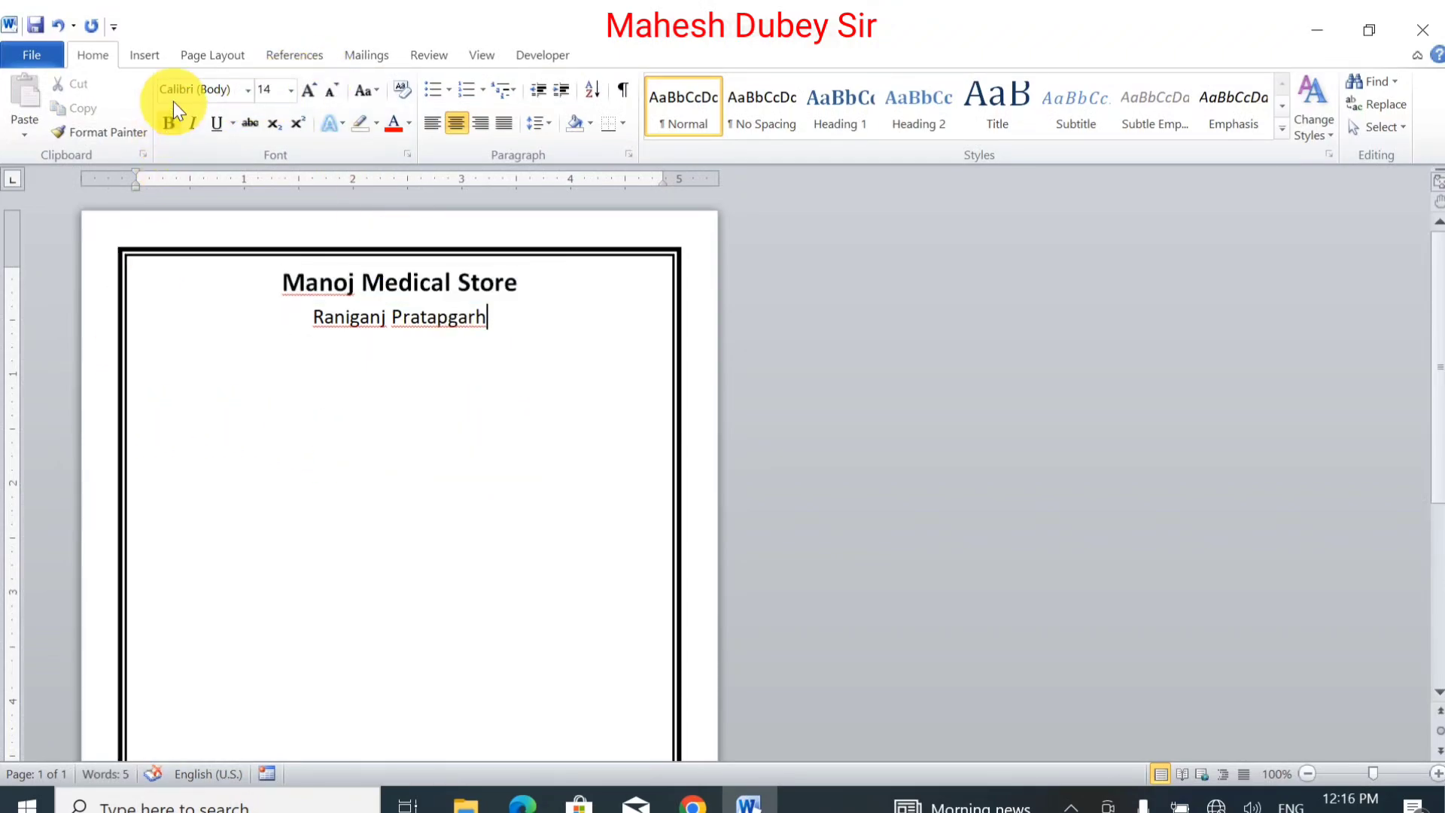
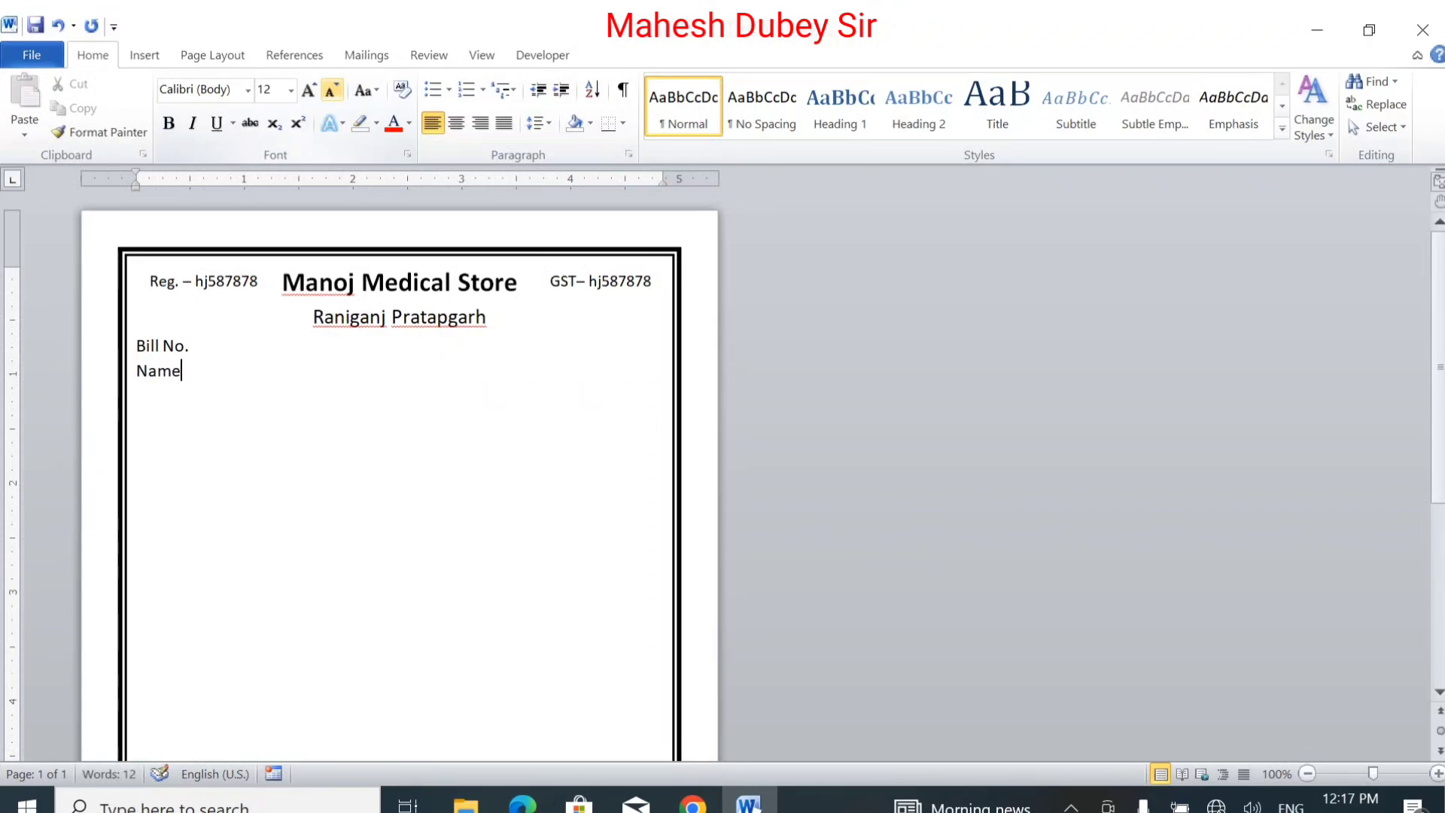
# Complete the line below "Bill No." with dotted blanks for "Name" and "Mobile" reaching the right margin.
pyautogui.press('Tab')
pyautogui.press('BackSpace')
pyautogui.press('BackSpace')
pyautogui.write('a')
pyautogui.write(' ...............')
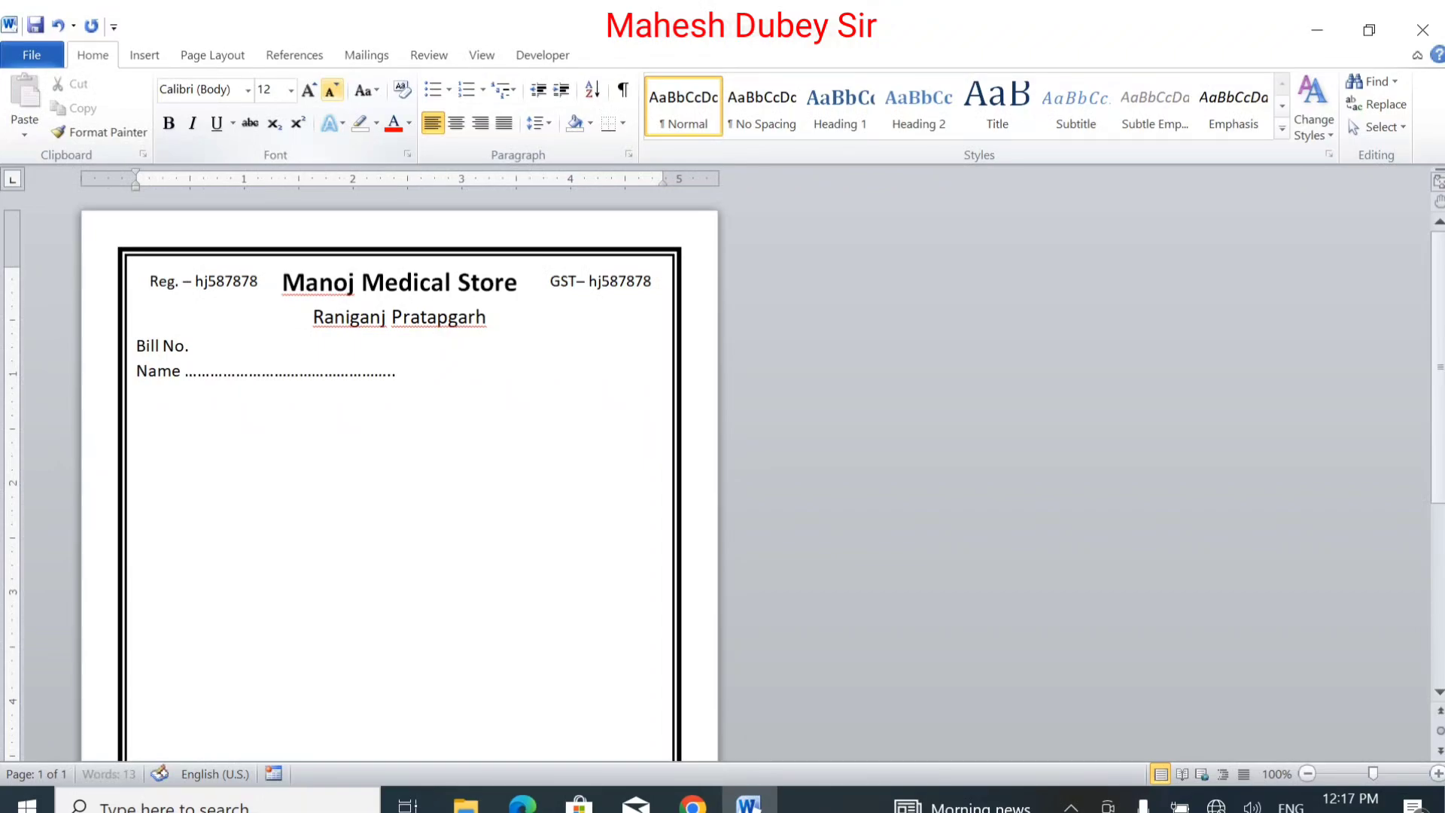
pyautogui.write('.... Mobile.......................................................')
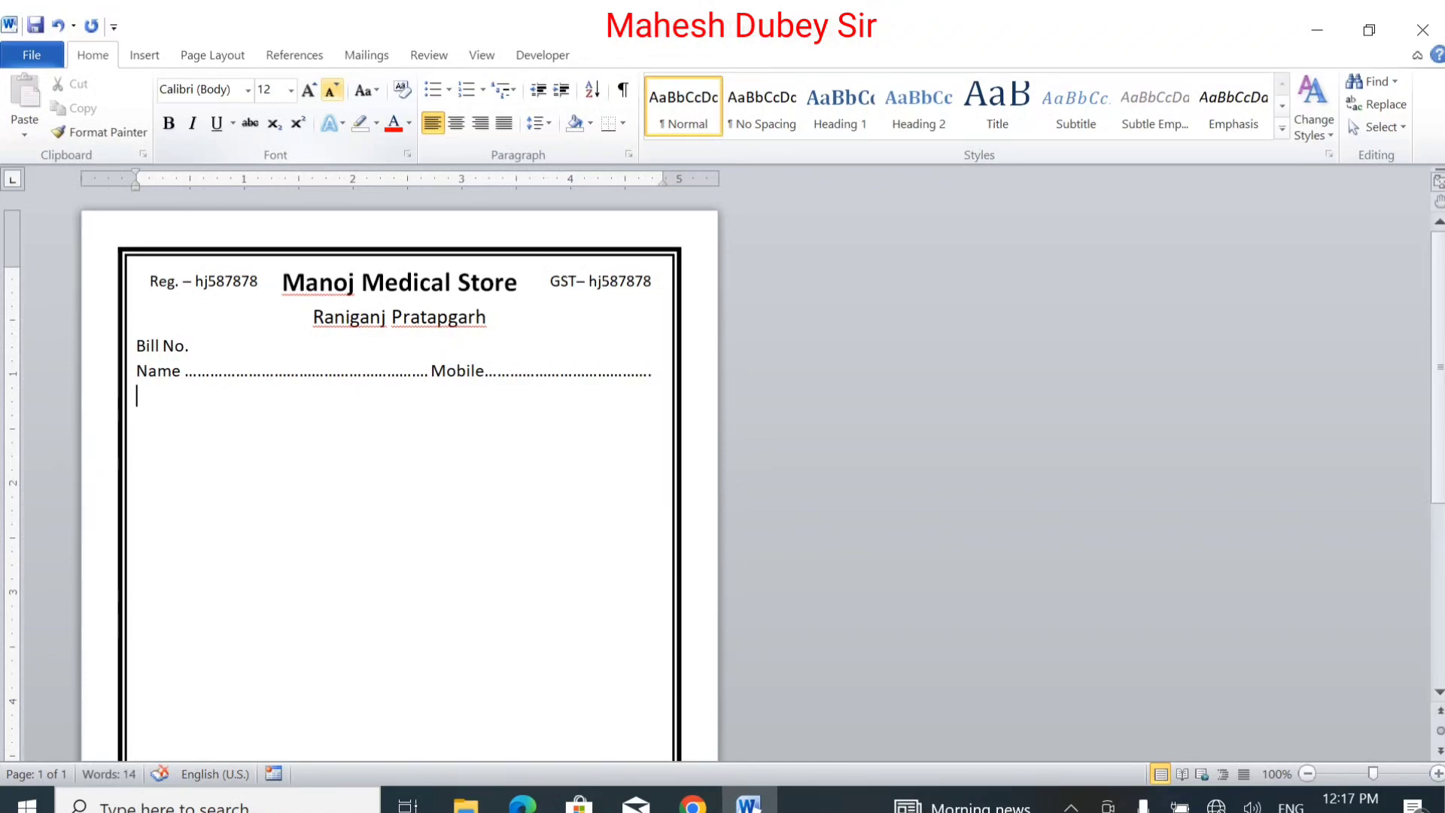
# Add a line with dotted blanks for "Dr" and "Purchase Date", and start an empty line below it.
pyautogui.write('Dr.')
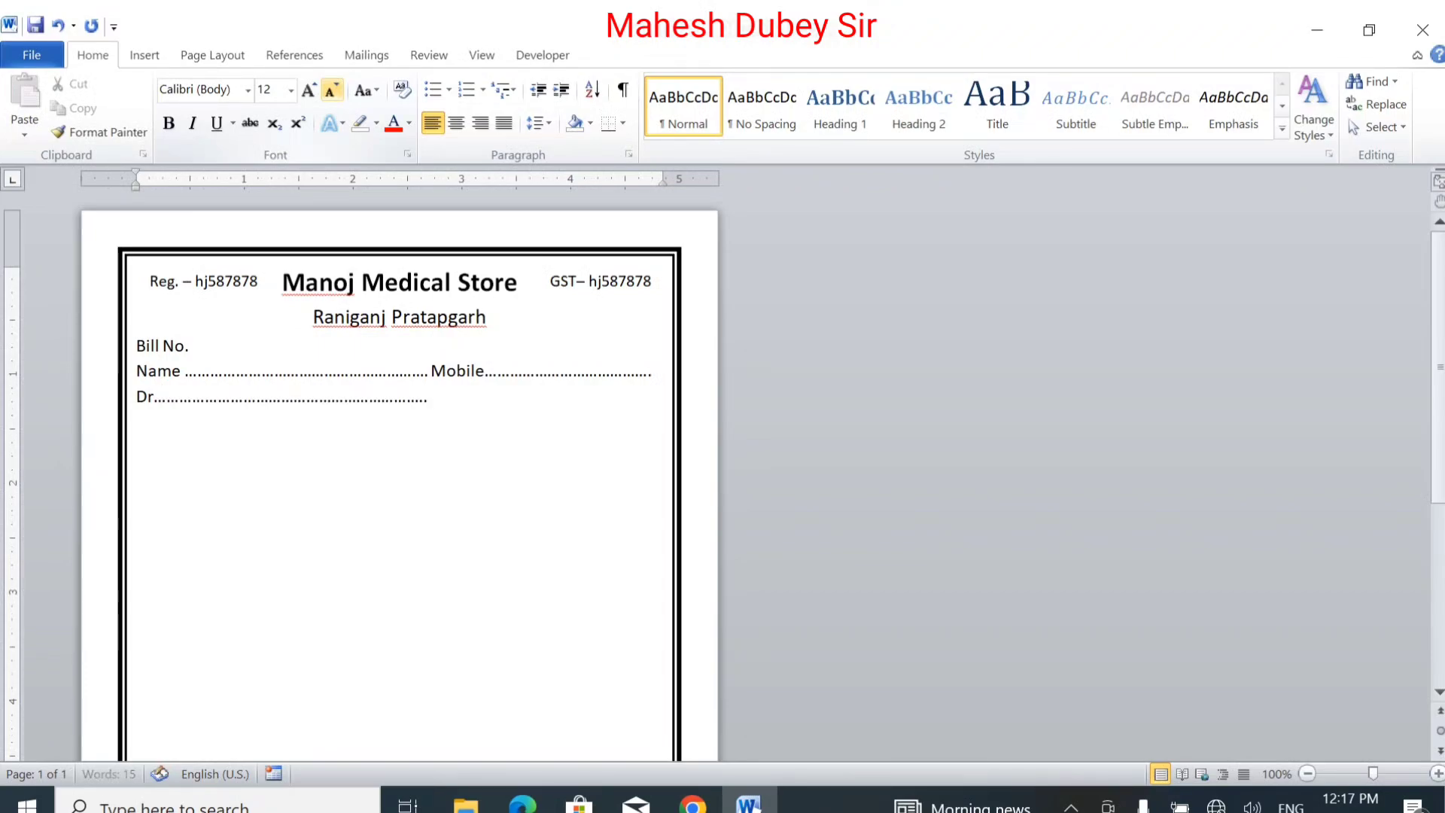
pyautogui.write('.')
pyautogui.write('Purs')
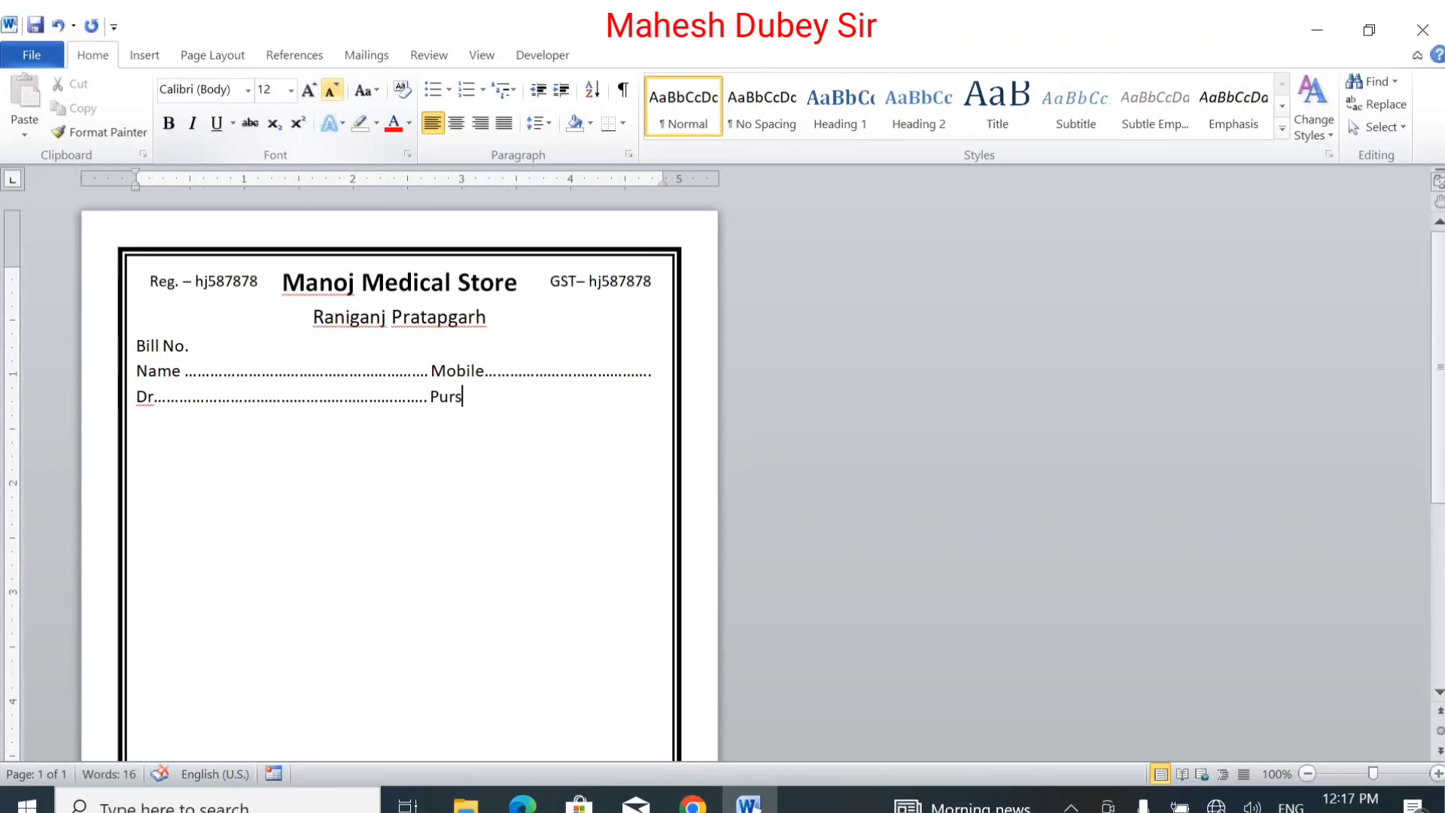
pyautogui.press('BackSpace')
pyautogui.write('chase Date')
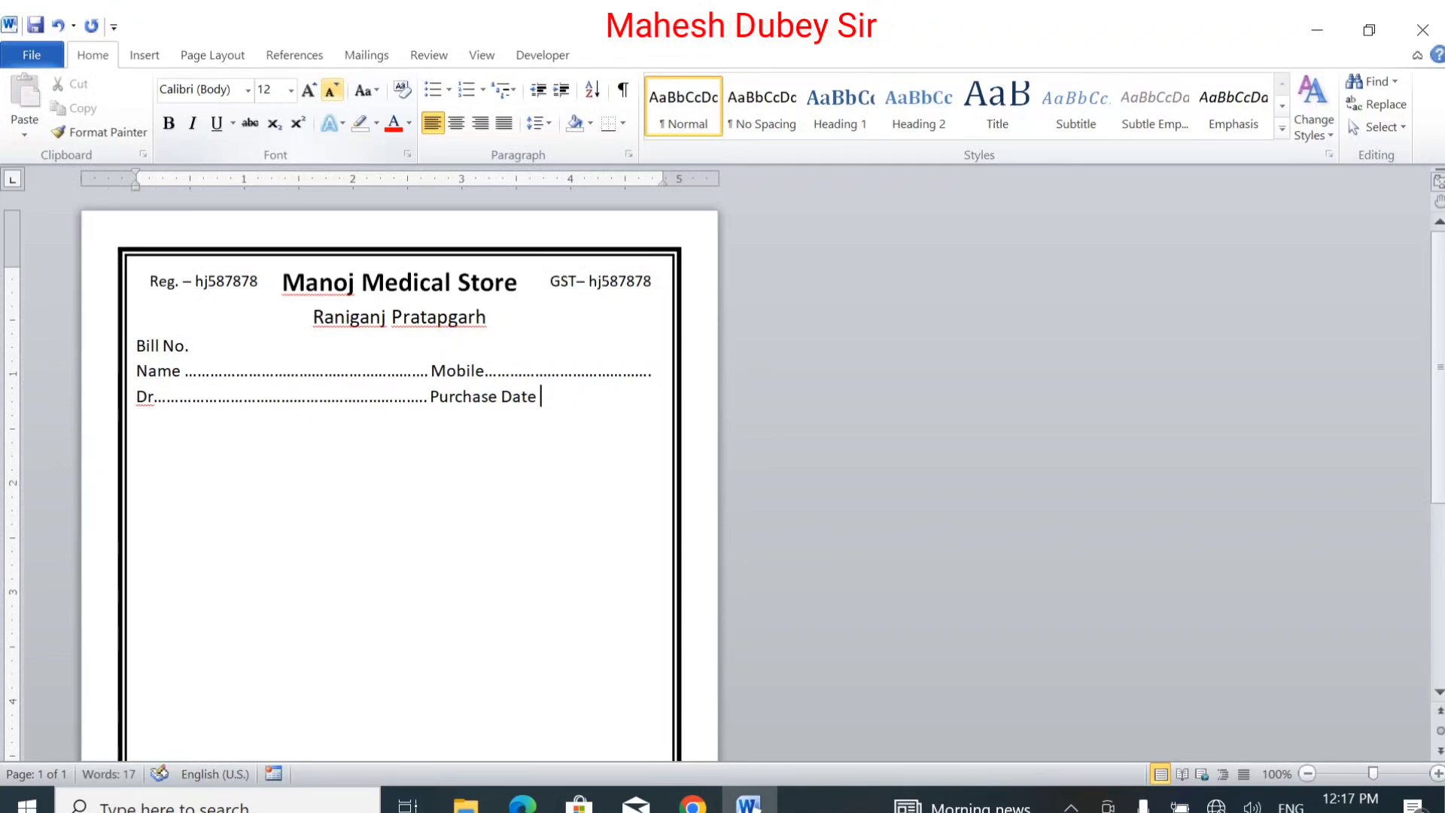
pyautogui.write(' .........................')
pyautogui.click(333, 92)
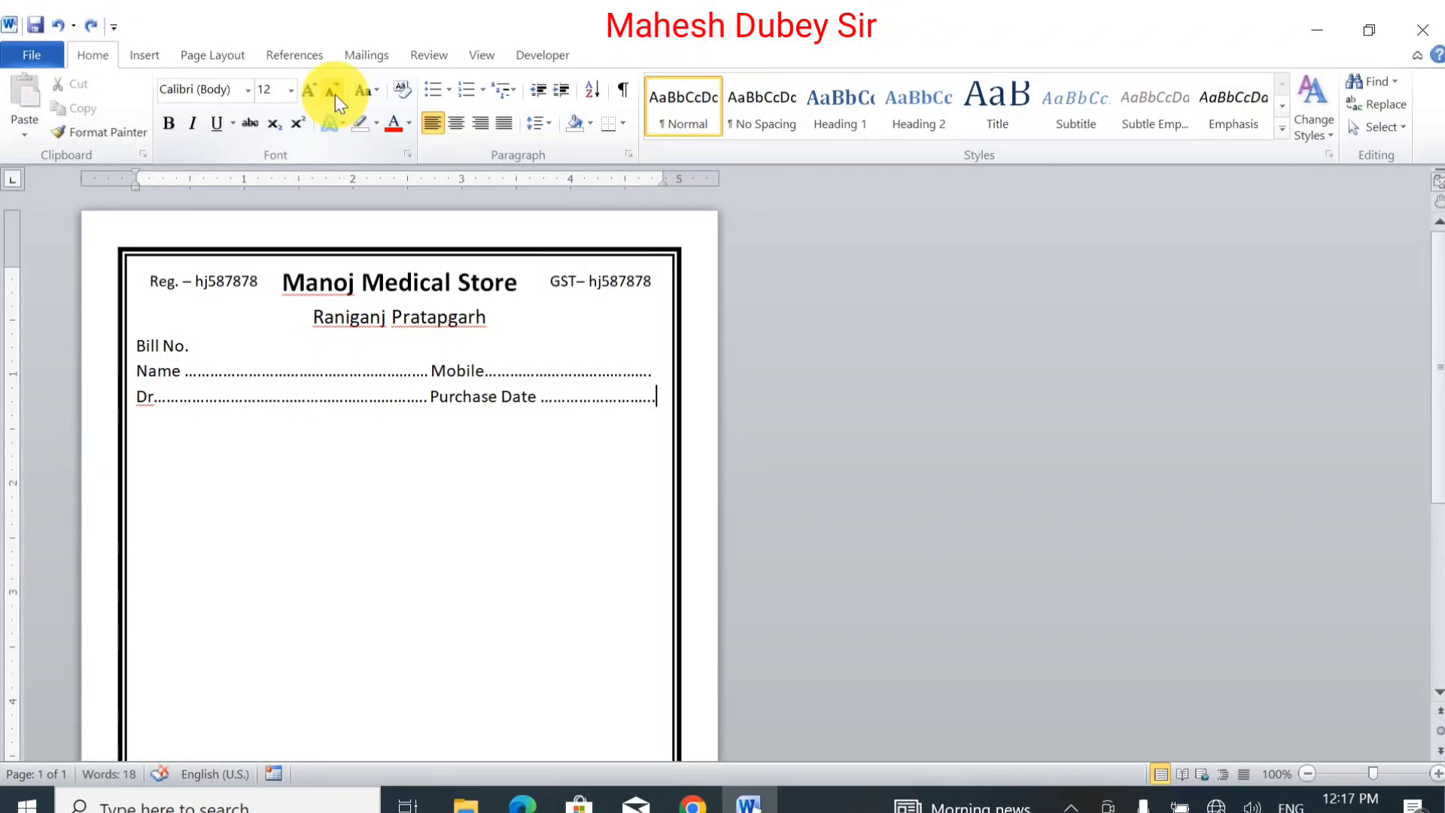
pyautogui.press('Return')
pyautogui.click(336, 93)
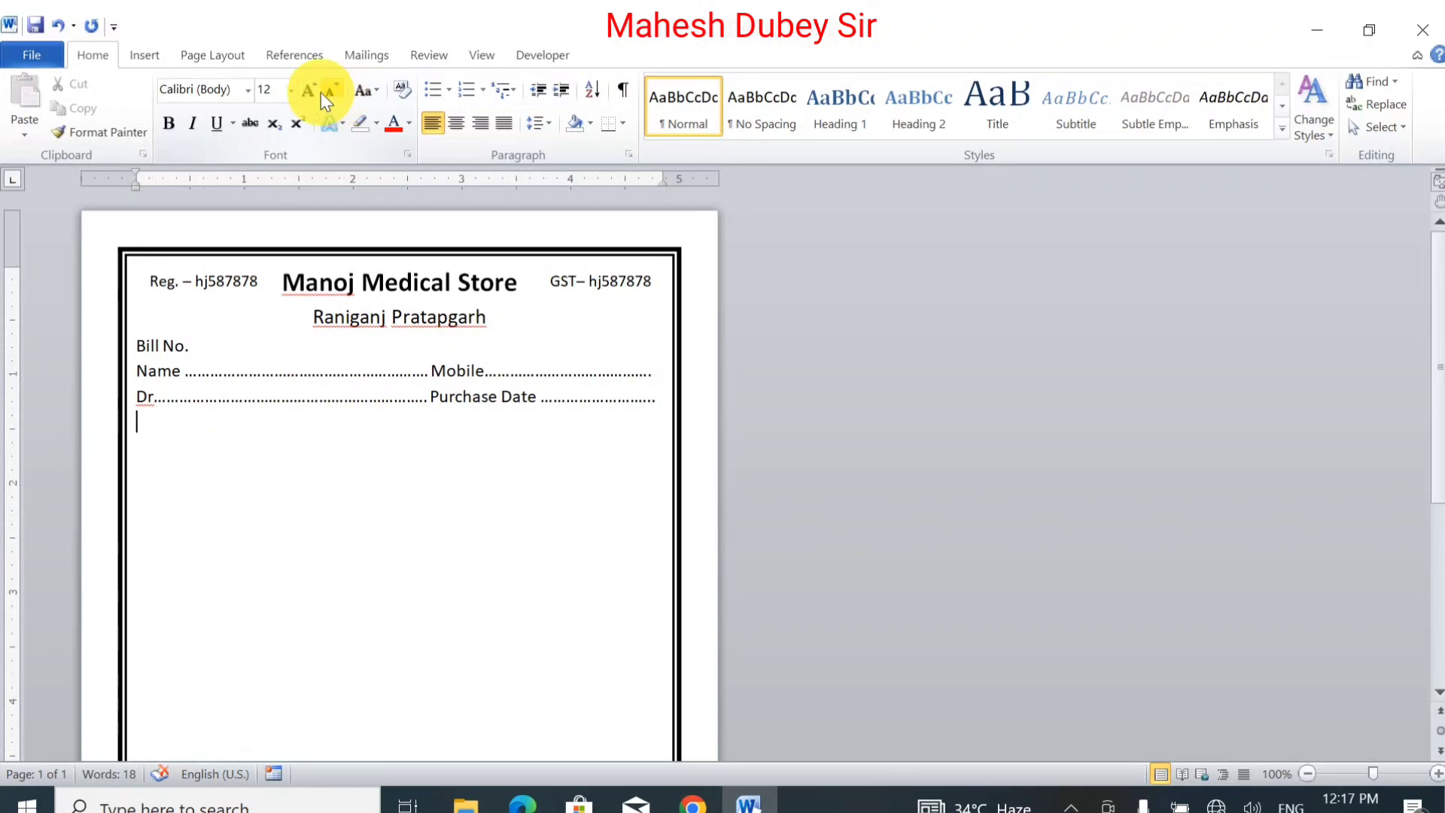
# Set the line spacing to 2.0 for the "Name" line, the "Dr" line and the empty line below.
pyautogui.moveTo(161, 373); pyautogui.dragTo(237, 425)
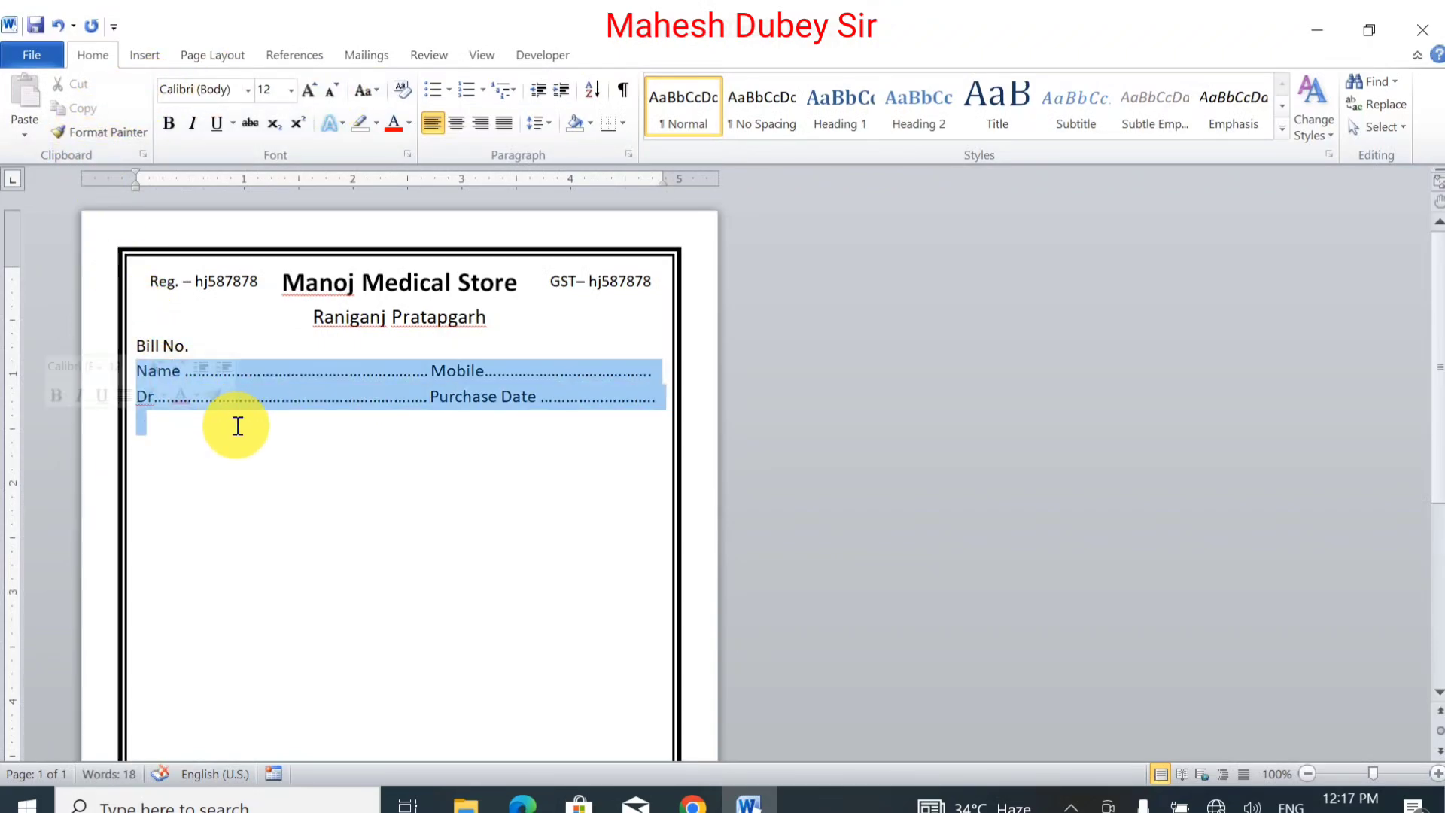
pyautogui.click(548, 123)
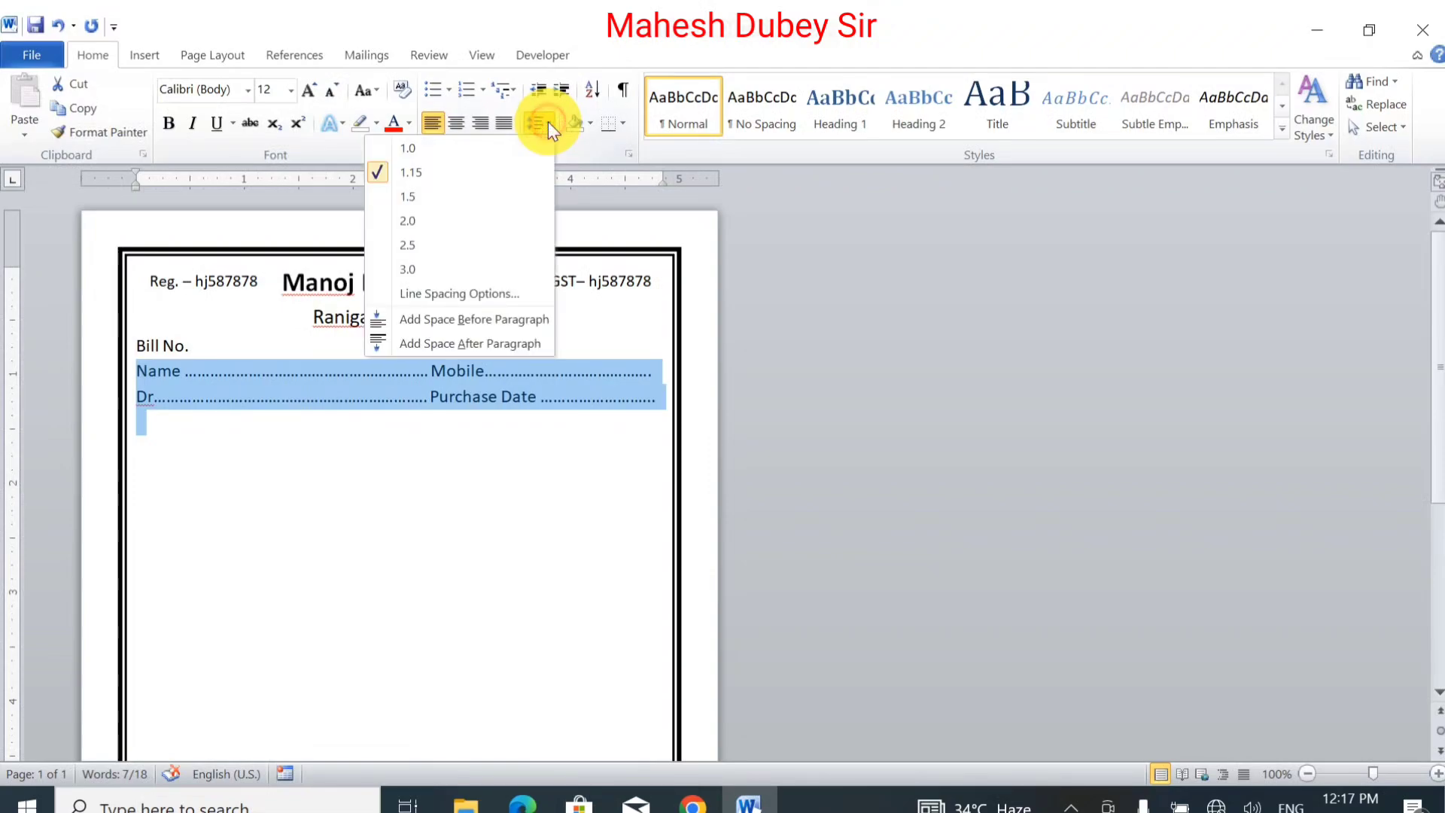
pyautogui.click(442, 220)
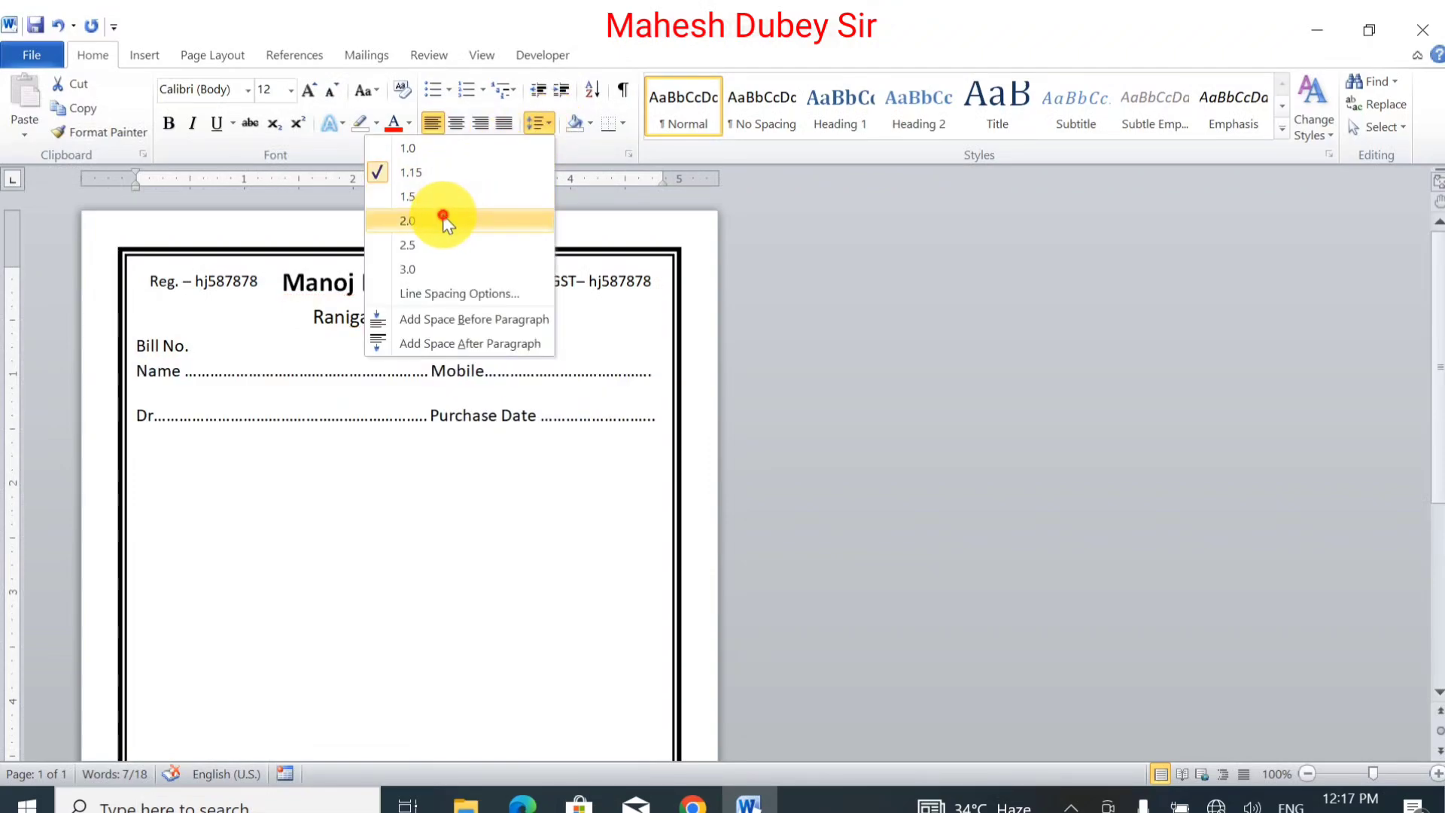
pyautogui.click(421, 468)
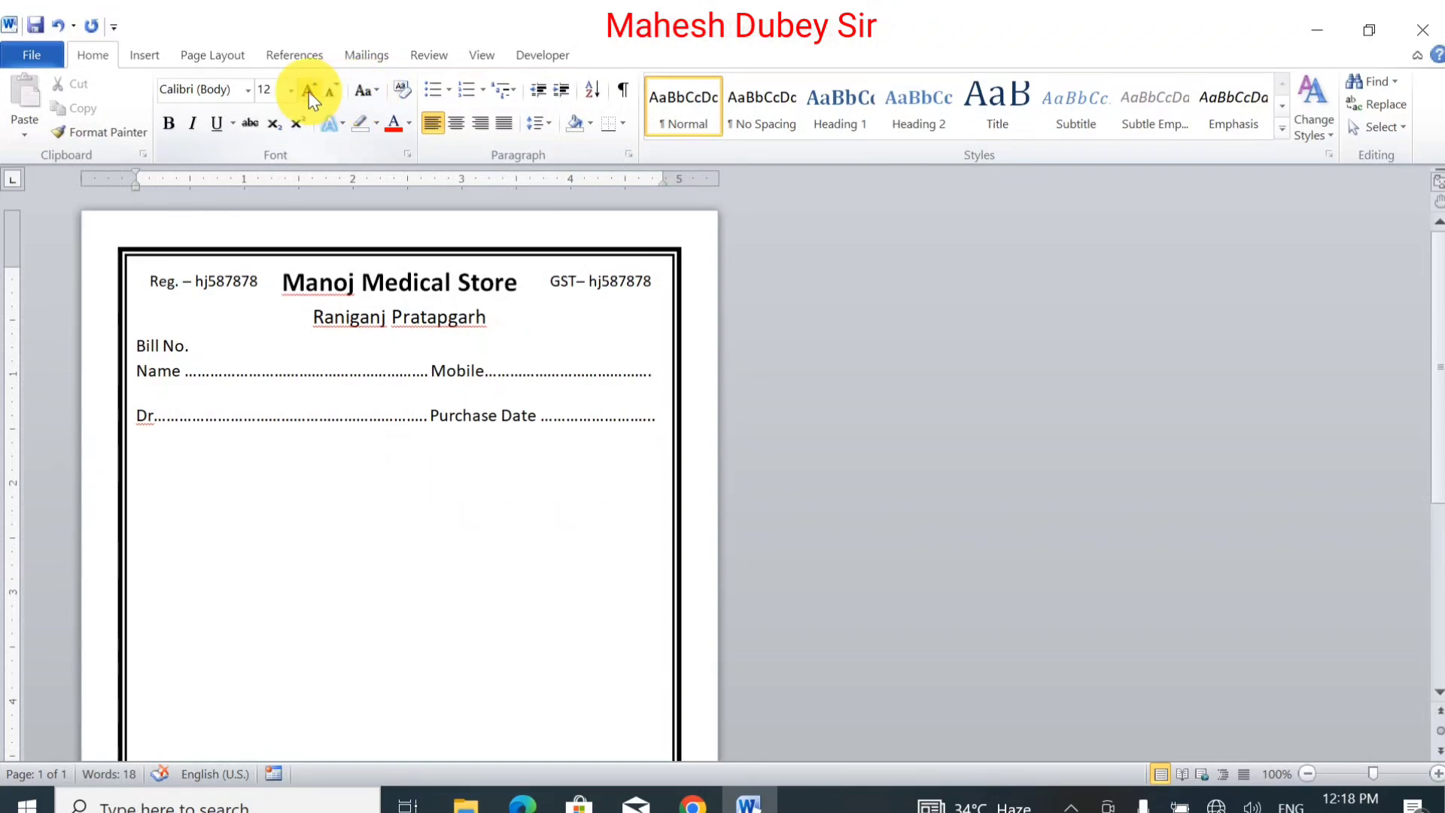
# Insert a table with four columns and one row below the "Dr" line.
pyautogui.click(163, 57)
pyautogui.click(158, 125)
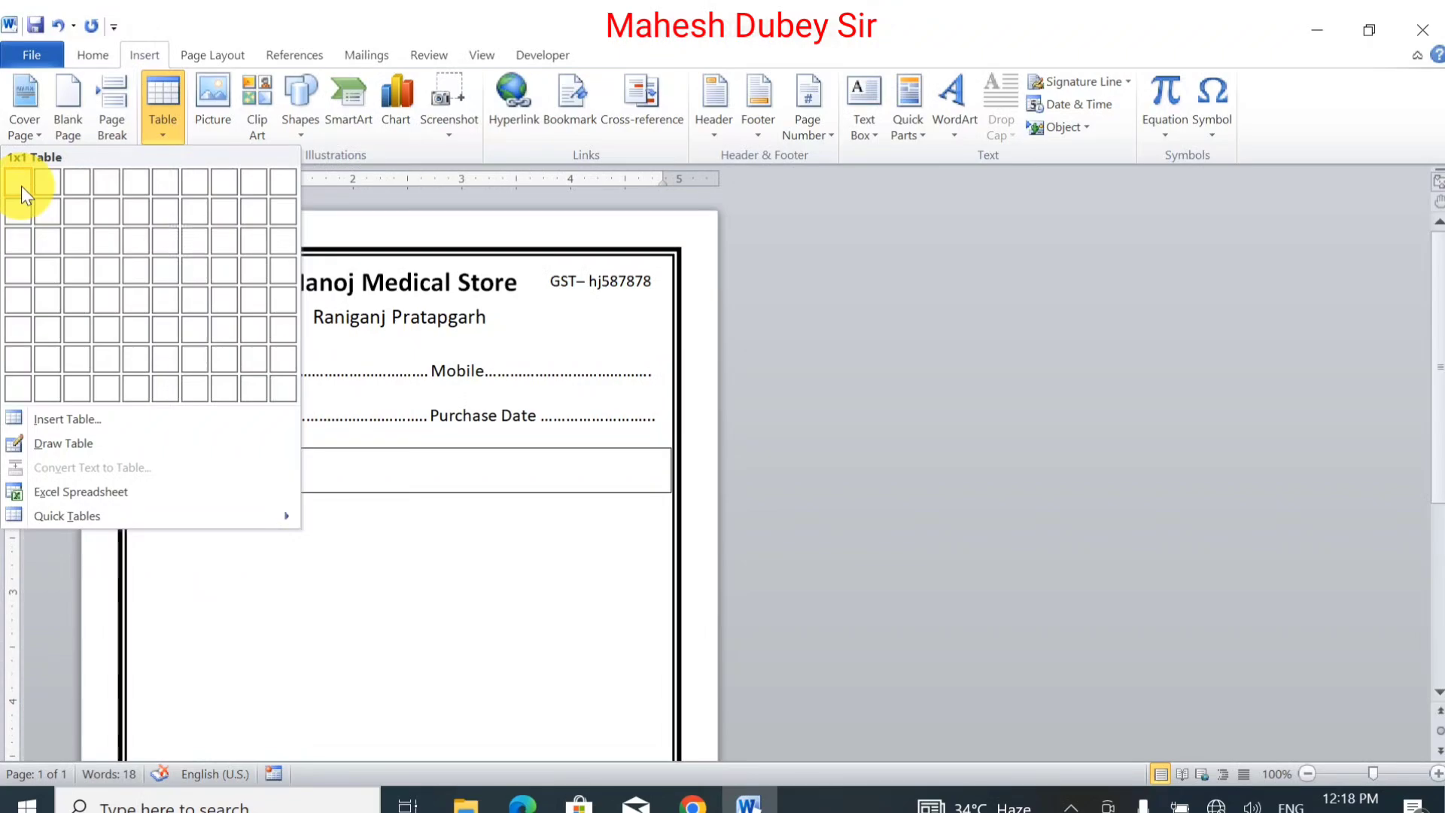
pyautogui.click(110, 182)
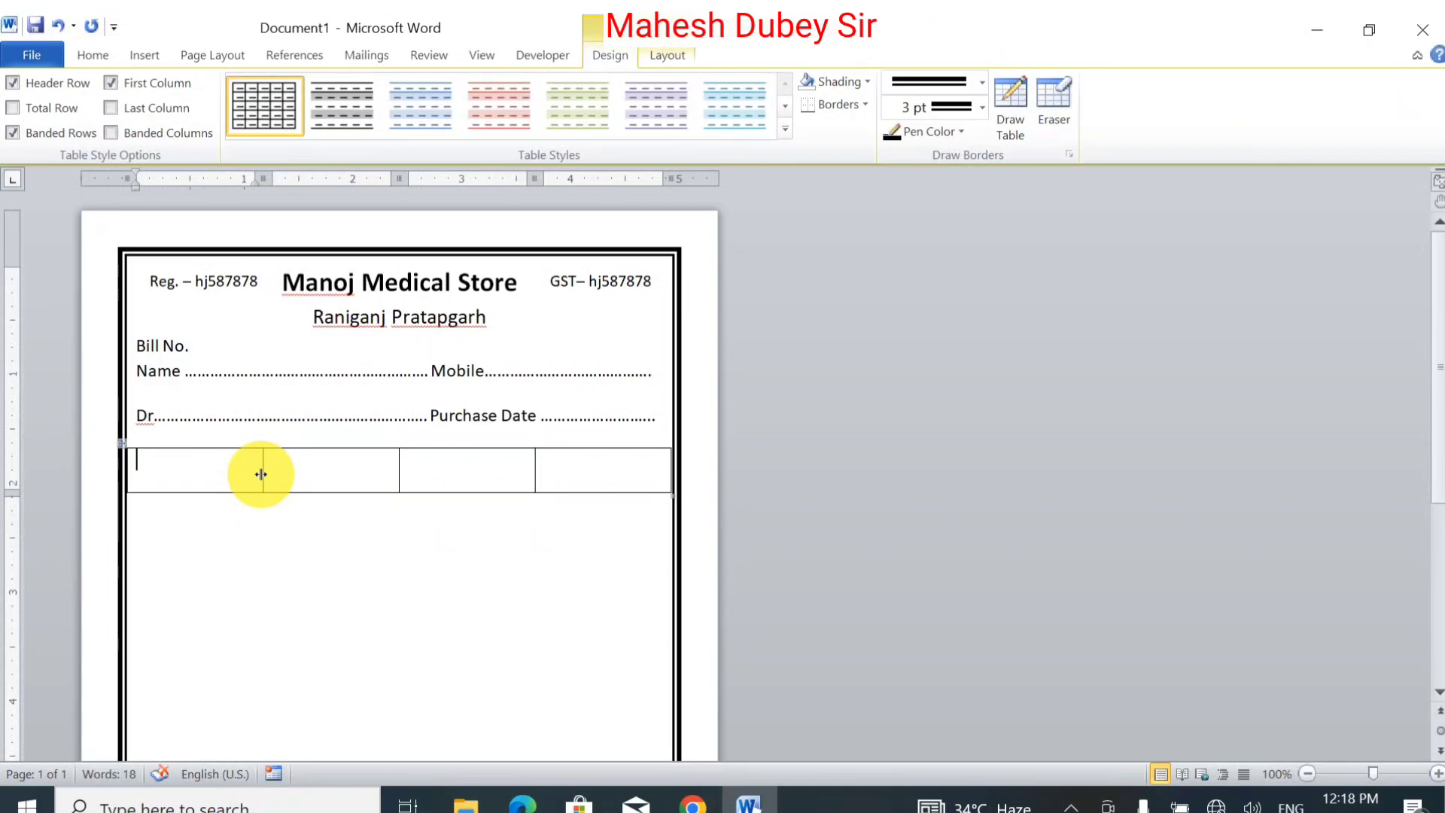
# Resize the table columns to about 0.45", 1.9", 1.6" and 1.05" wide by moving the inner column borders.
pyautogui.moveTo(261, 475); pyautogui.dragTo(177, 474)
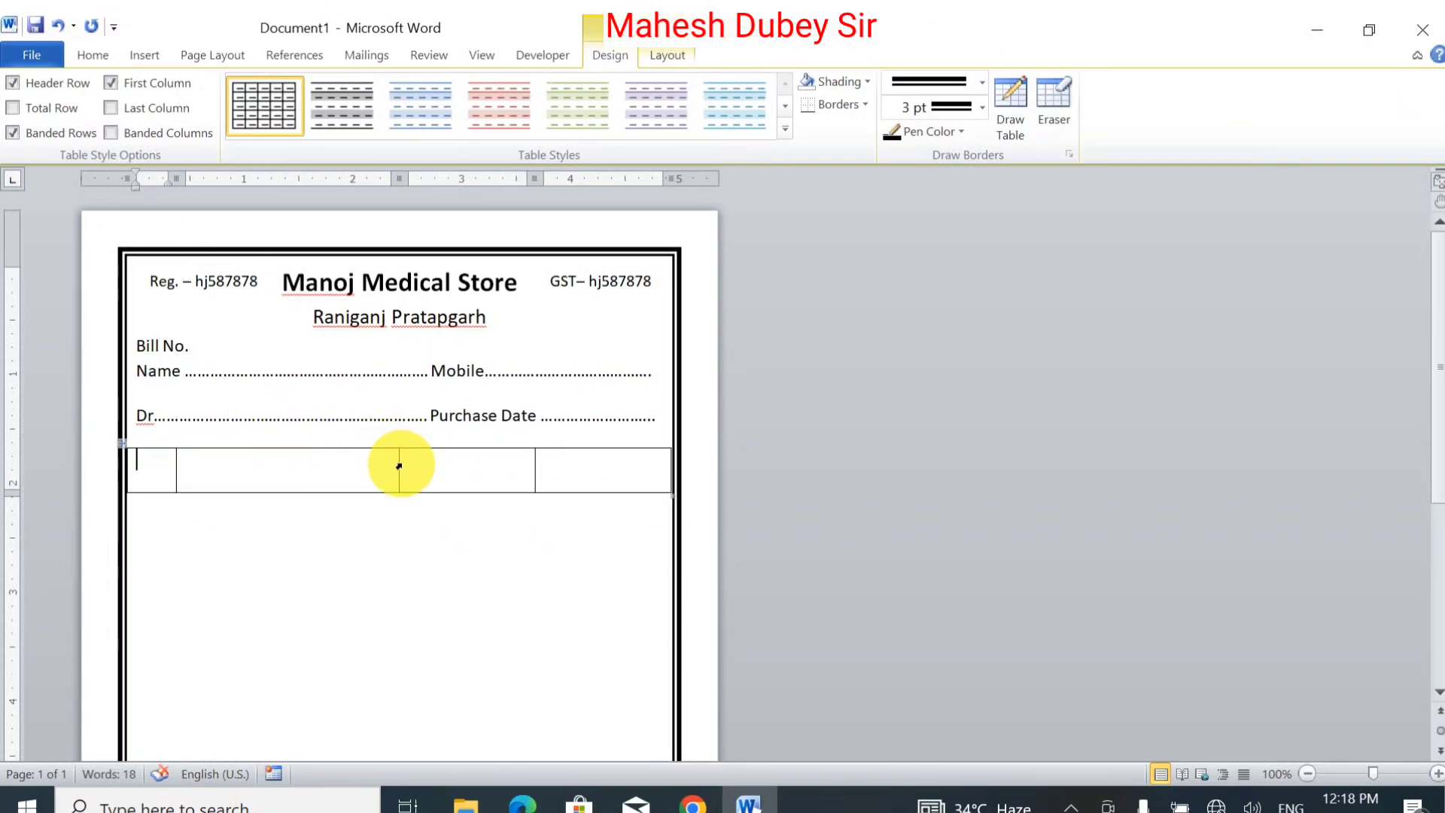
pyautogui.moveTo(399, 466)
pyautogui.mouseDown()
pyautogui.moveTo(319, 467)
pyautogui.moveTo(380, 479)
pyautogui.mouseUp()
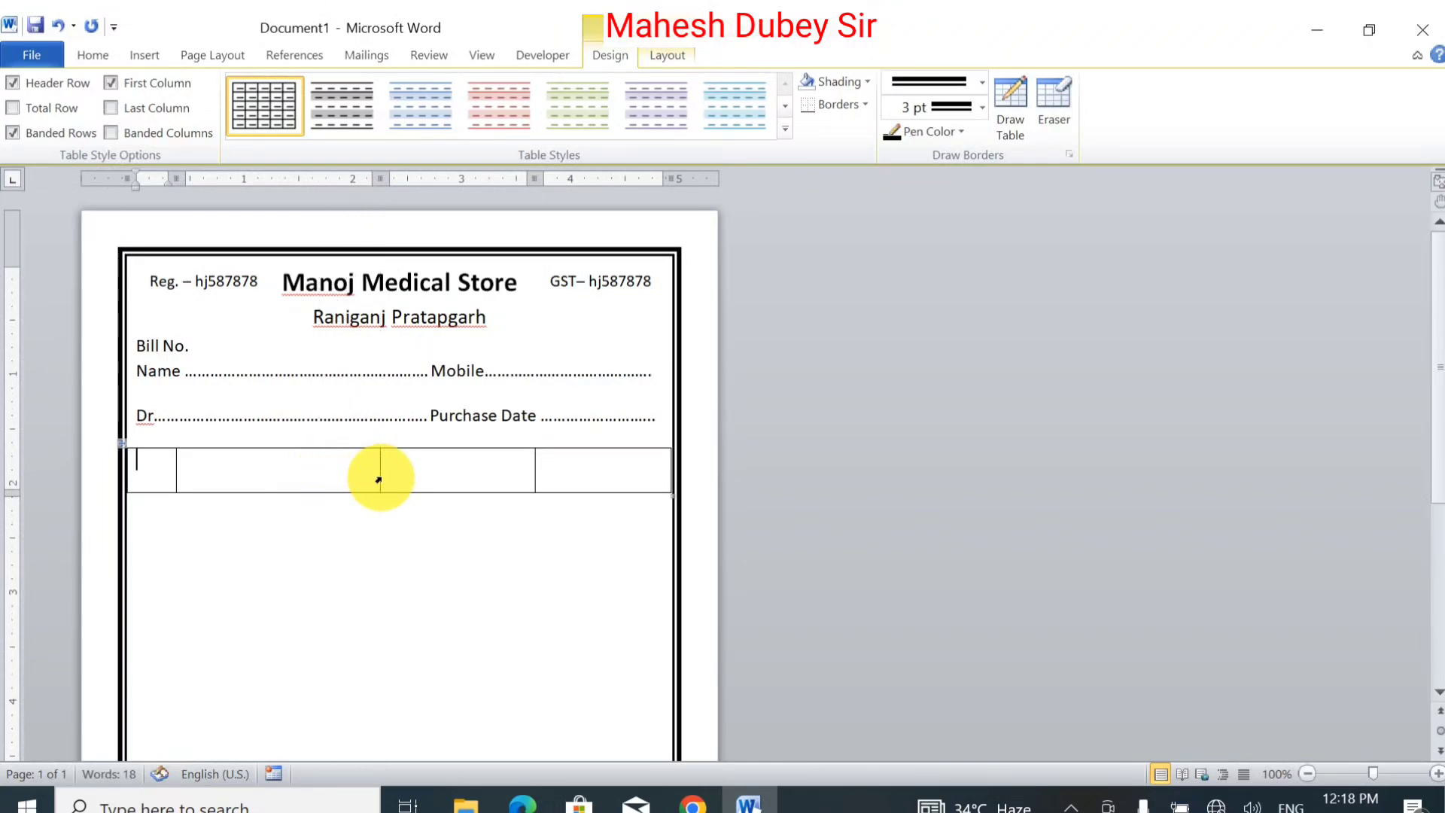
pyautogui.moveTo(535, 470); pyautogui.dragTo(557, 471)
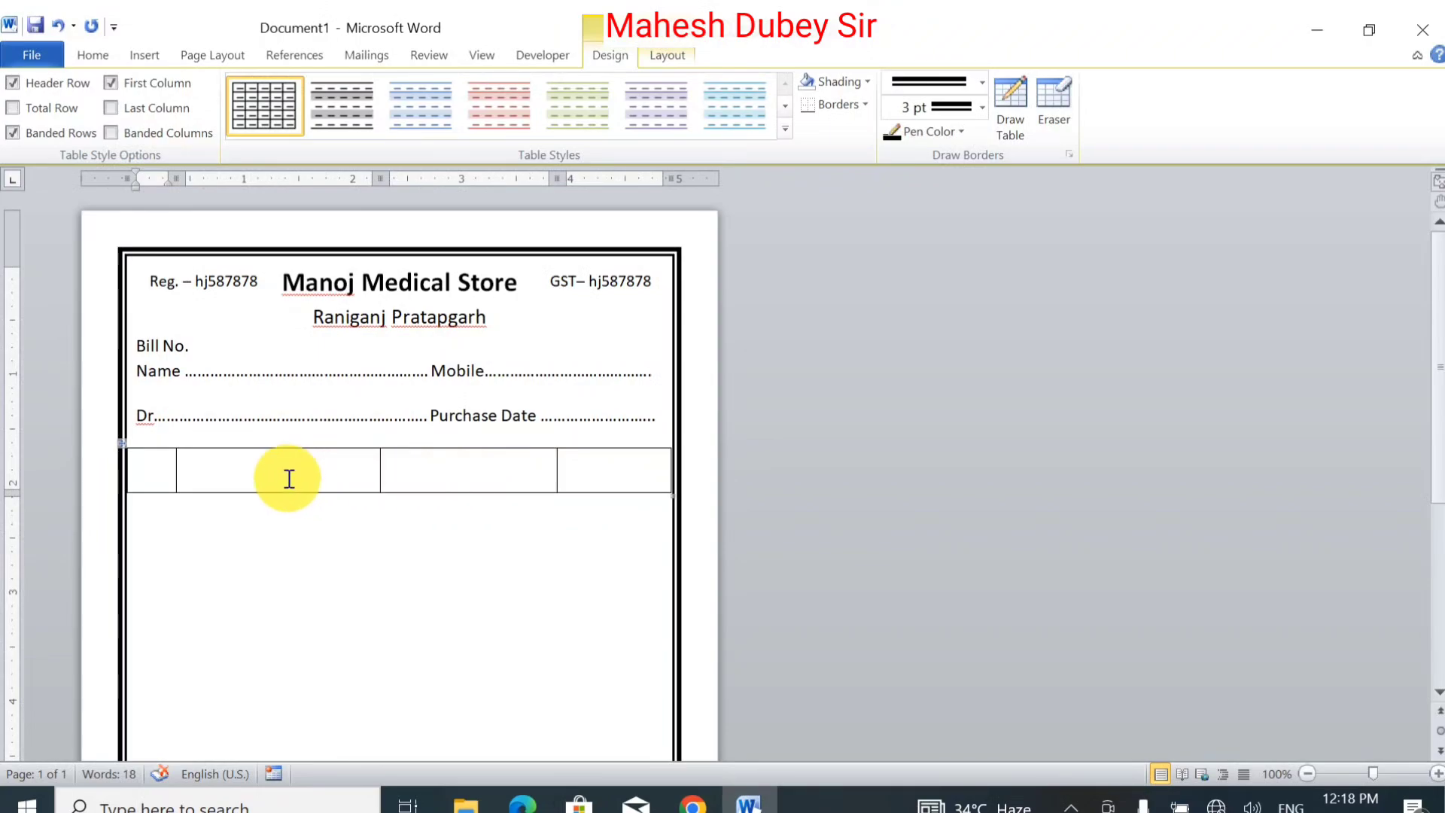
# Fill the table's header row with the column titles "Sr", "Medicine Name", "Unit" and "Price".
pyautogui.click(164, 472)
pyautogui.write('Sr')
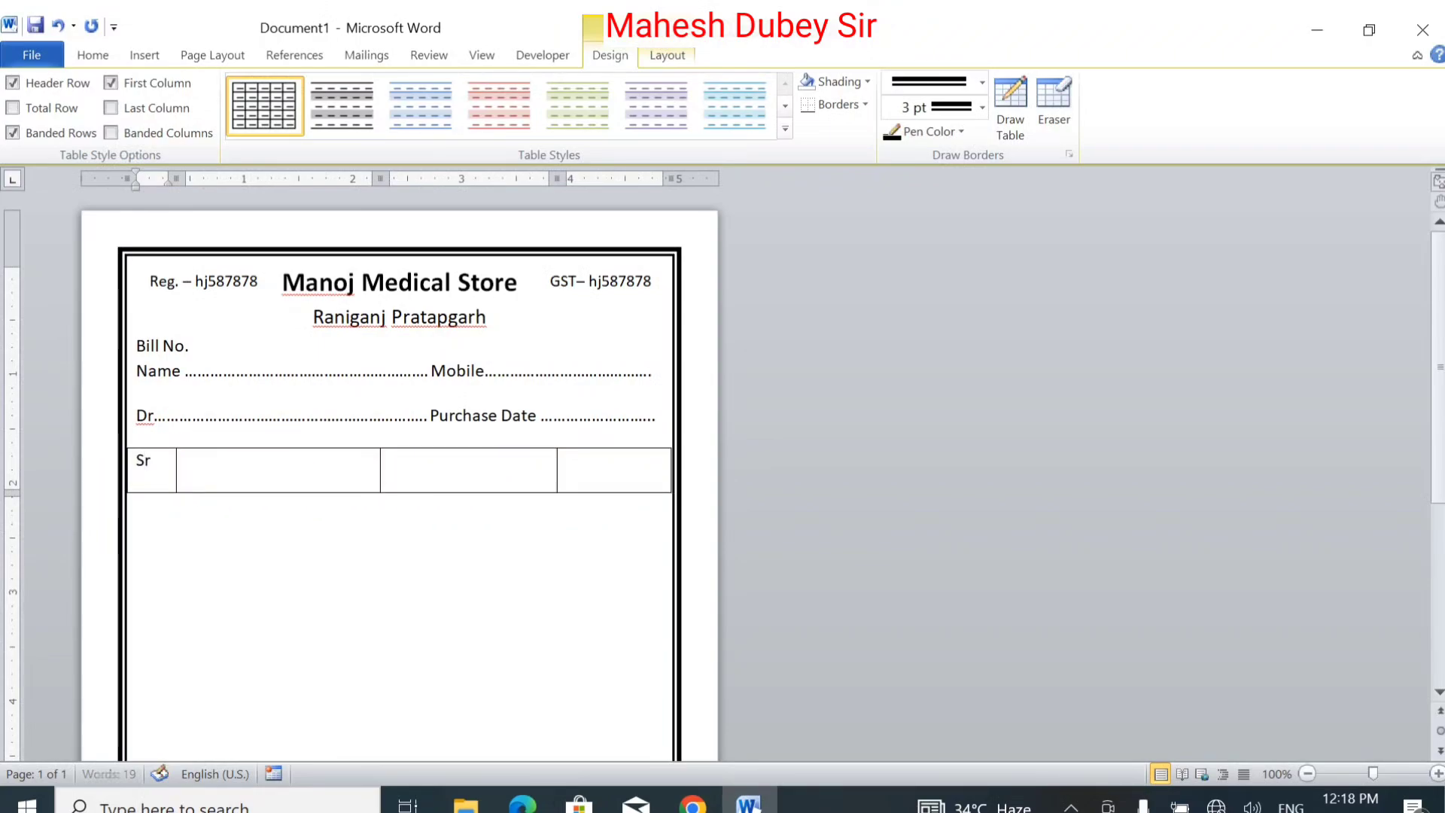
pyautogui.press('Tab')
pyautogui.write('Medicine Name')
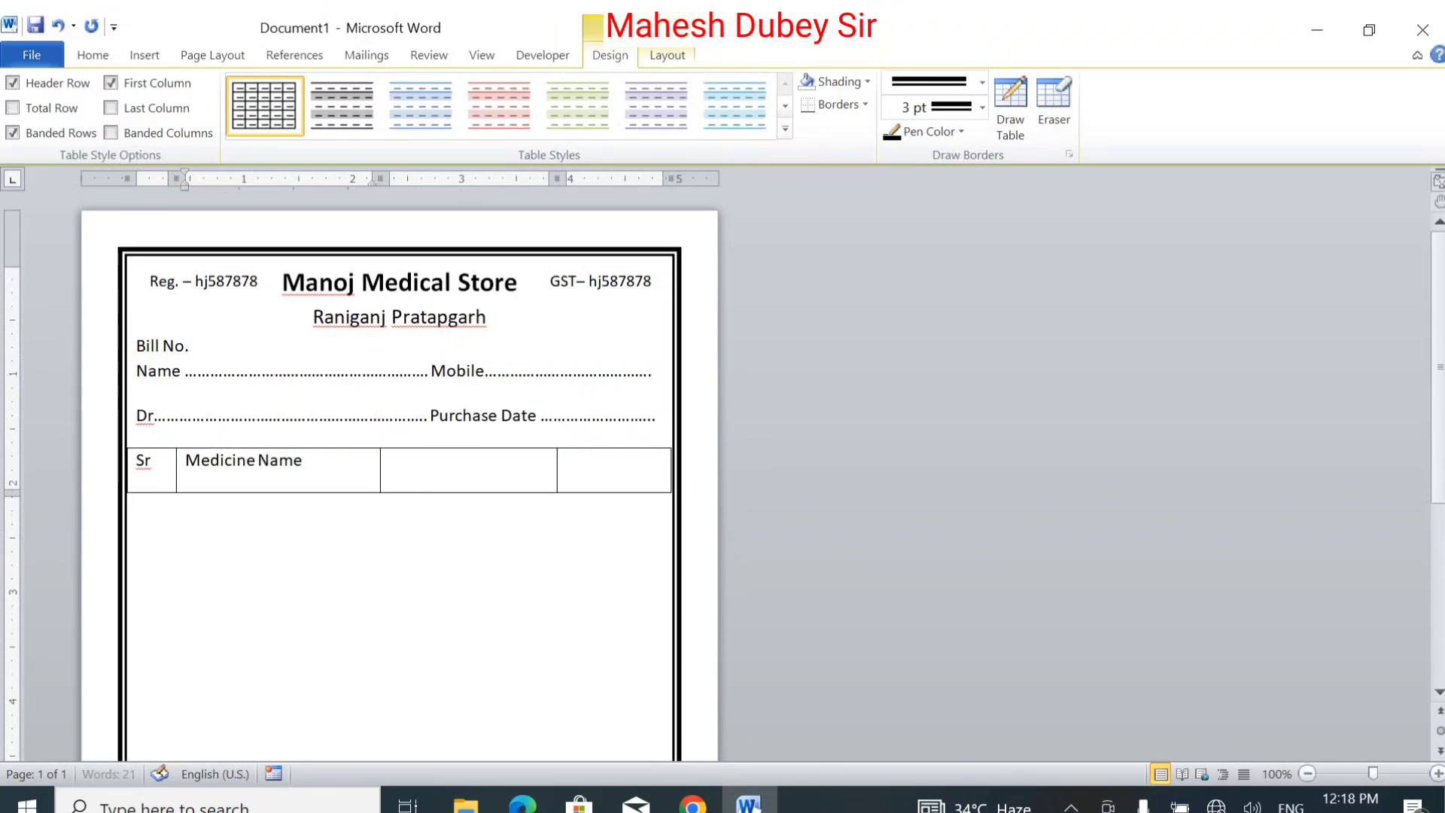
pyautogui.press('Tab')
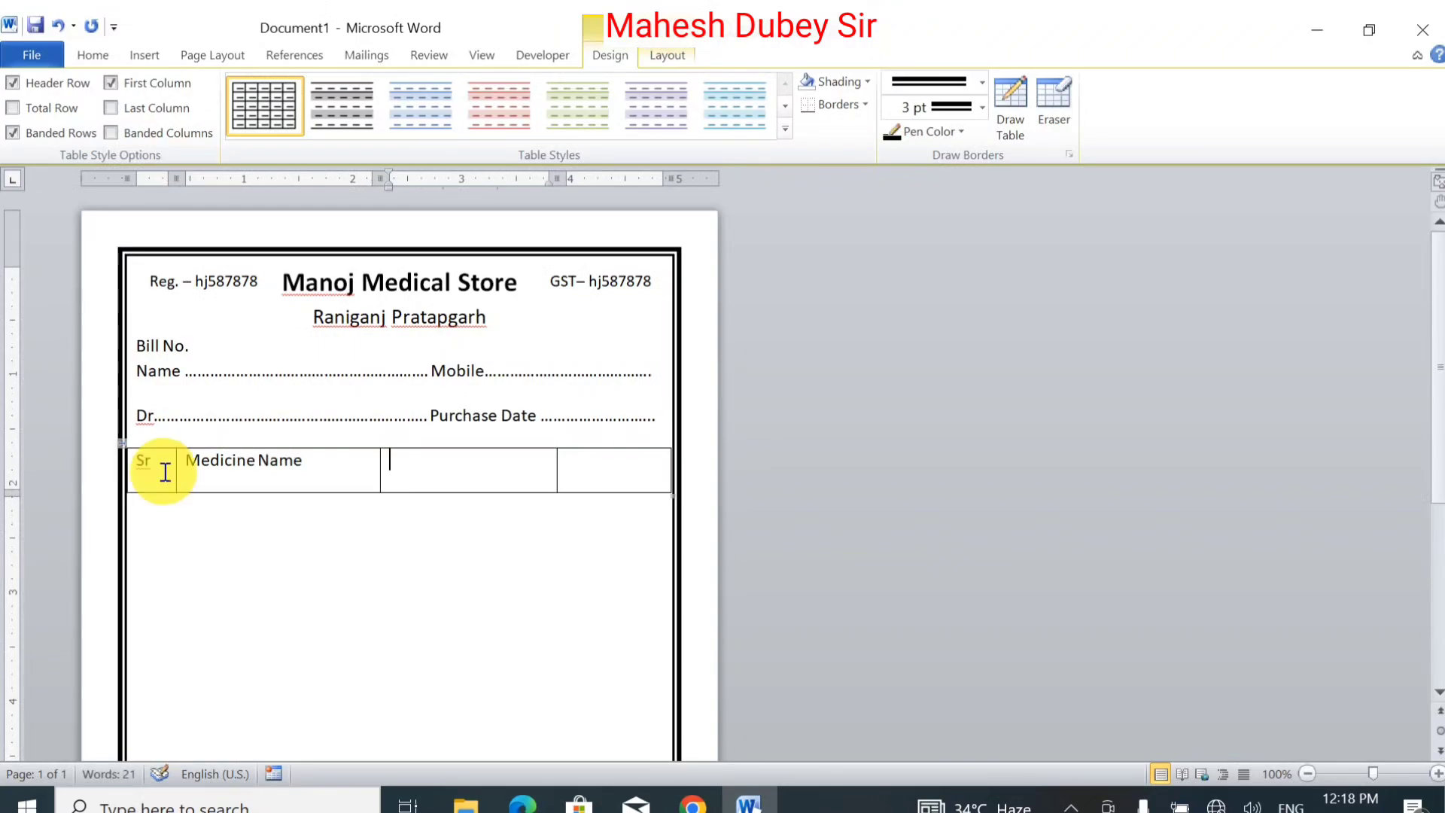
pyautogui.write('Unit')
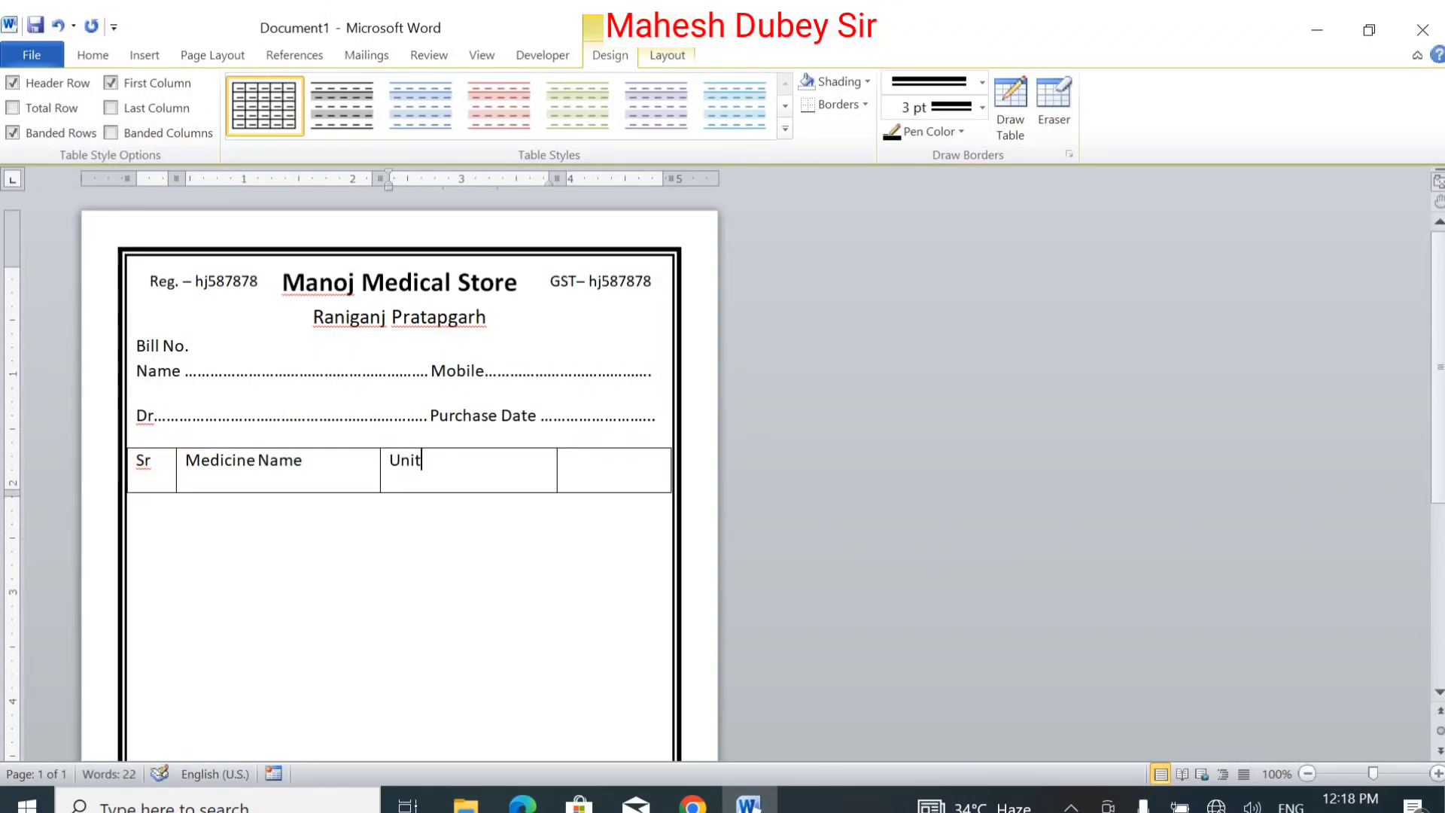
pyautogui.press('Tab')
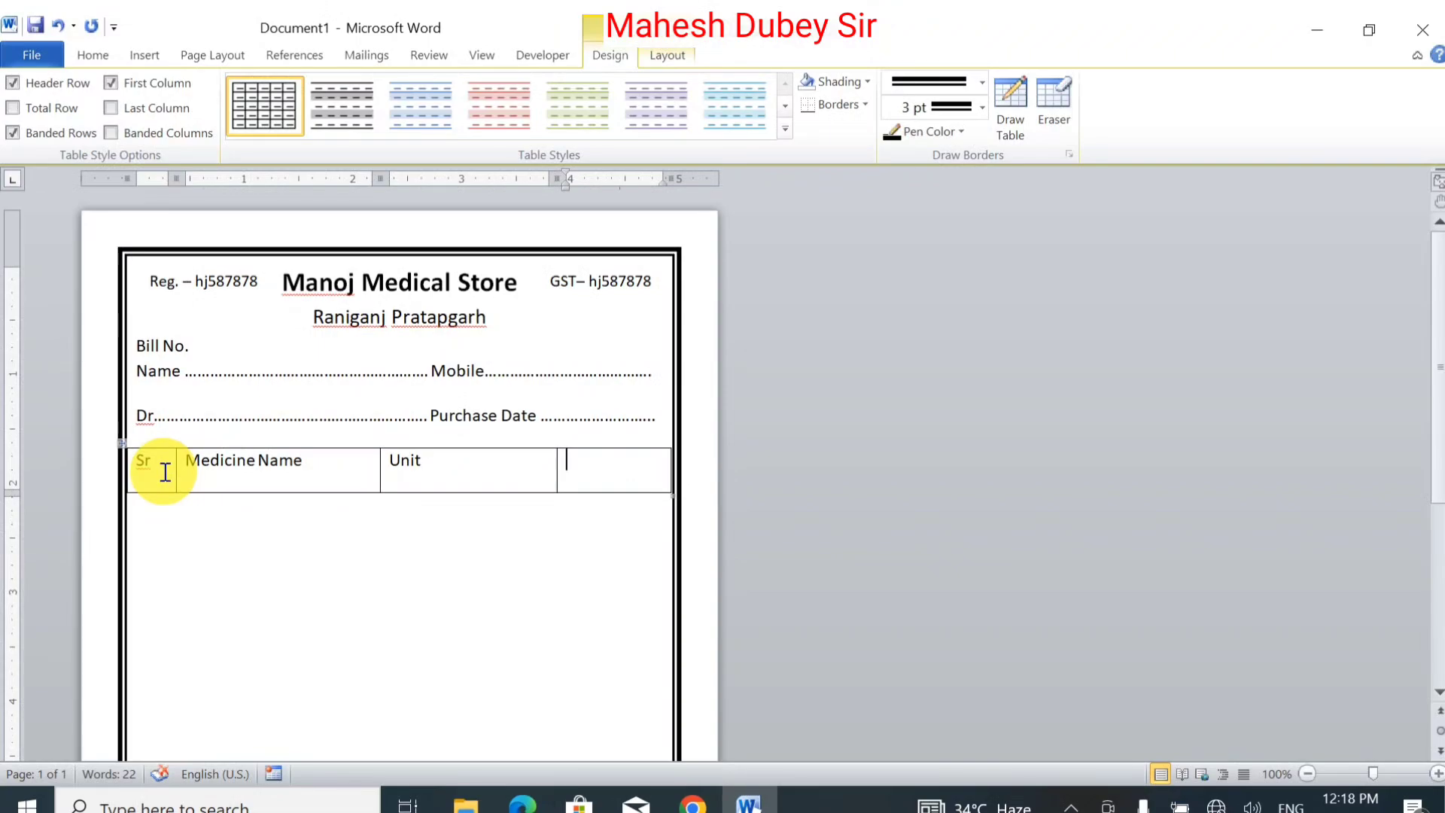
pyautogui.write('Price')
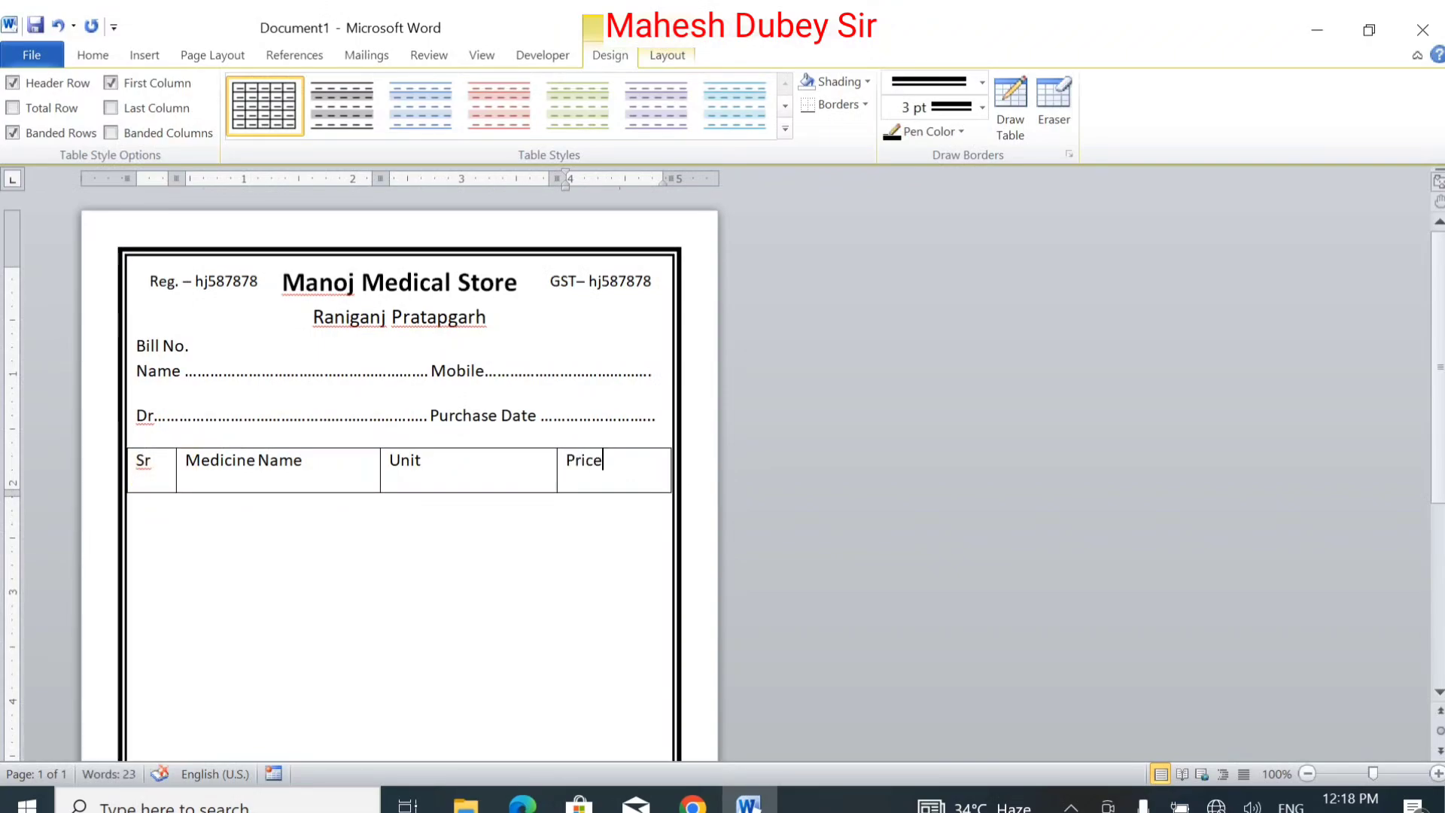
# Add a second table row and make it tall with nine blank lines in its "Medicine Name" cell.
pyautogui.press('Tab')
pyautogui.press('Tab')
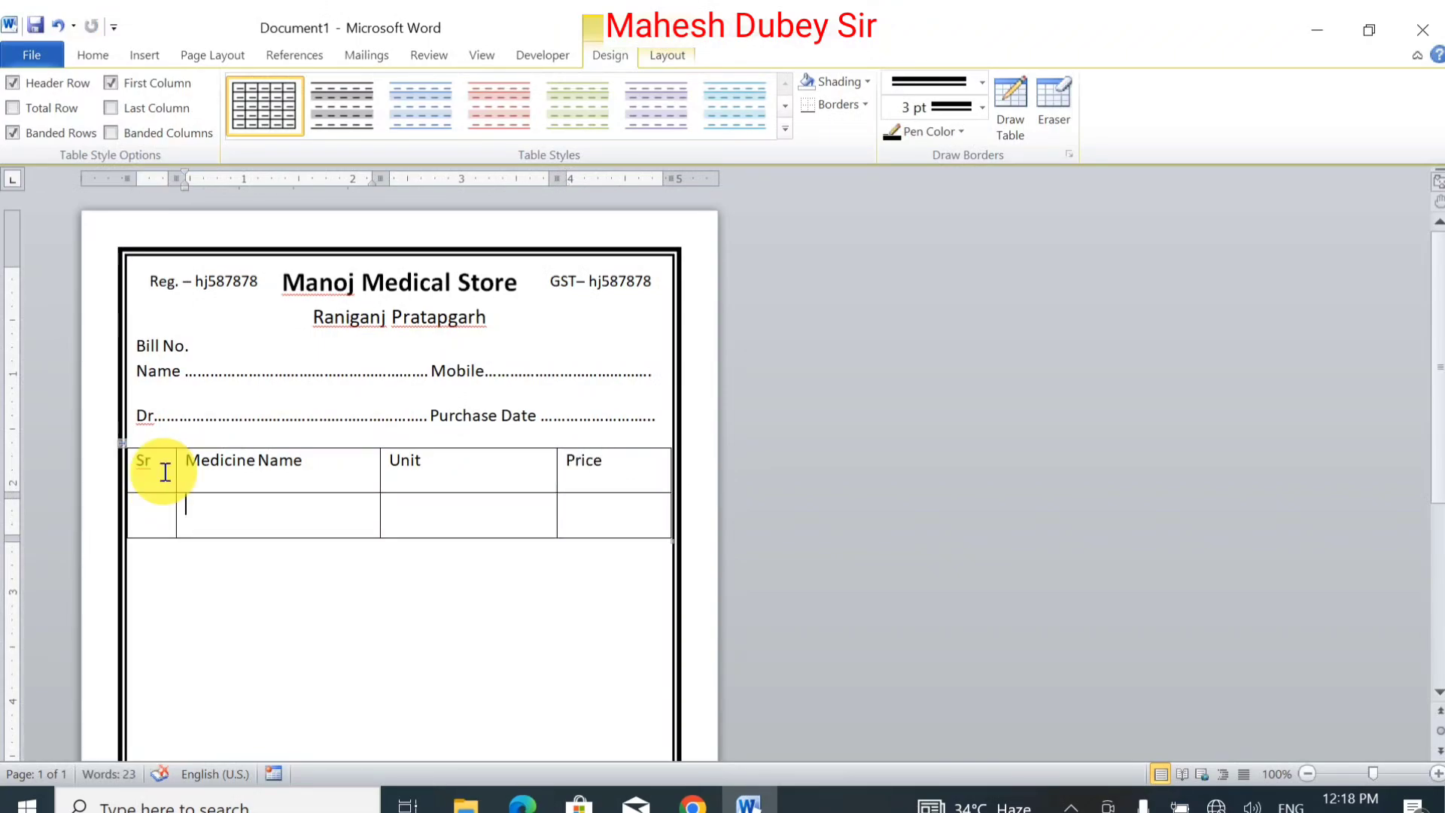
pyautogui.press('Return')
pyautogui.press('Return')
pyautogui.press('Return')
pyautogui.press('Return')
pyautogui.press('Return')
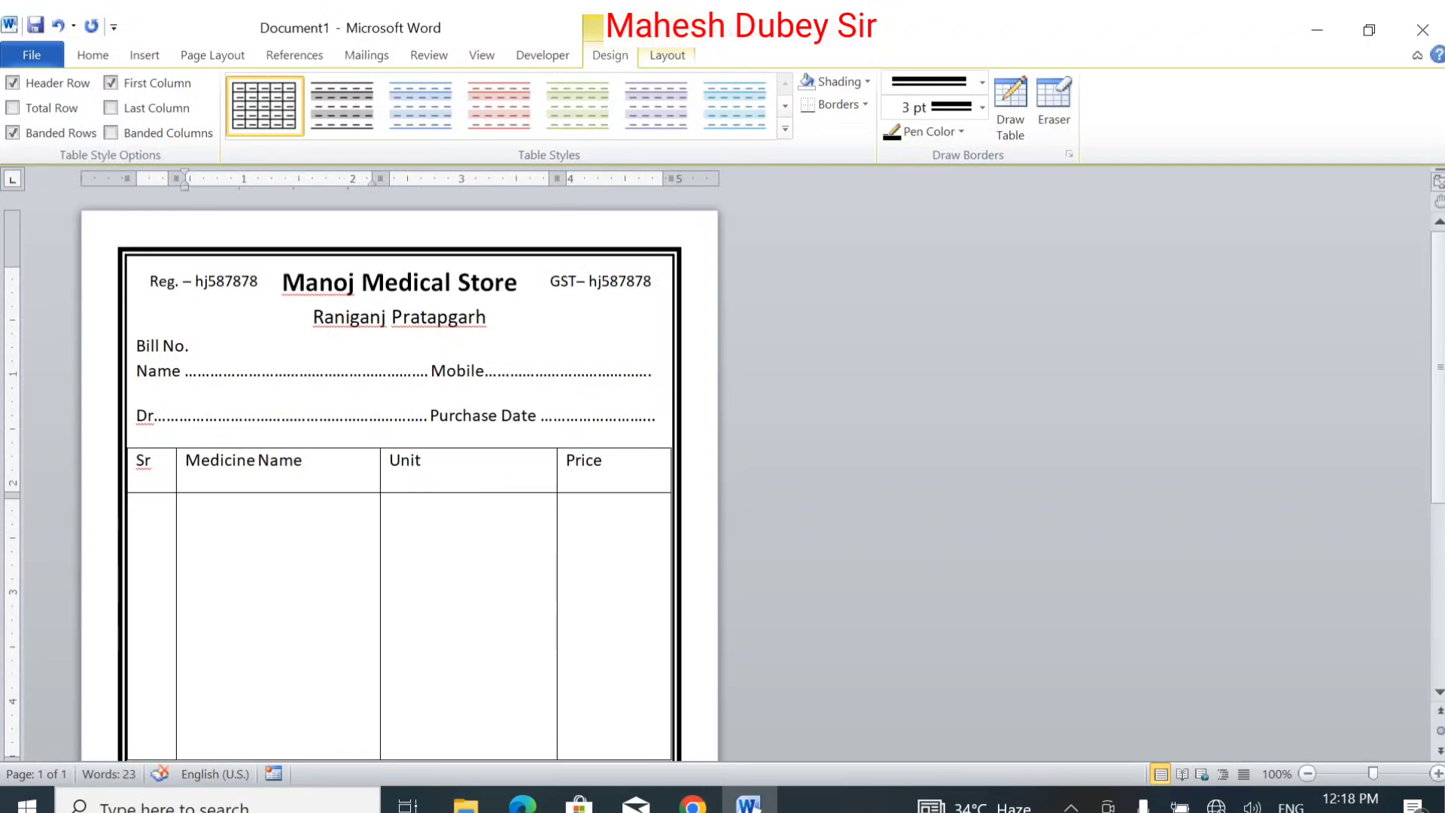
pyautogui.press('Return')
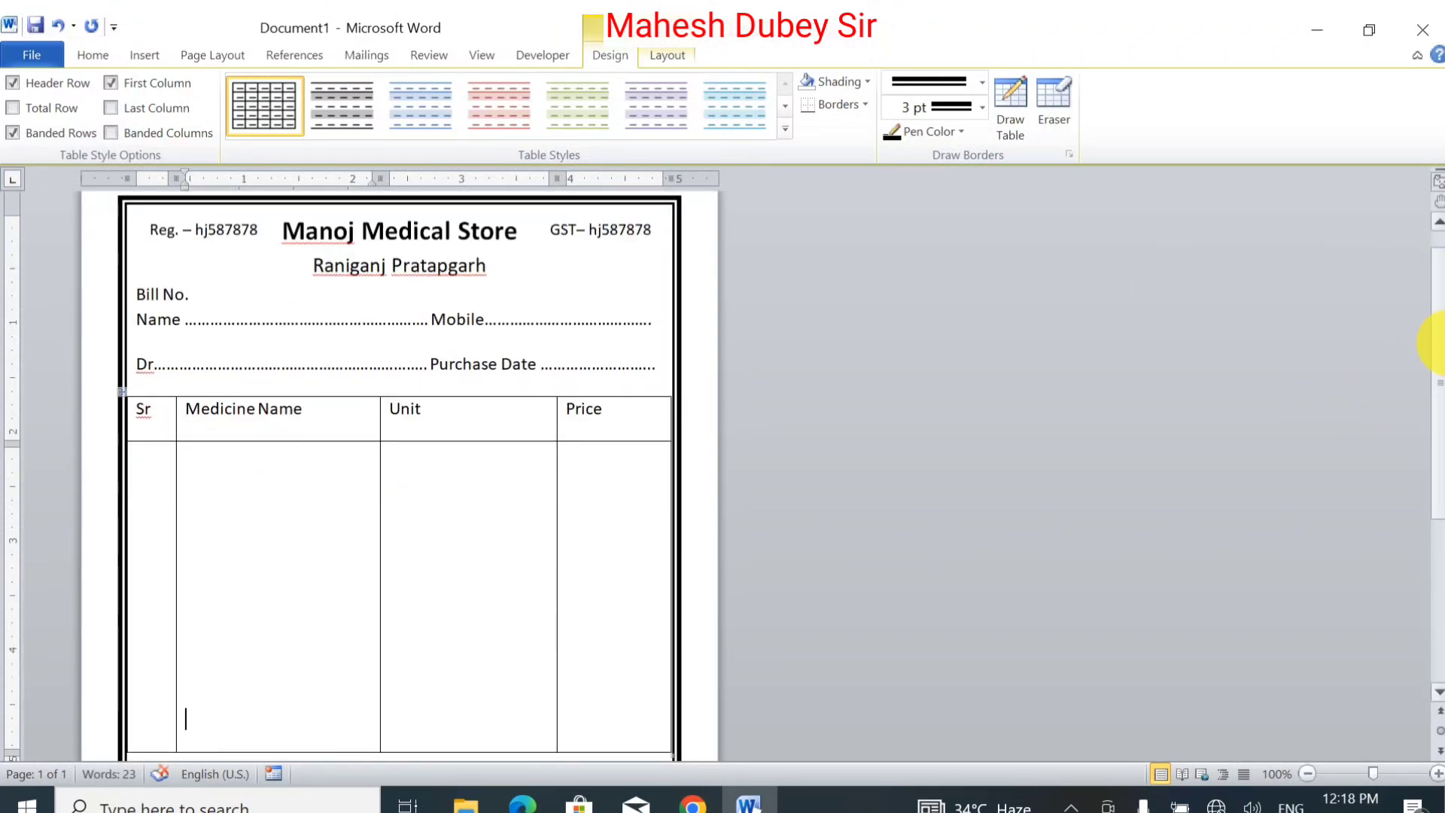
pyautogui.moveTo(1439, 343); pyautogui.dragTo(1439, 485)
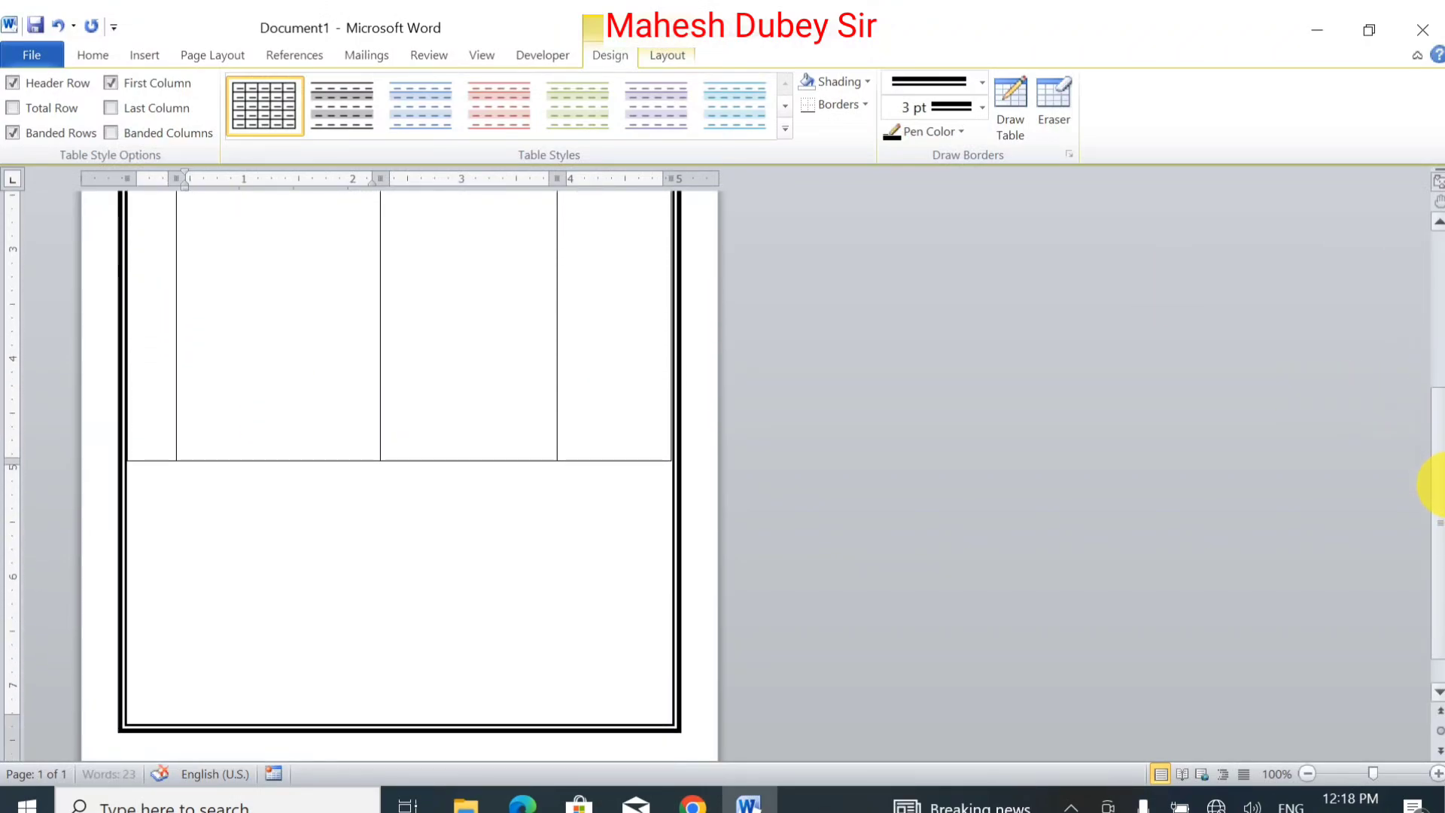
pyautogui.press('Return')
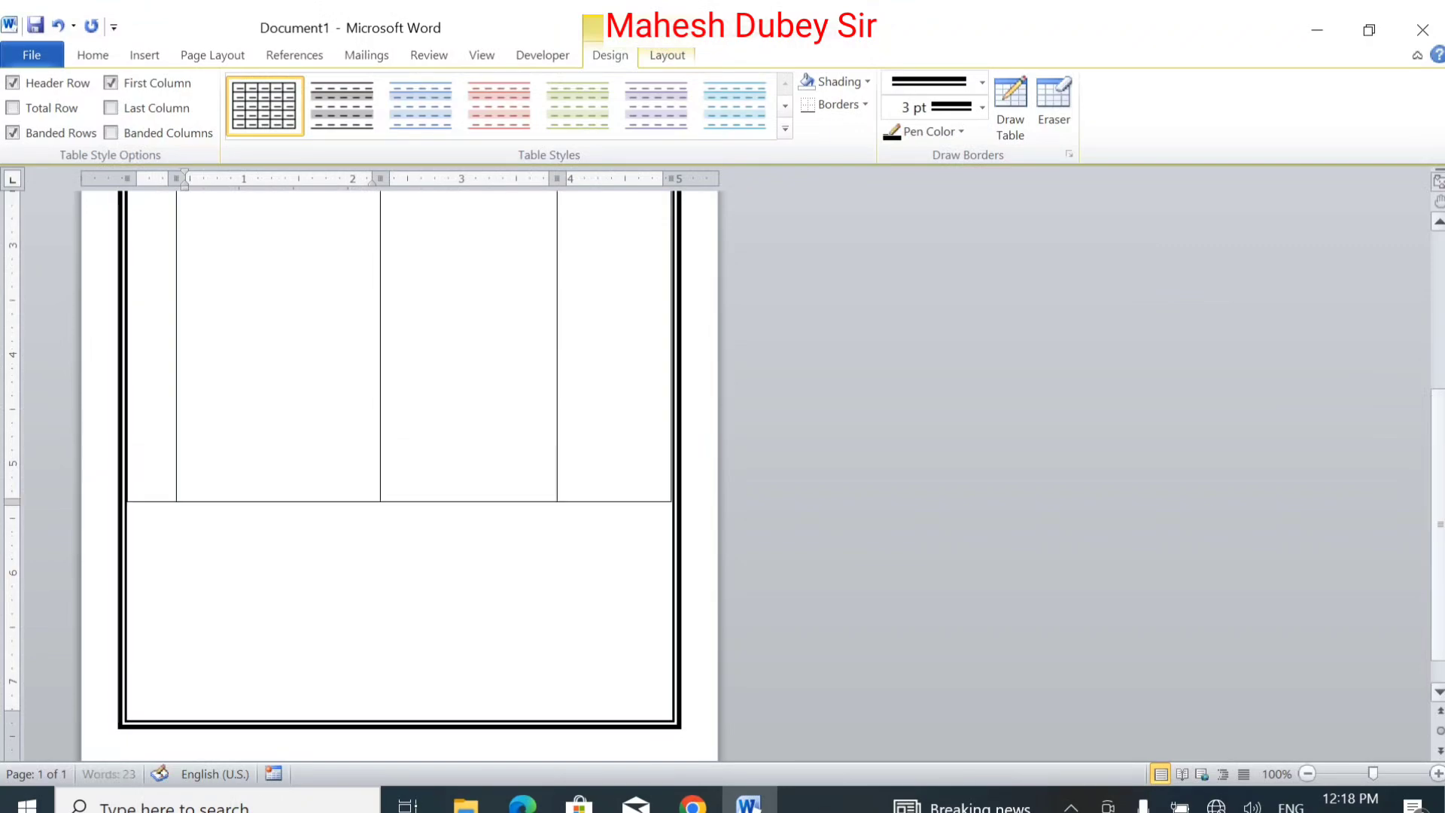
pyautogui.press('Return')
pyautogui.press('Return')
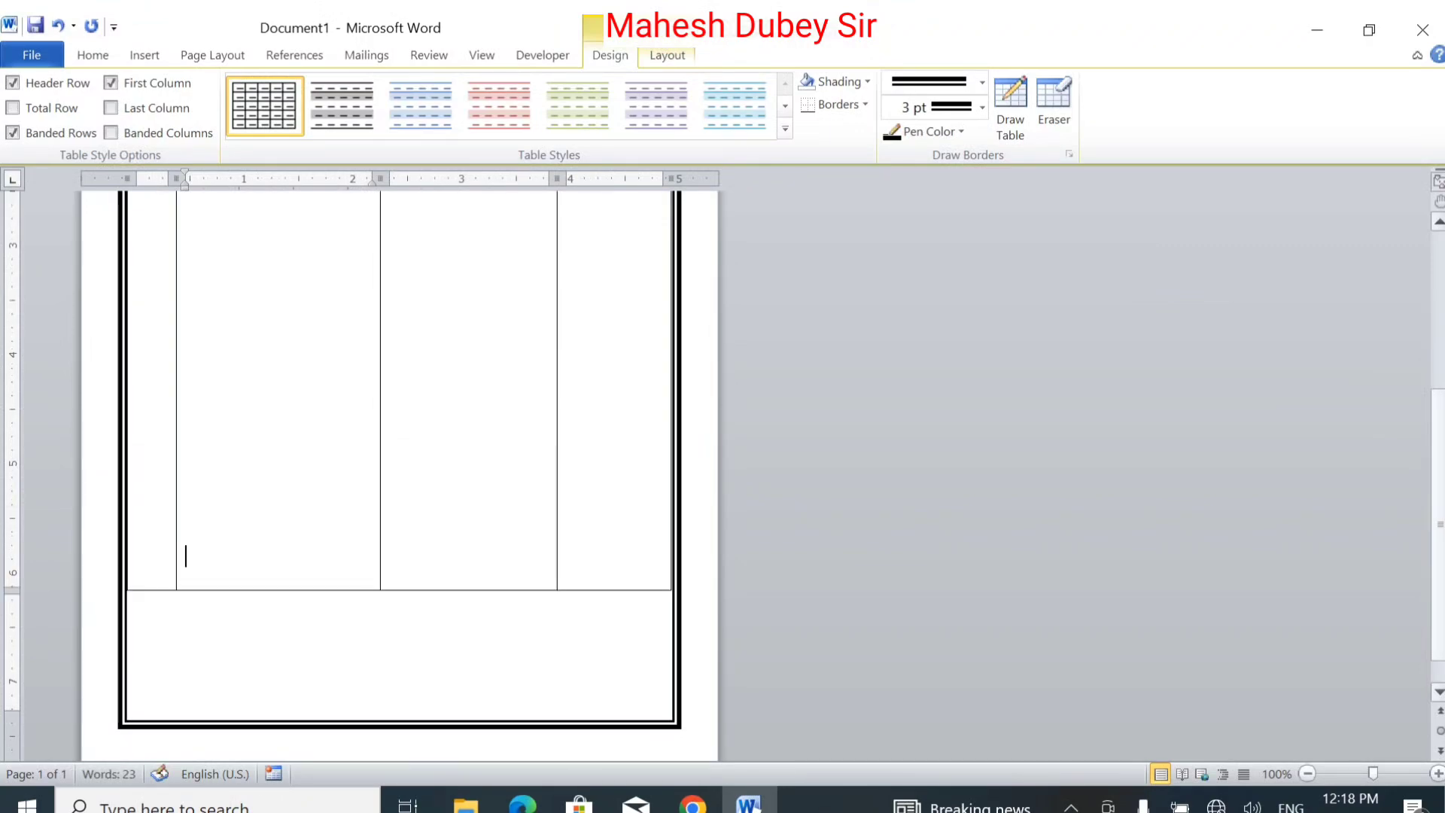
# Add a third table row, insert one blank line in its first cell and stretch the row to about 1.02" high.
pyautogui.press('Tab')
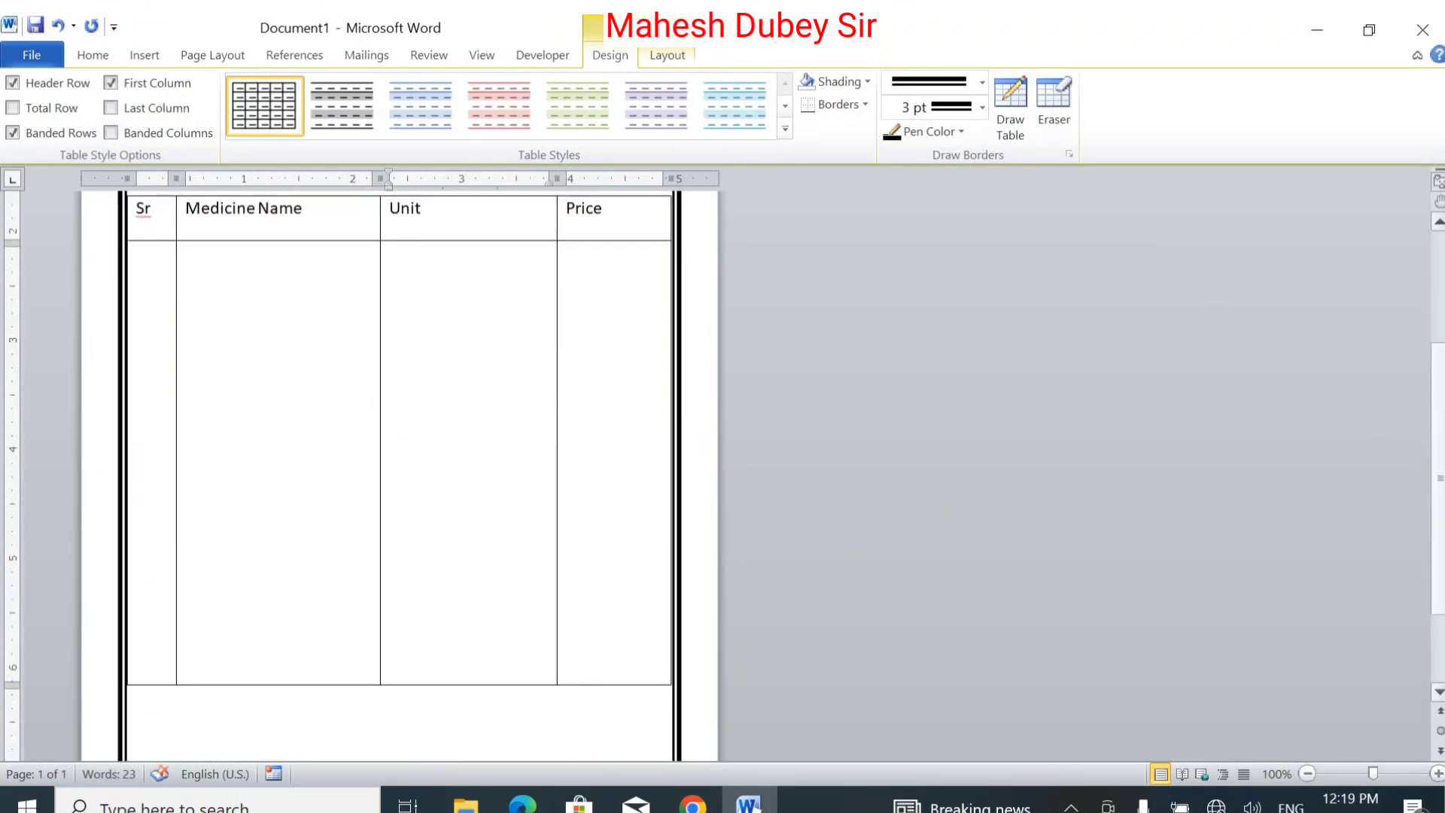
pyautogui.press('Tab')
pyautogui.press('Tab')
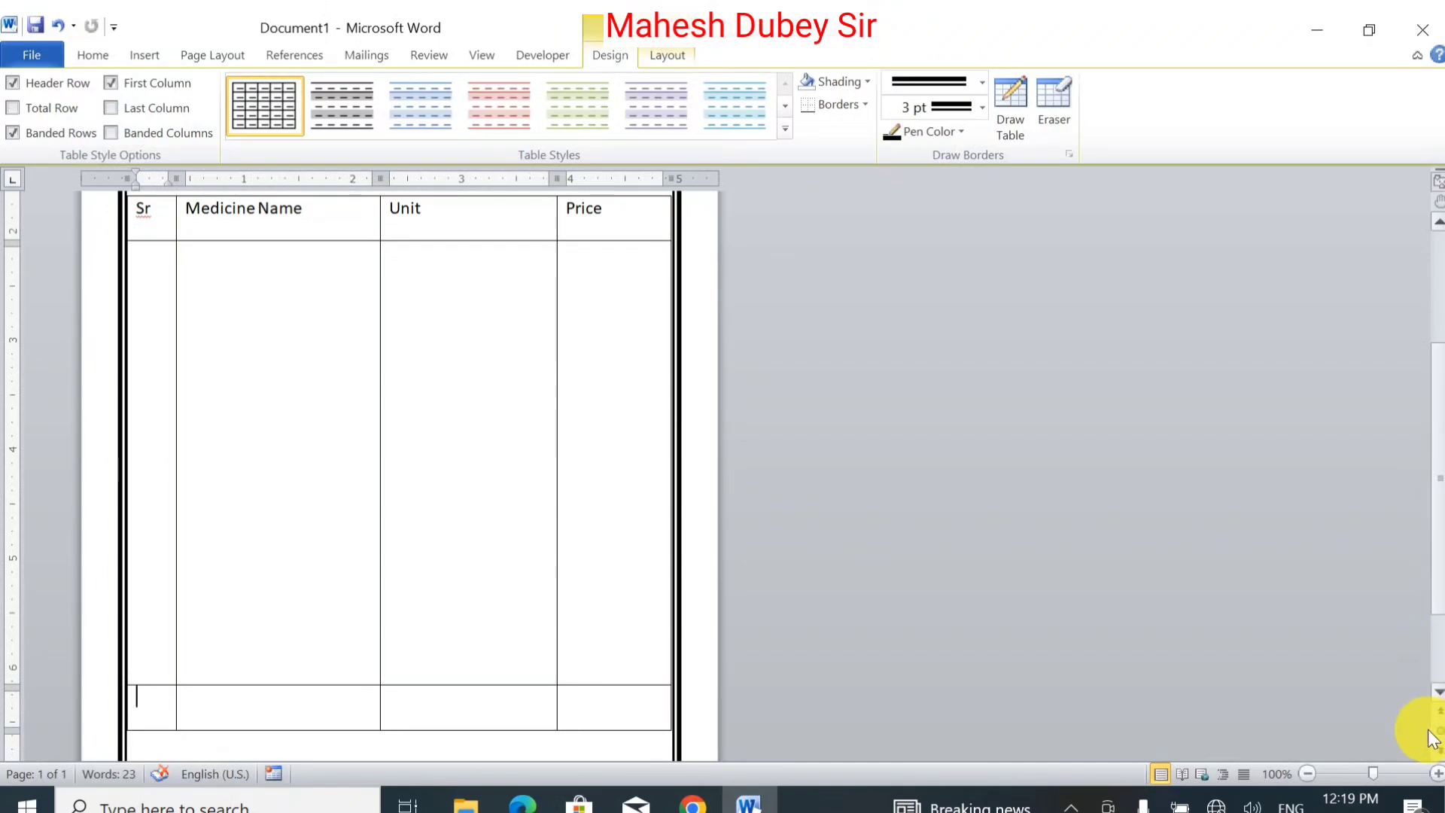
pyautogui.moveTo(1439, 540); pyautogui.dragTo(1442, 617)
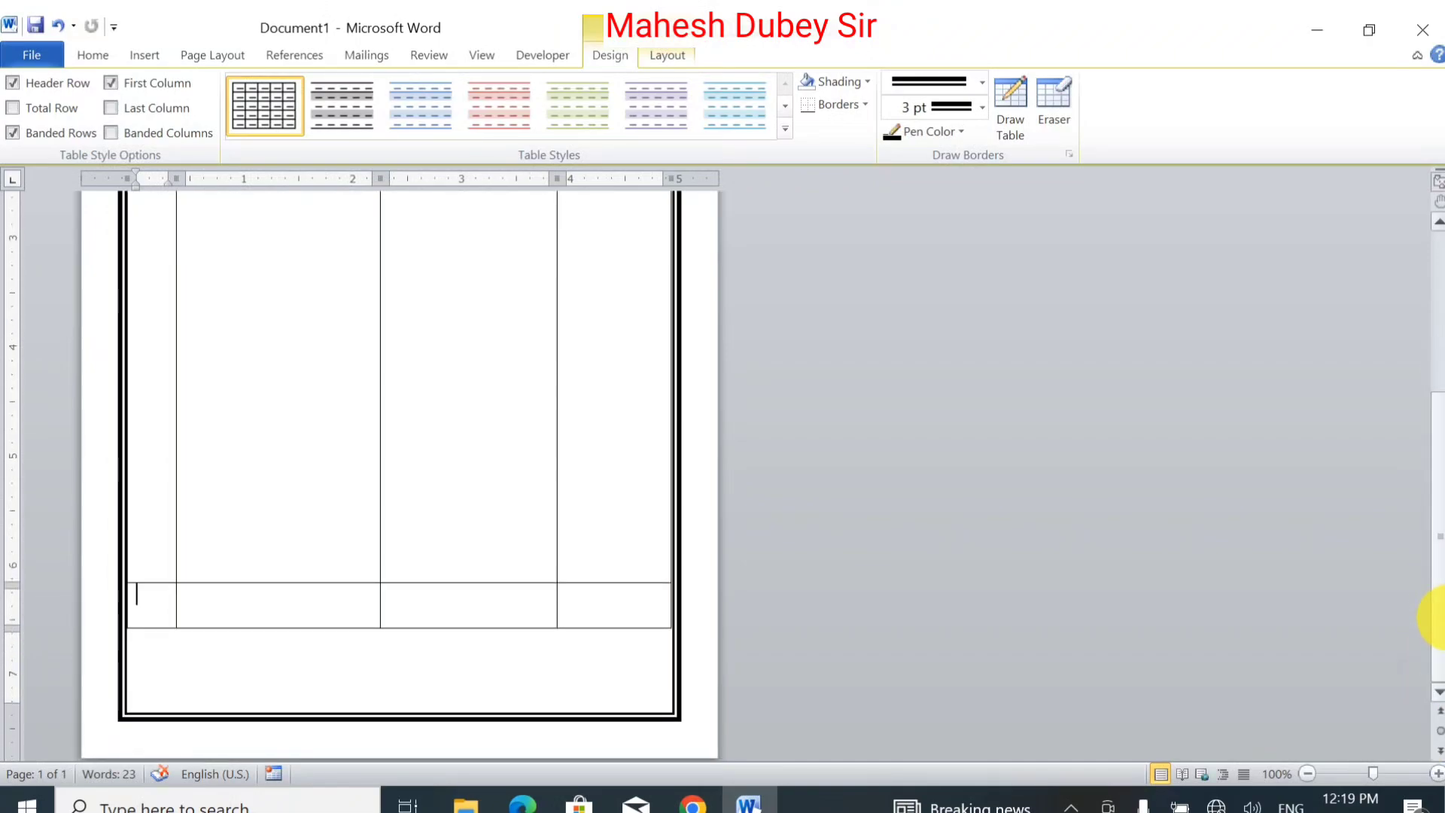
pyautogui.press('Return')
pyautogui.press('Return')
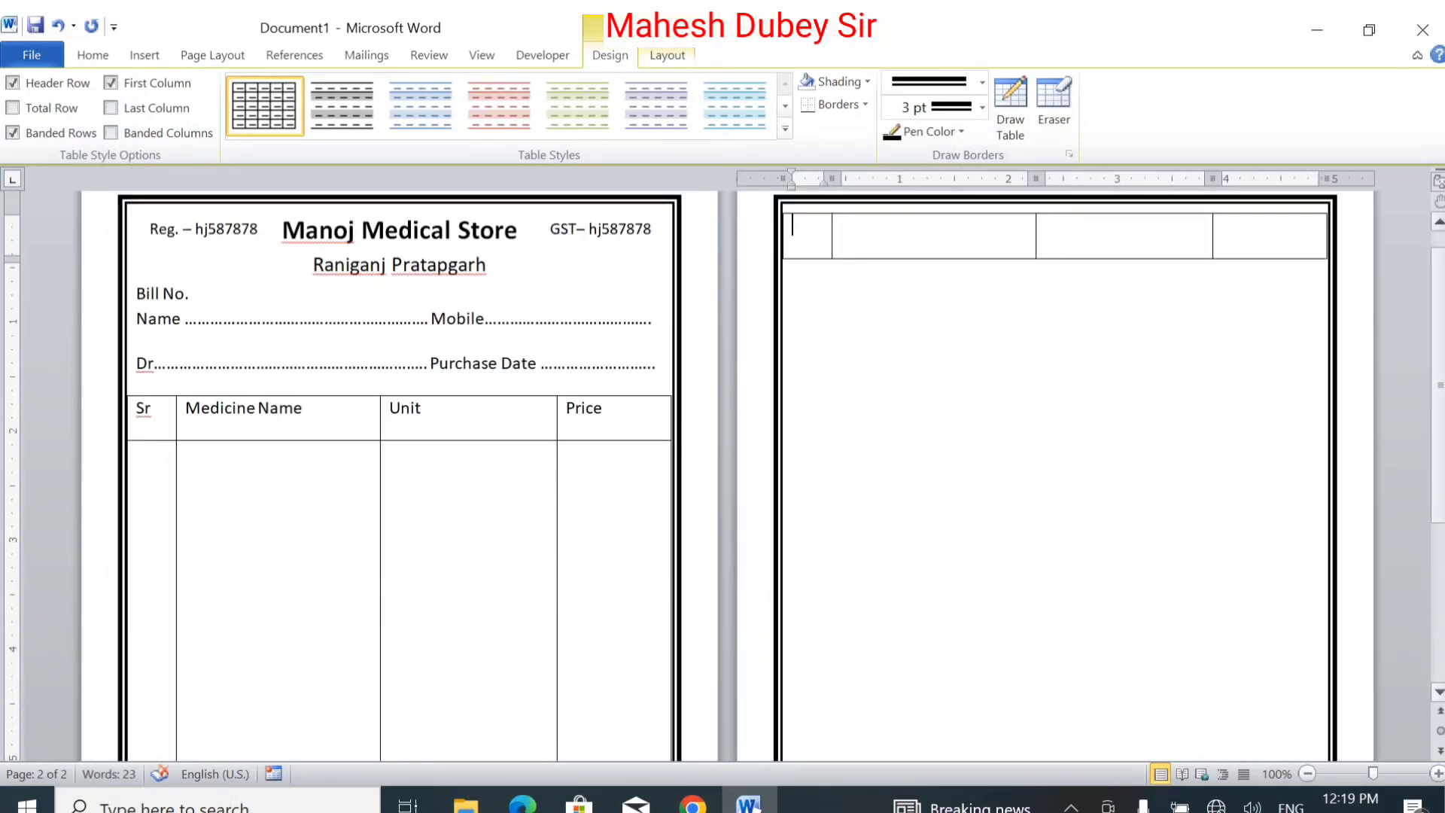
pyautogui.press('BackSpace')
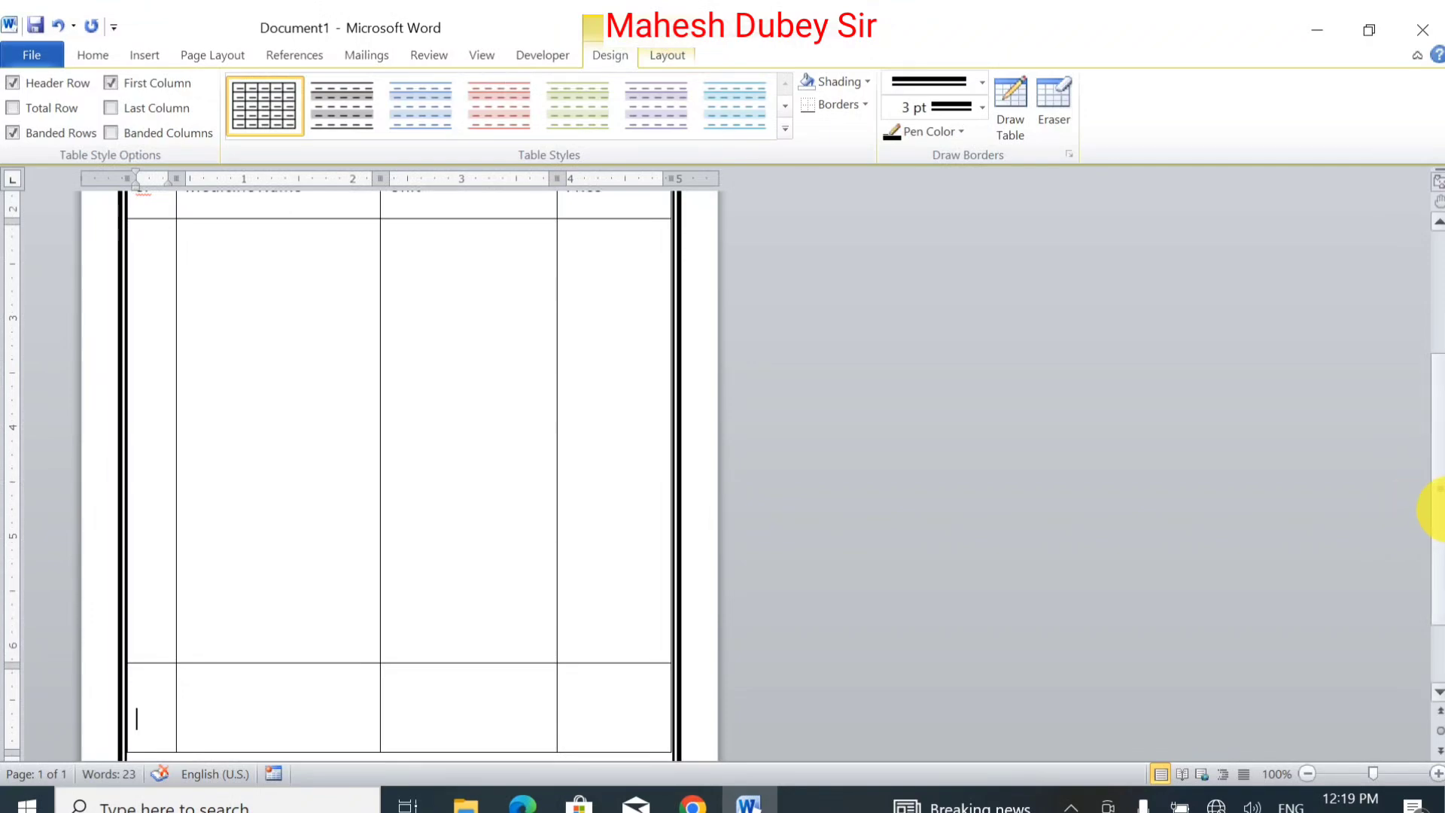
pyautogui.scroll(-2, 1439, 509)
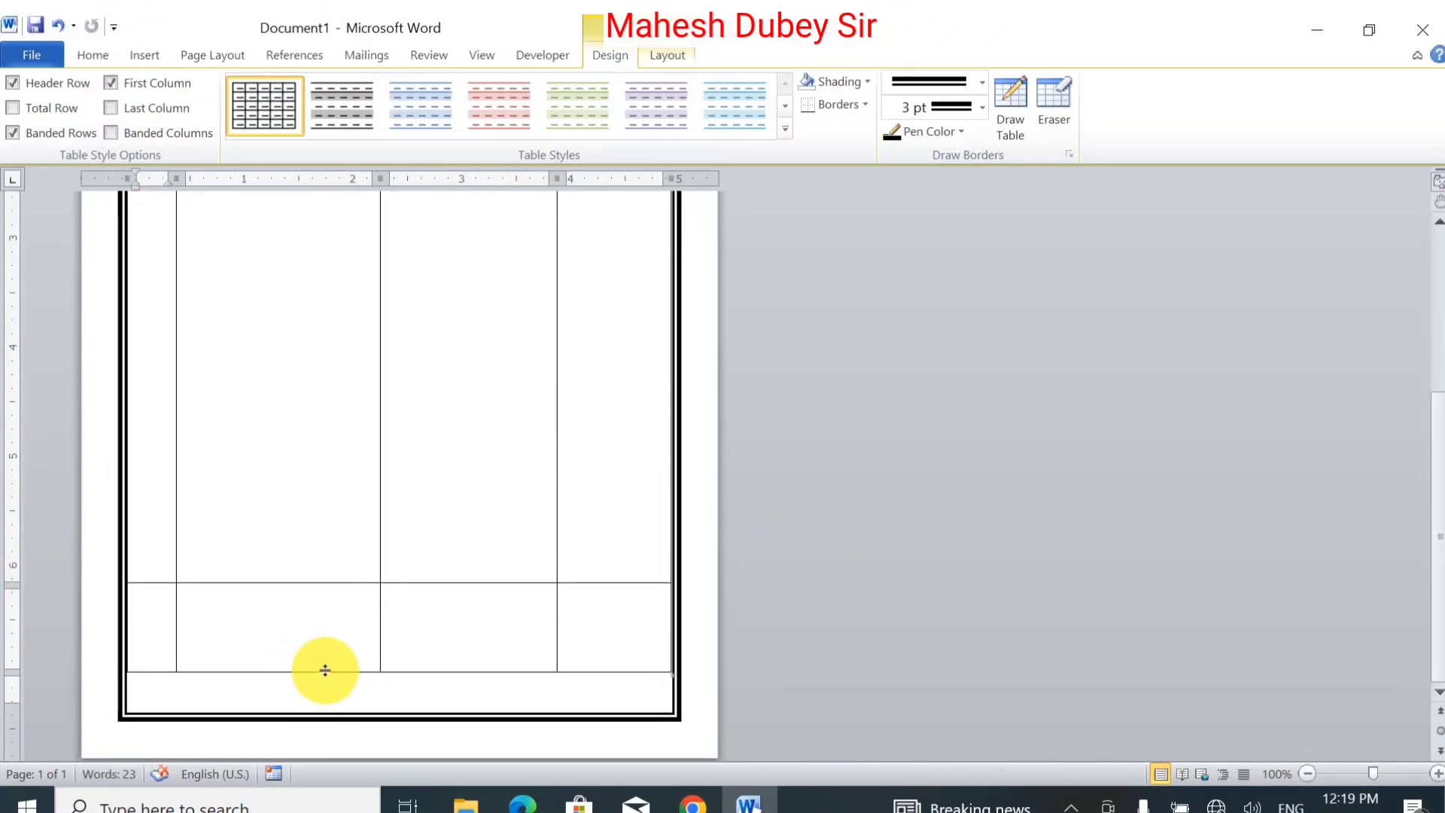
pyautogui.moveTo(324, 670)
pyautogui.mouseDown()
pyautogui.moveTo(329, 712)
pyautogui.moveTo(316, 693)
pyautogui.mouseUp()
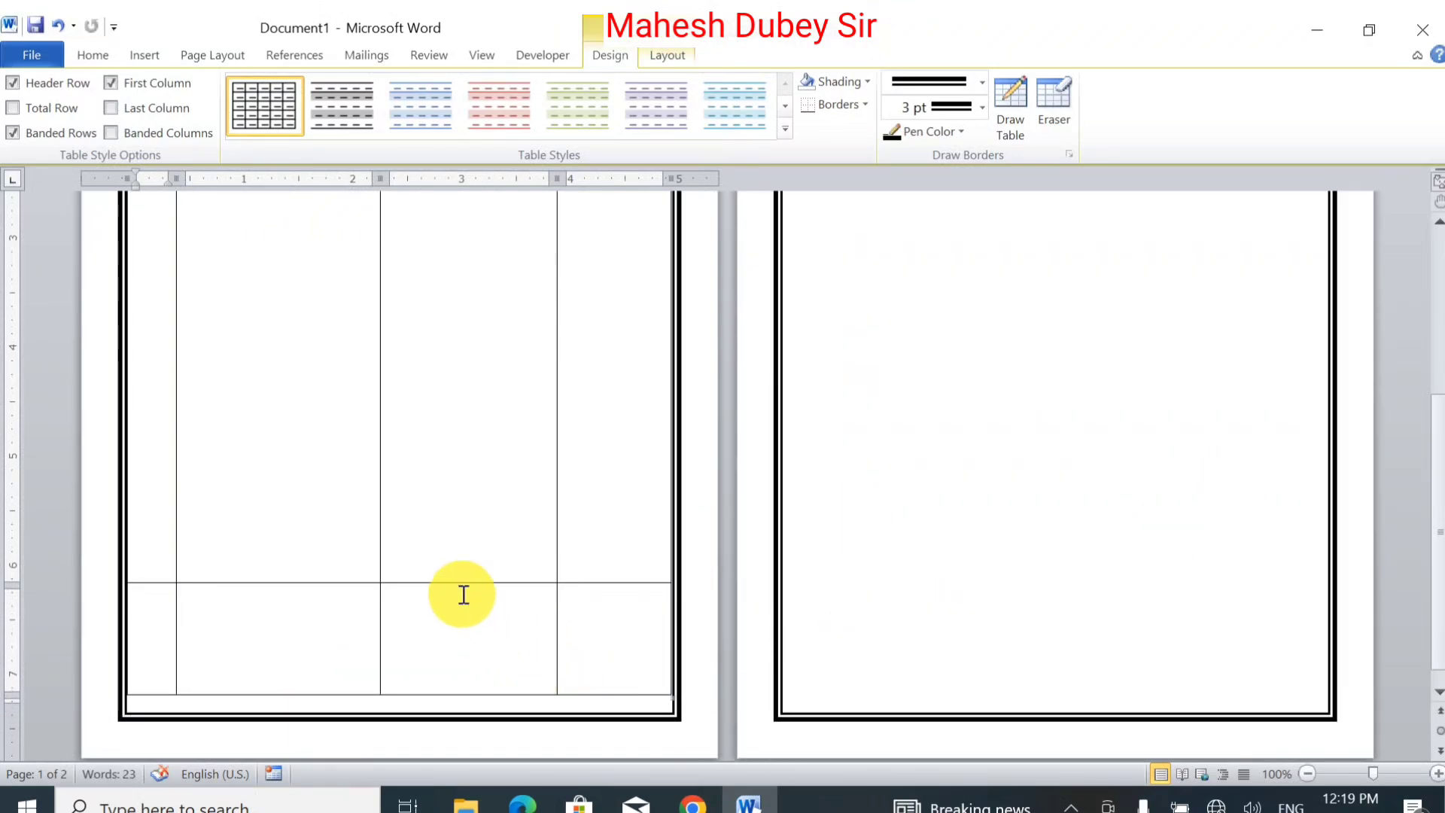
# Try to lower the border above the last table row, and undo that change.
pyautogui.moveTo(449, 584); pyautogui.dragTo(453, 626)
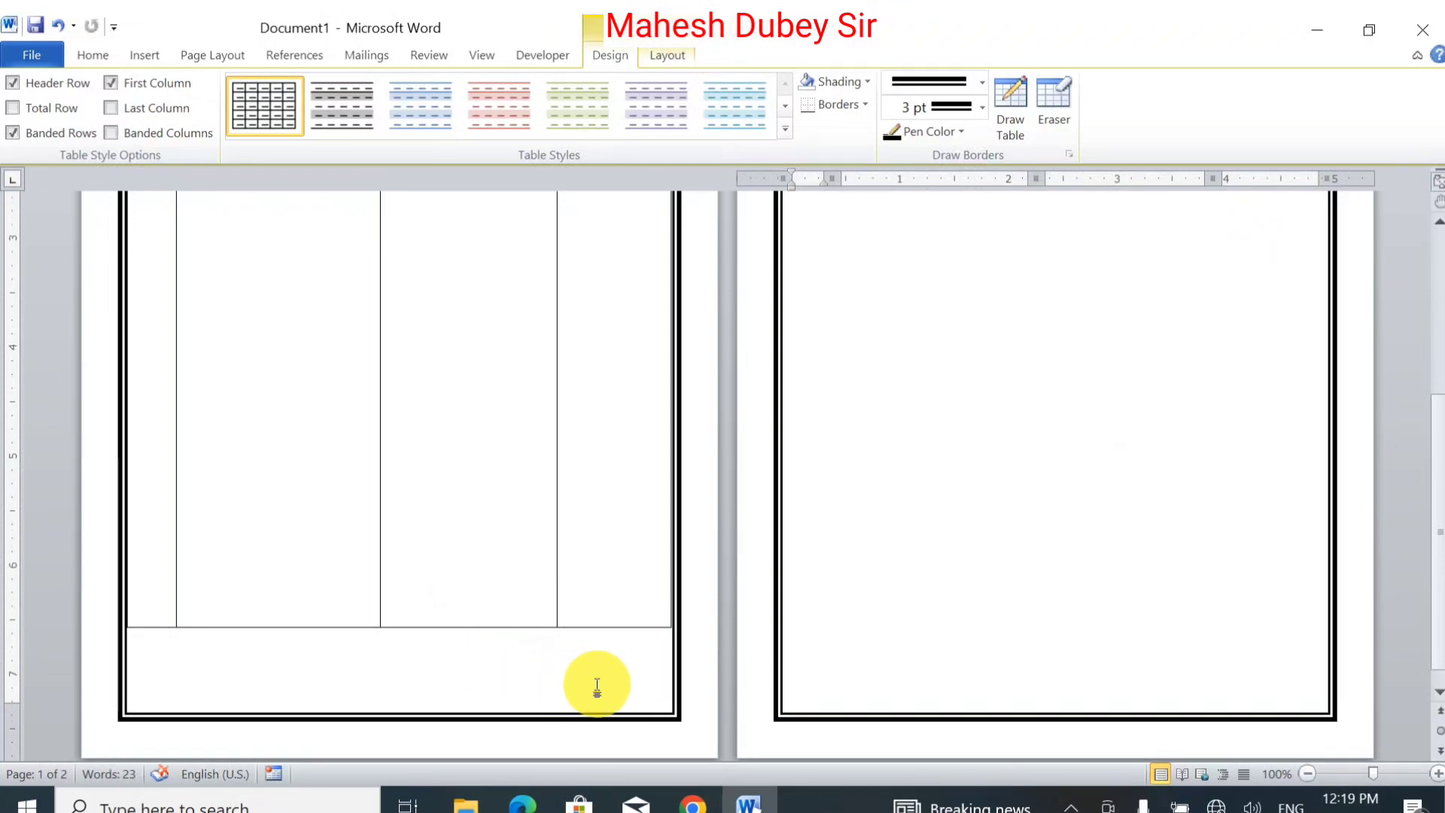
pyautogui.moveTo(1432, 404); pyautogui.dragTo(1410, 145)
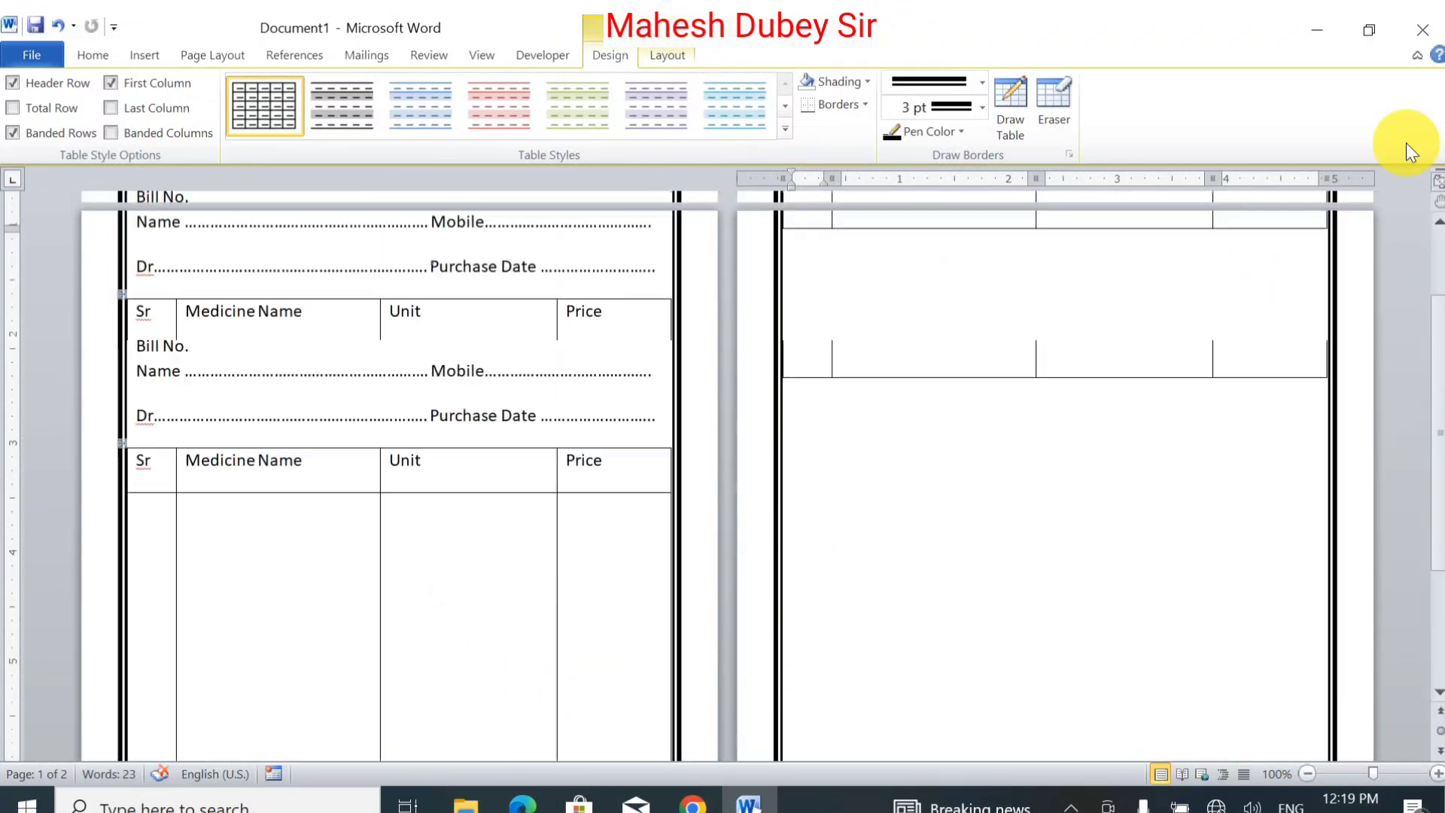
pyautogui.hotkey('ctrl', 'z')
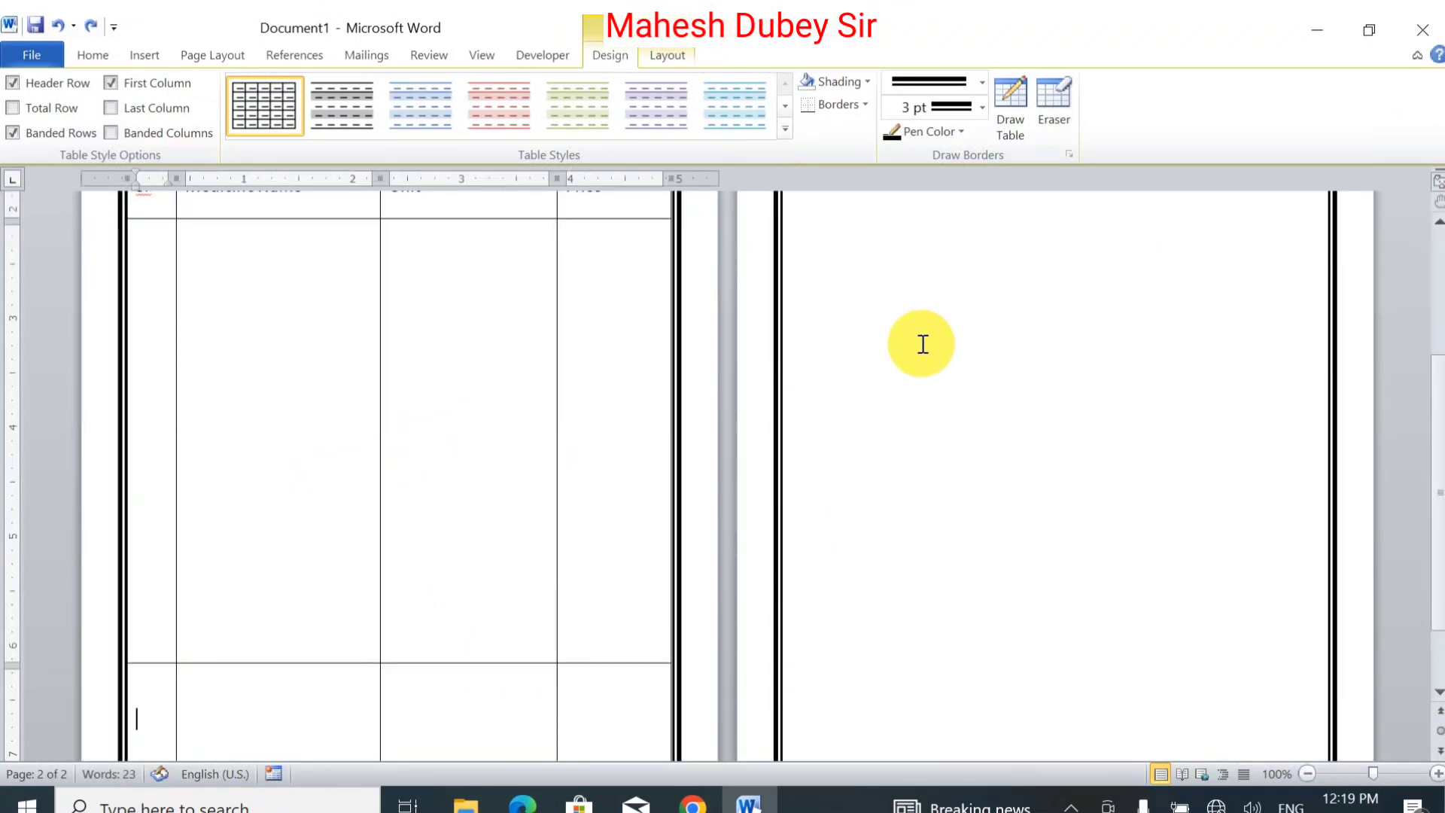
# Reduce the page's bottom margin slightly to bring the empty line on the second page back to the first page.
pyautogui.moveTo(1430, 433); pyautogui.dragTo(1434, 696)
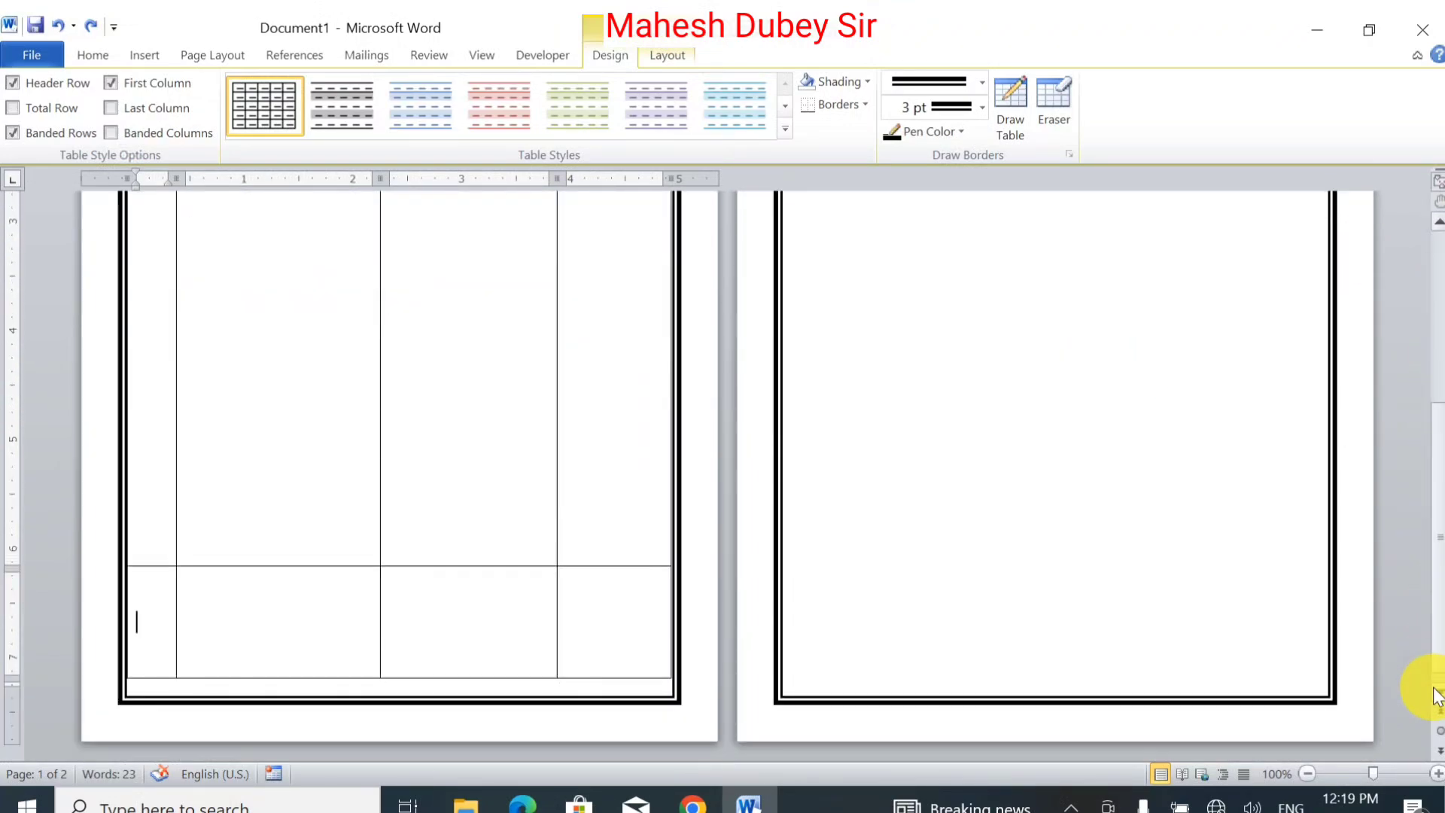
pyautogui.click(572, 685)
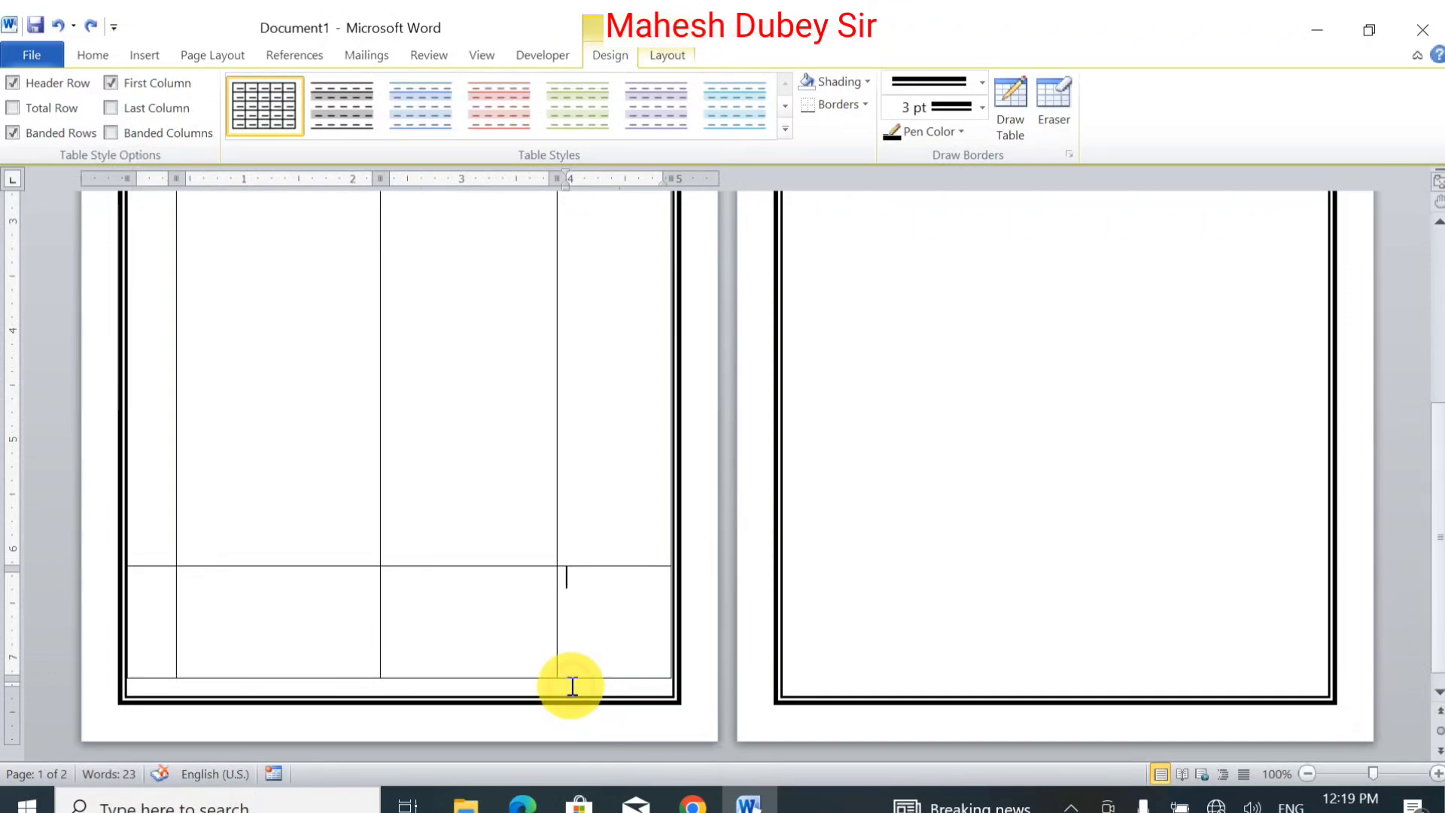
pyautogui.click(873, 669)
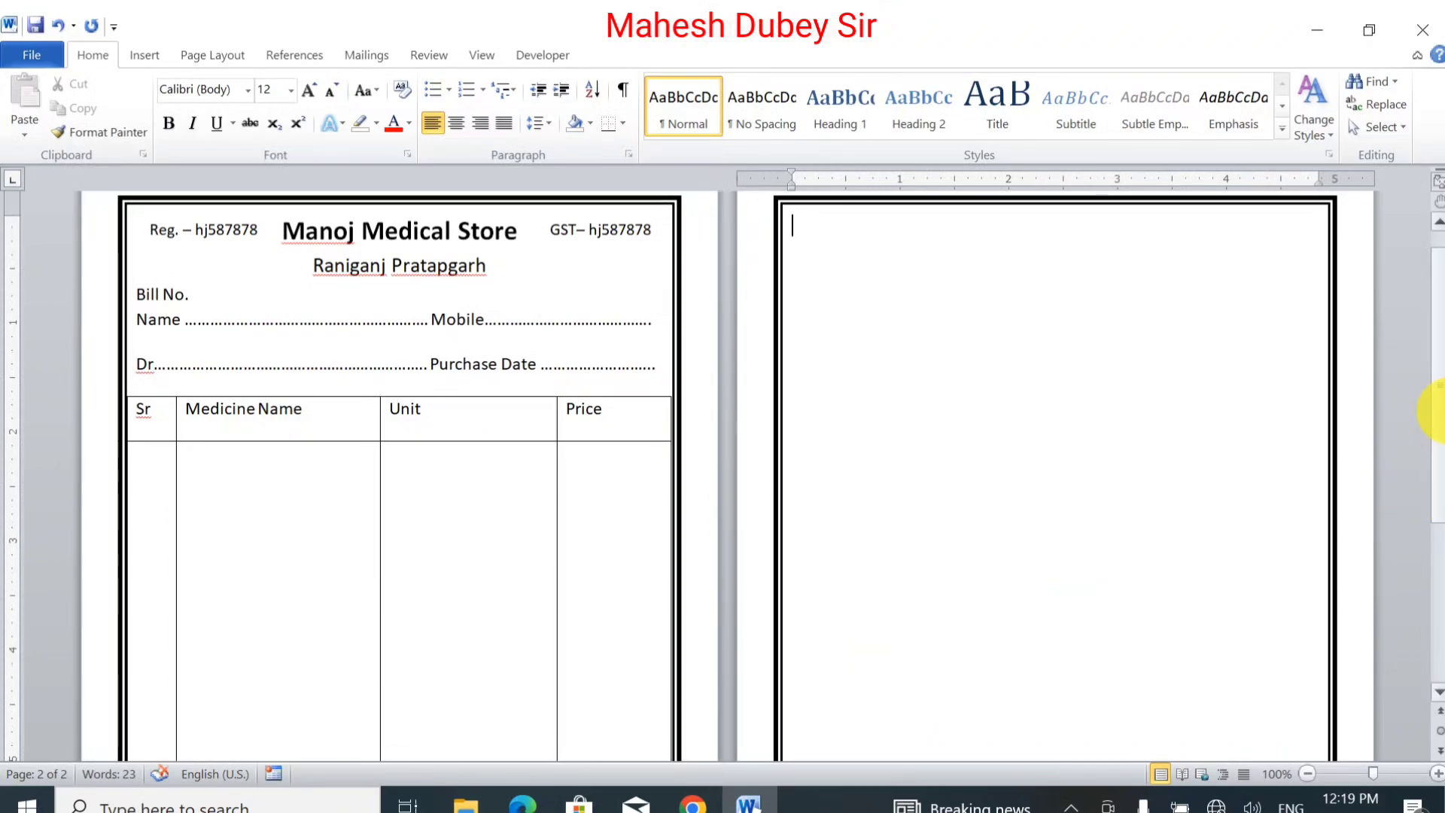
pyautogui.moveTo(1436, 313); pyautogui.dragTo(1433, 597)
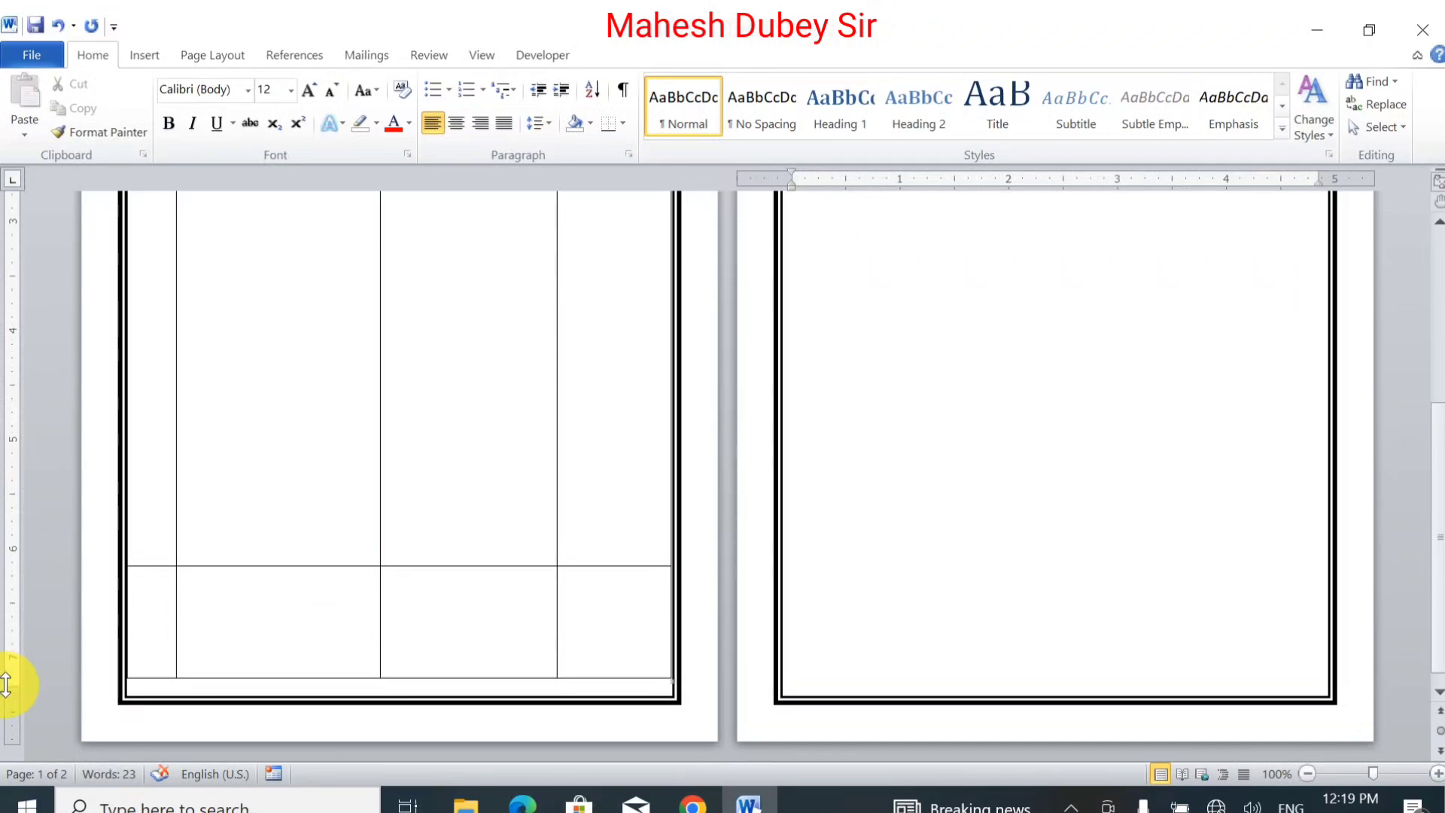
pyautogui.moveTo(6, 684); pyautogui.dragTo(13, 715)
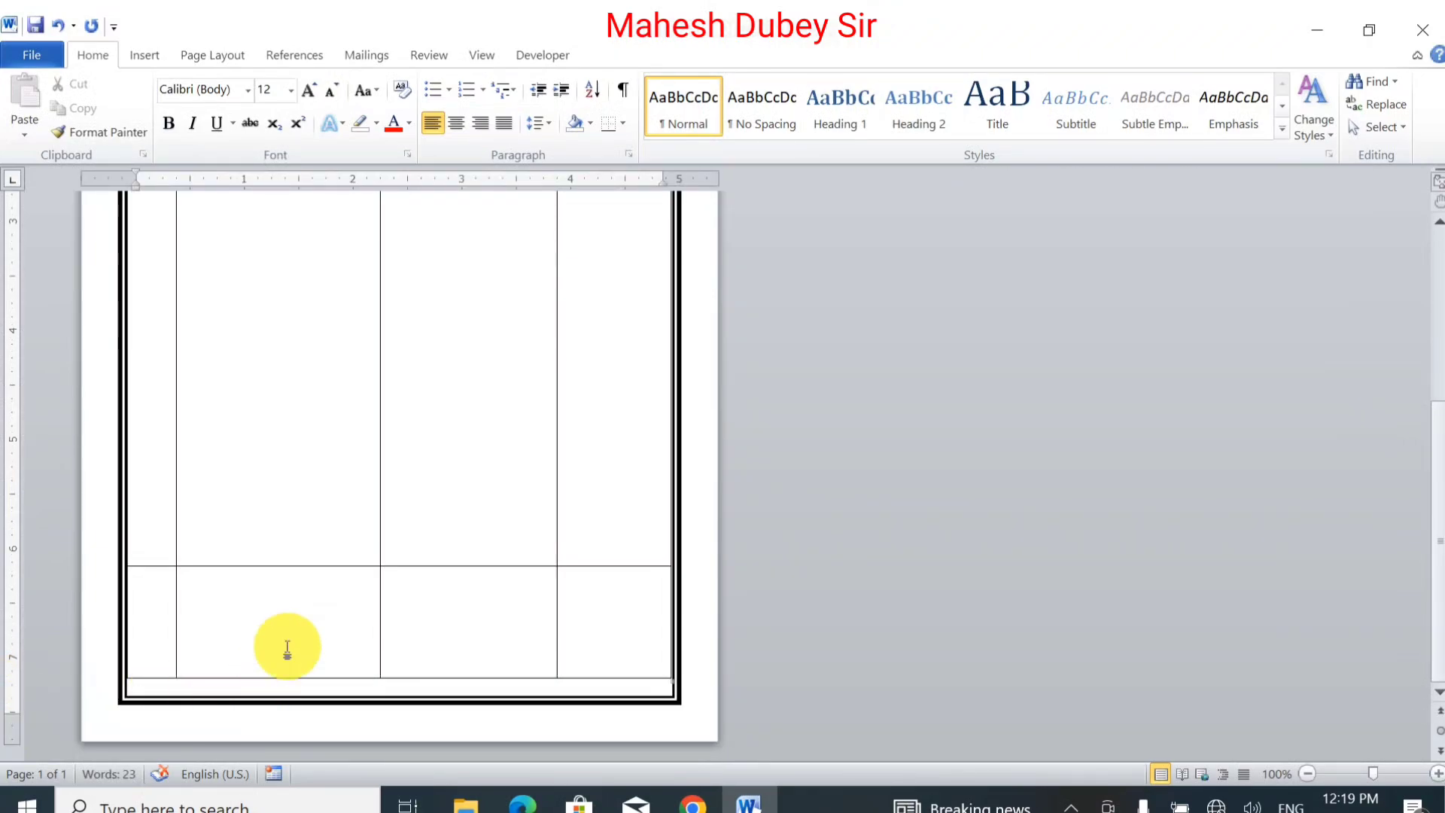
# Merge the first three cells of the last table row, leaving the "Price" column cell separate.
pyautogui.click(322, 613)
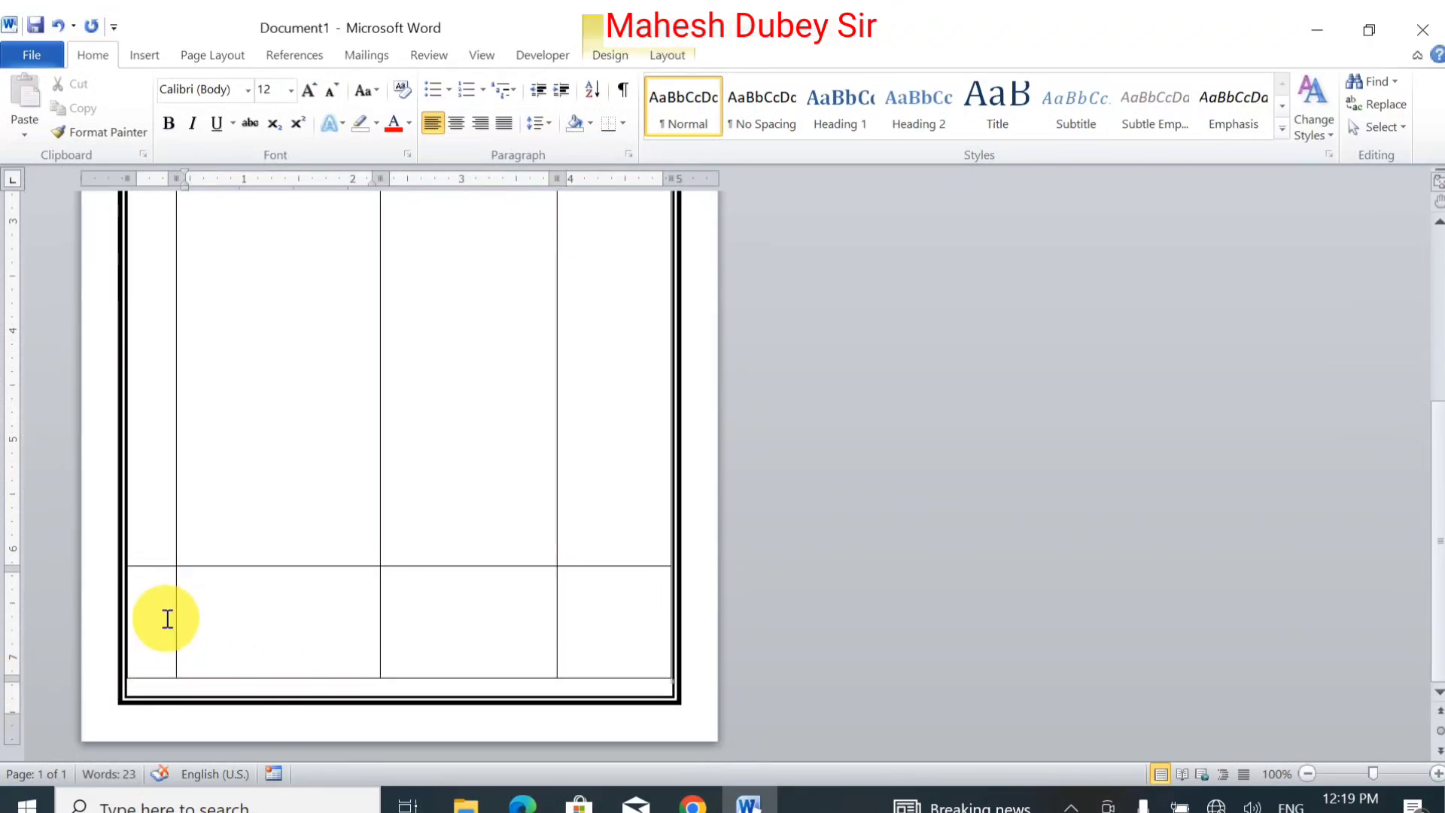
pyautogui.moveTo(168, 612); pyautogui.dragTo(427, 604)
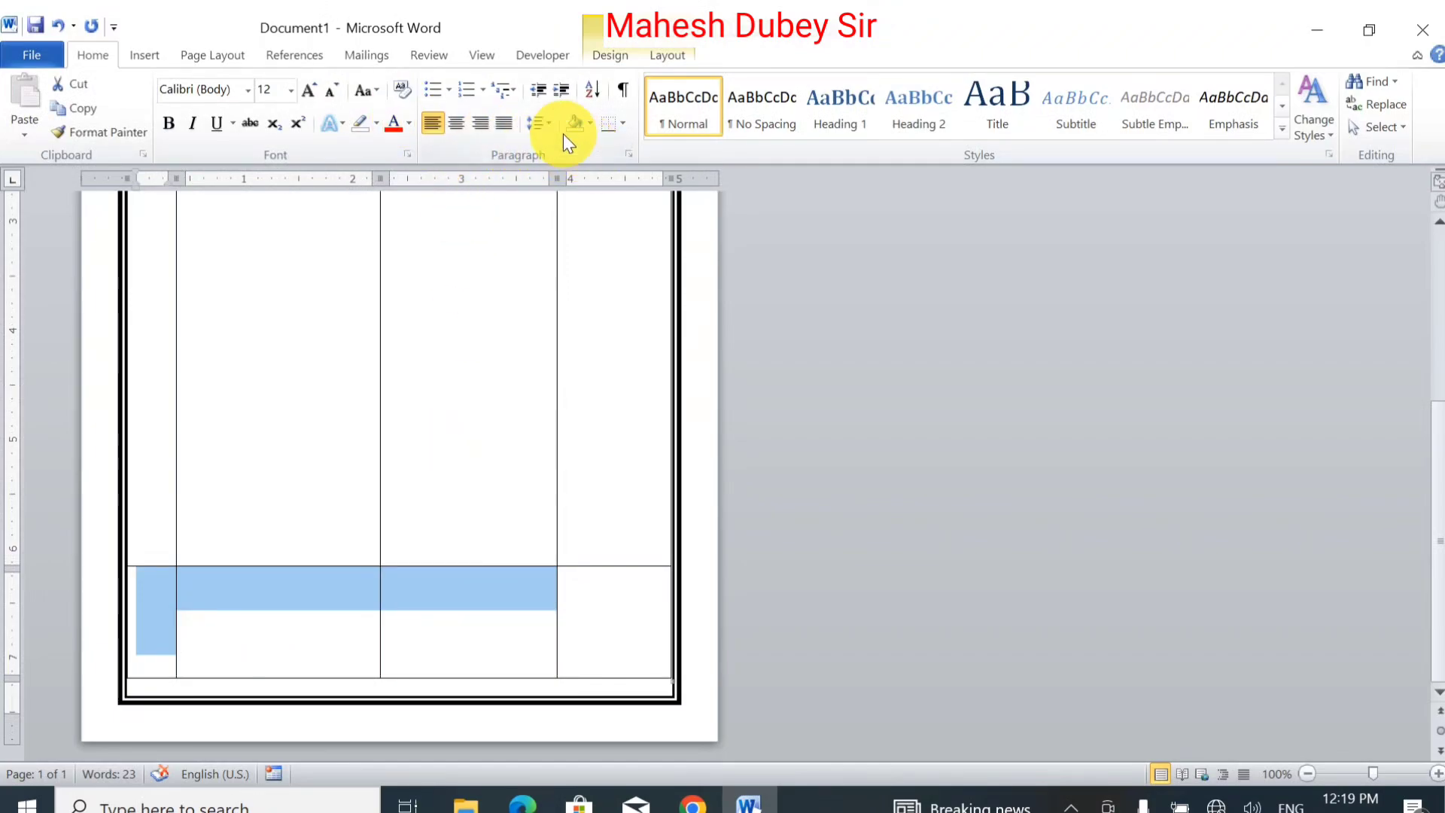
pyautogui.click(668, 55)
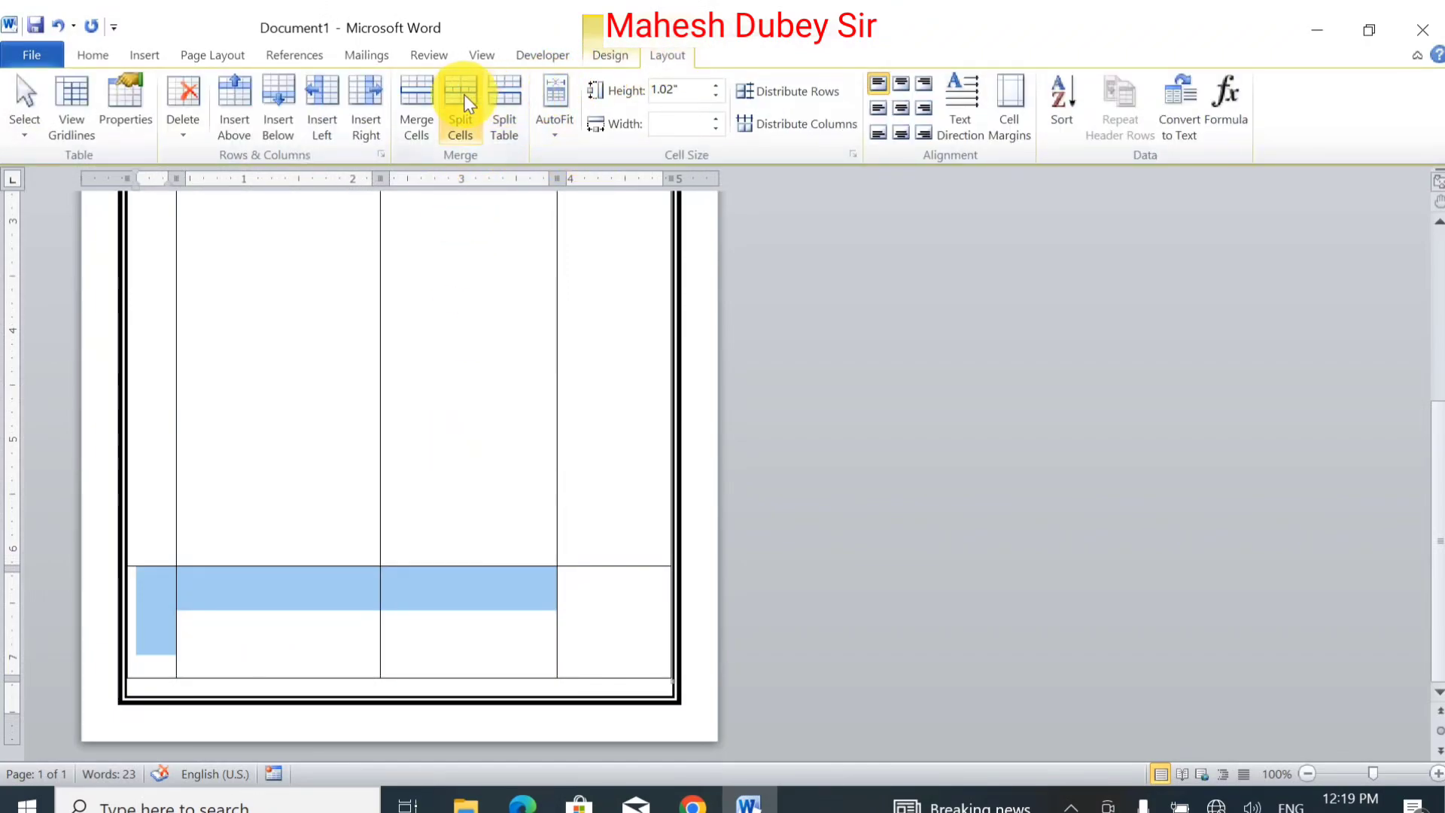
pyautogui.click(421, 93)
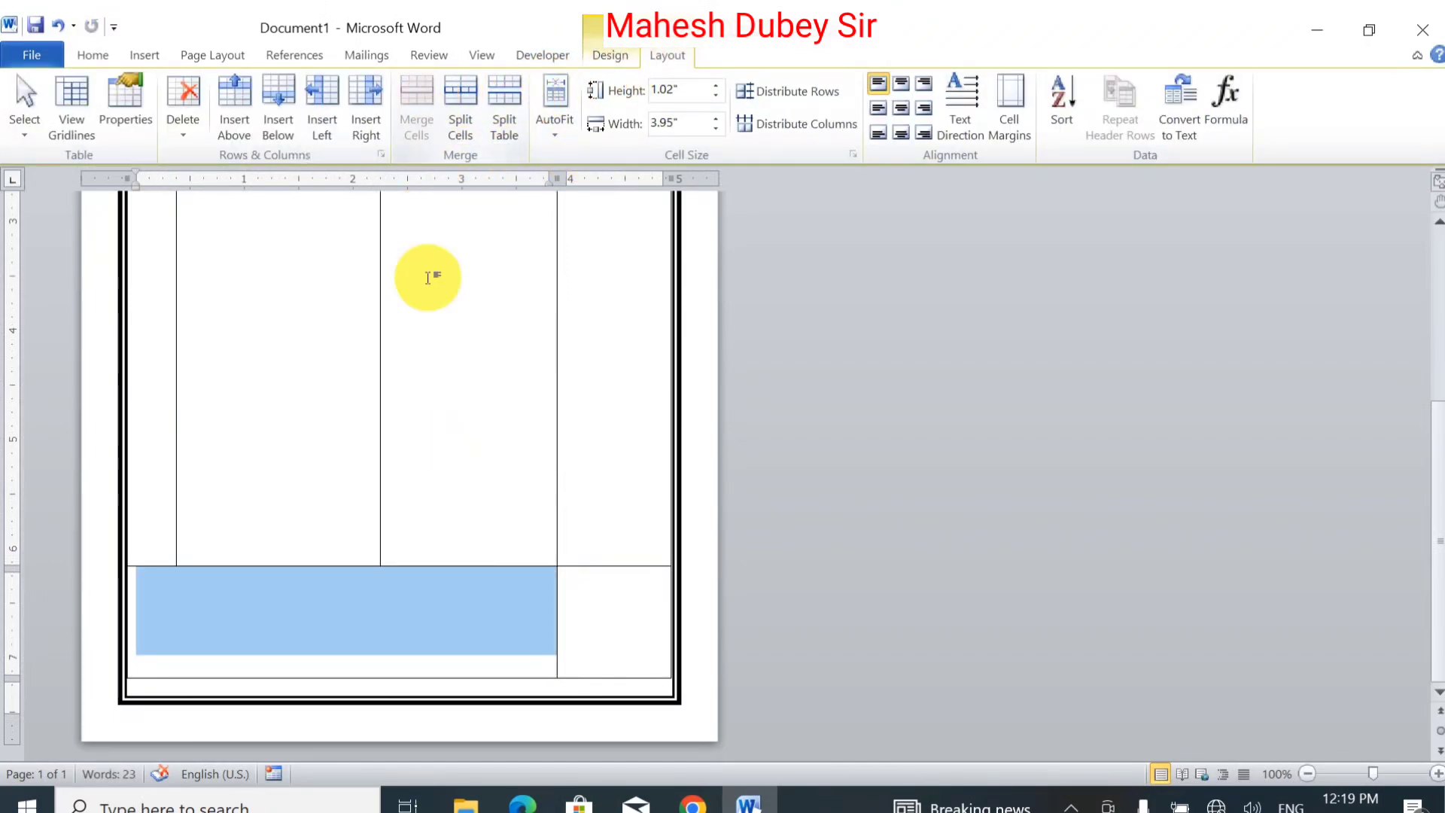
# Enter "Total Amount" on the second line of the merged cell and "Signature" on the line below it.
pyautogui.click(379, 625)
pyautogui.write('Tota')
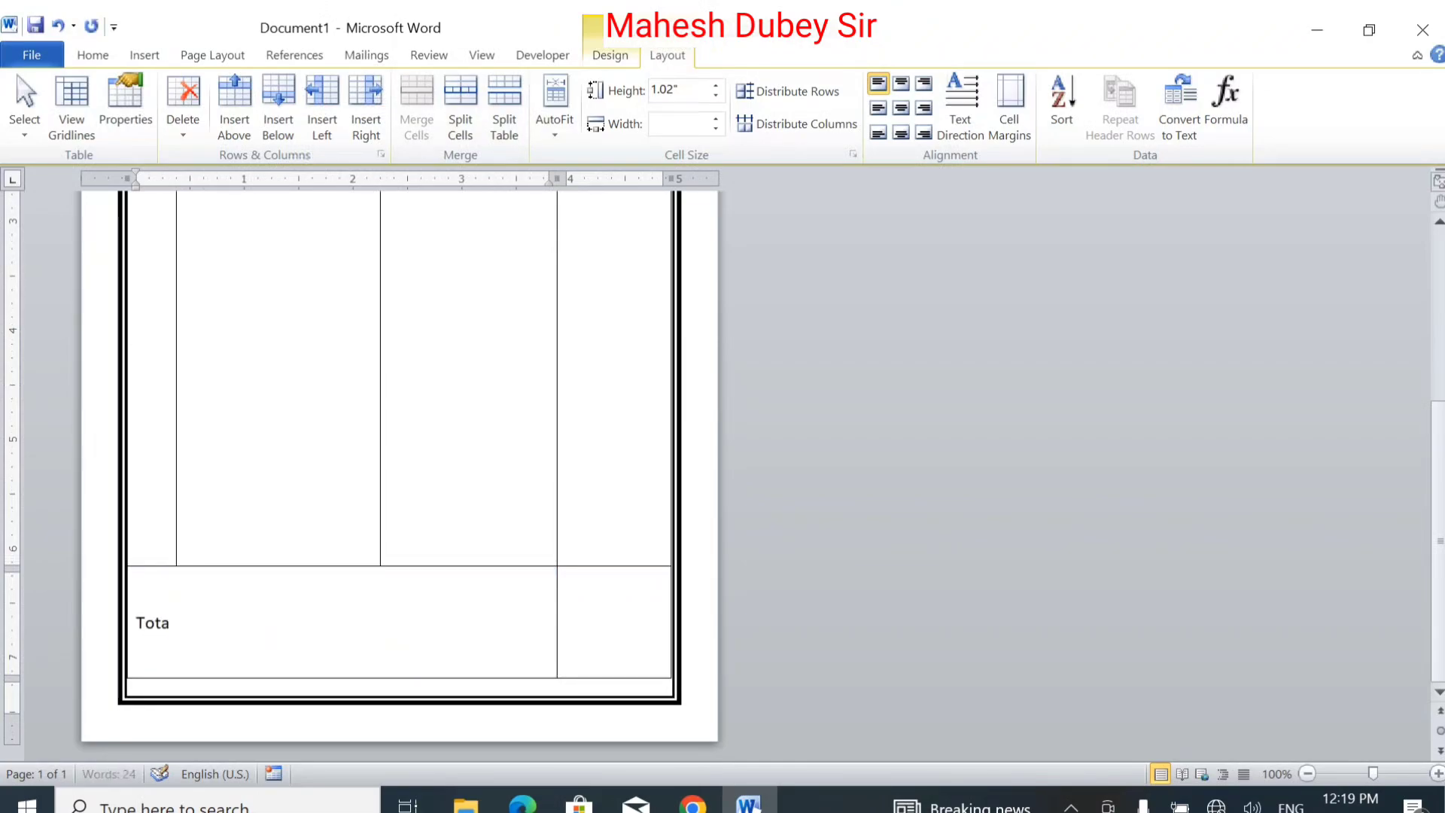
pyautogui.write('l Amount')
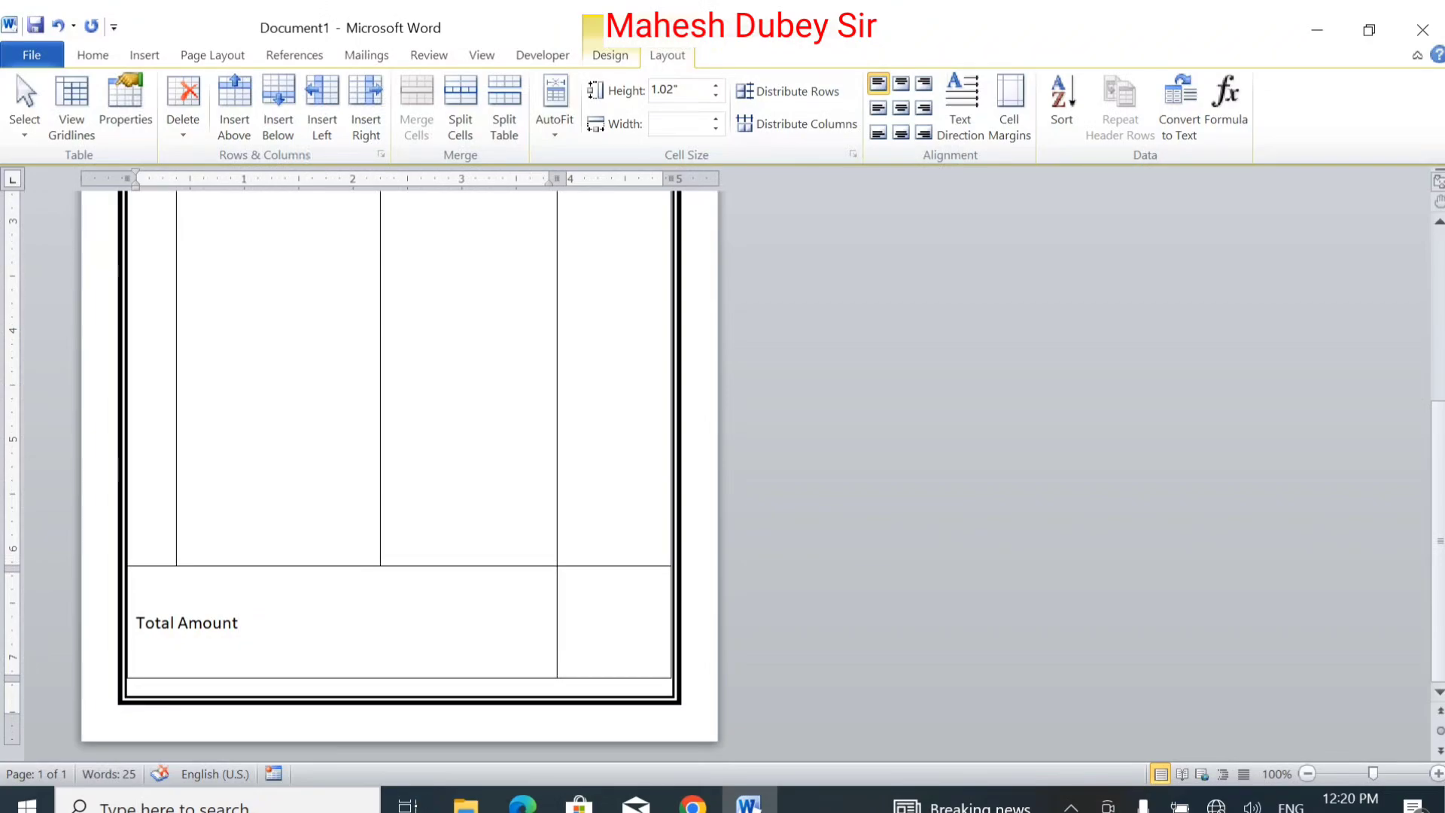
pyautogui.press('Return')
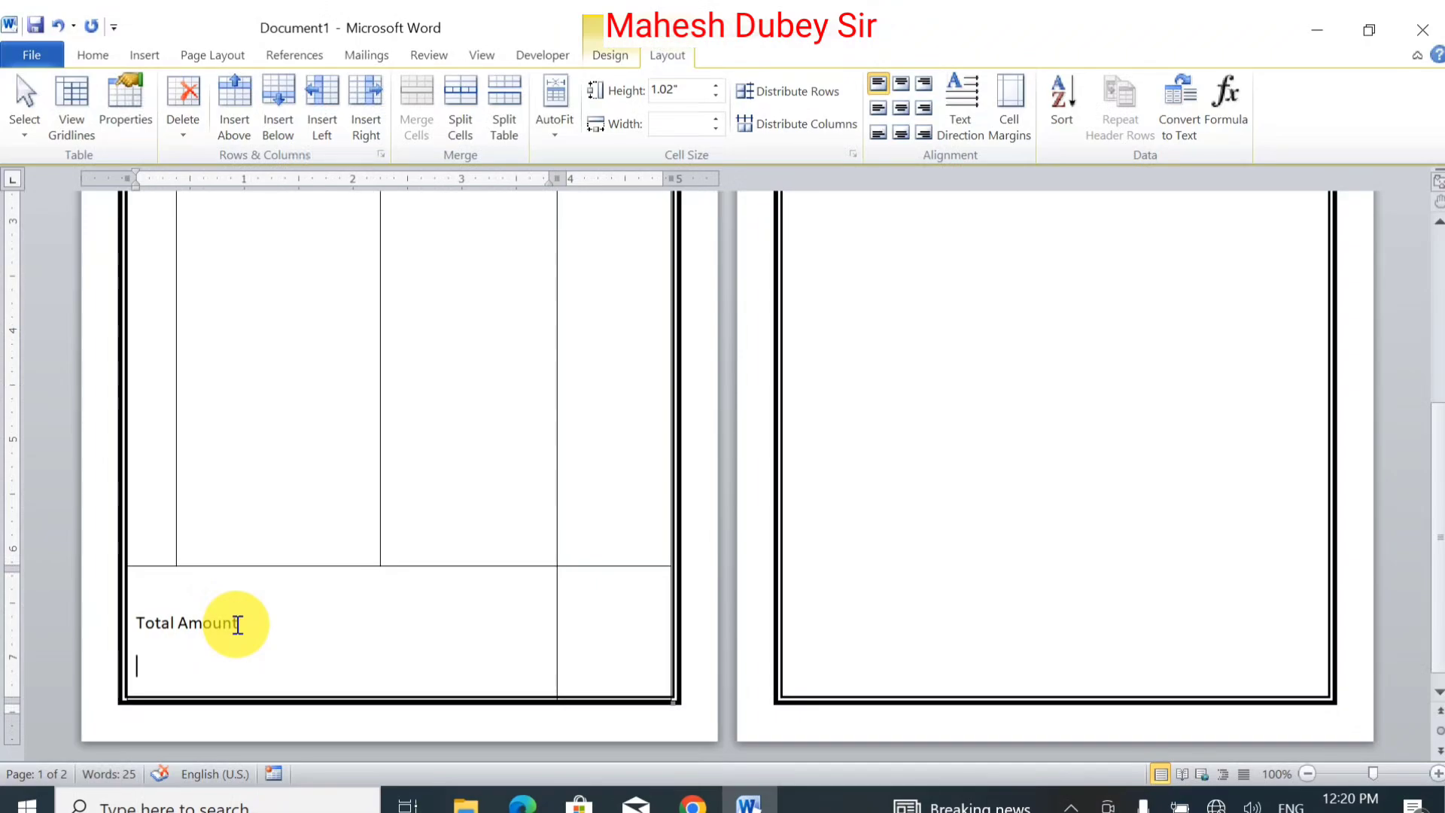
pyautogui.write('Signature')
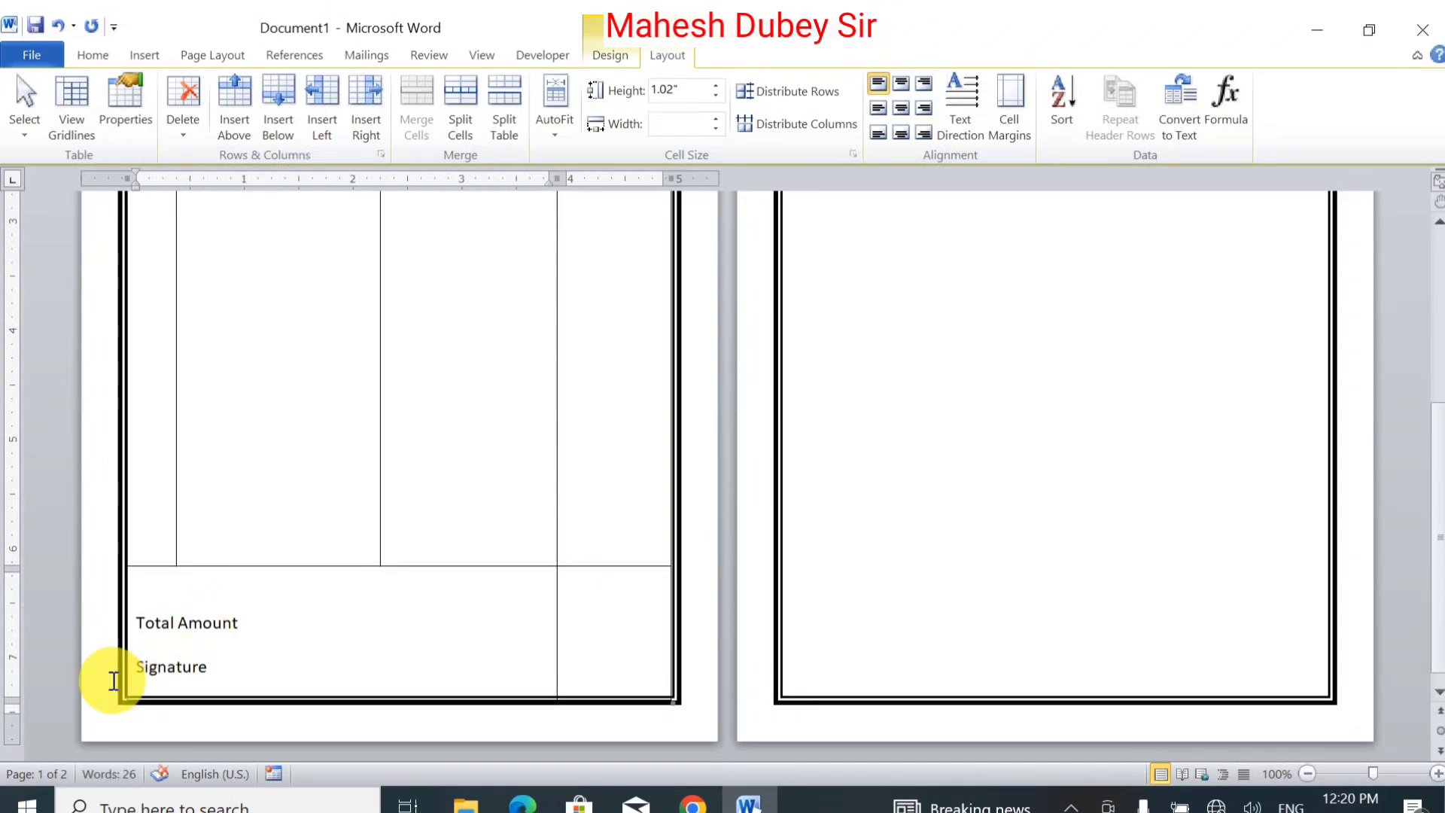
# Move "Total Amount" across to the right side of the merged cell in the last table row.
pyautogui.click(125, 621)
pyautogui.click(213, 622)
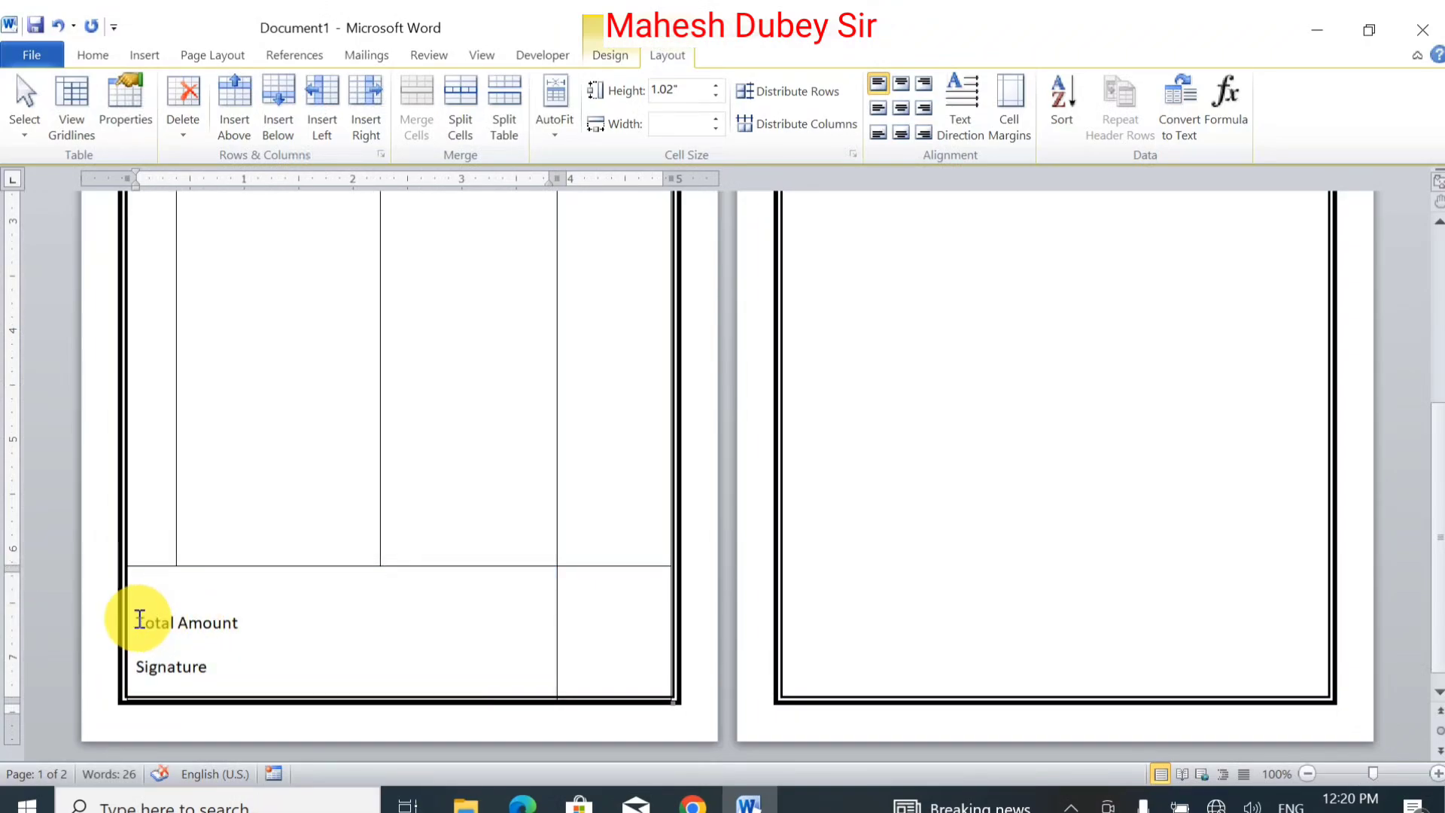
pyautogui.scroll(5, 139, 618)
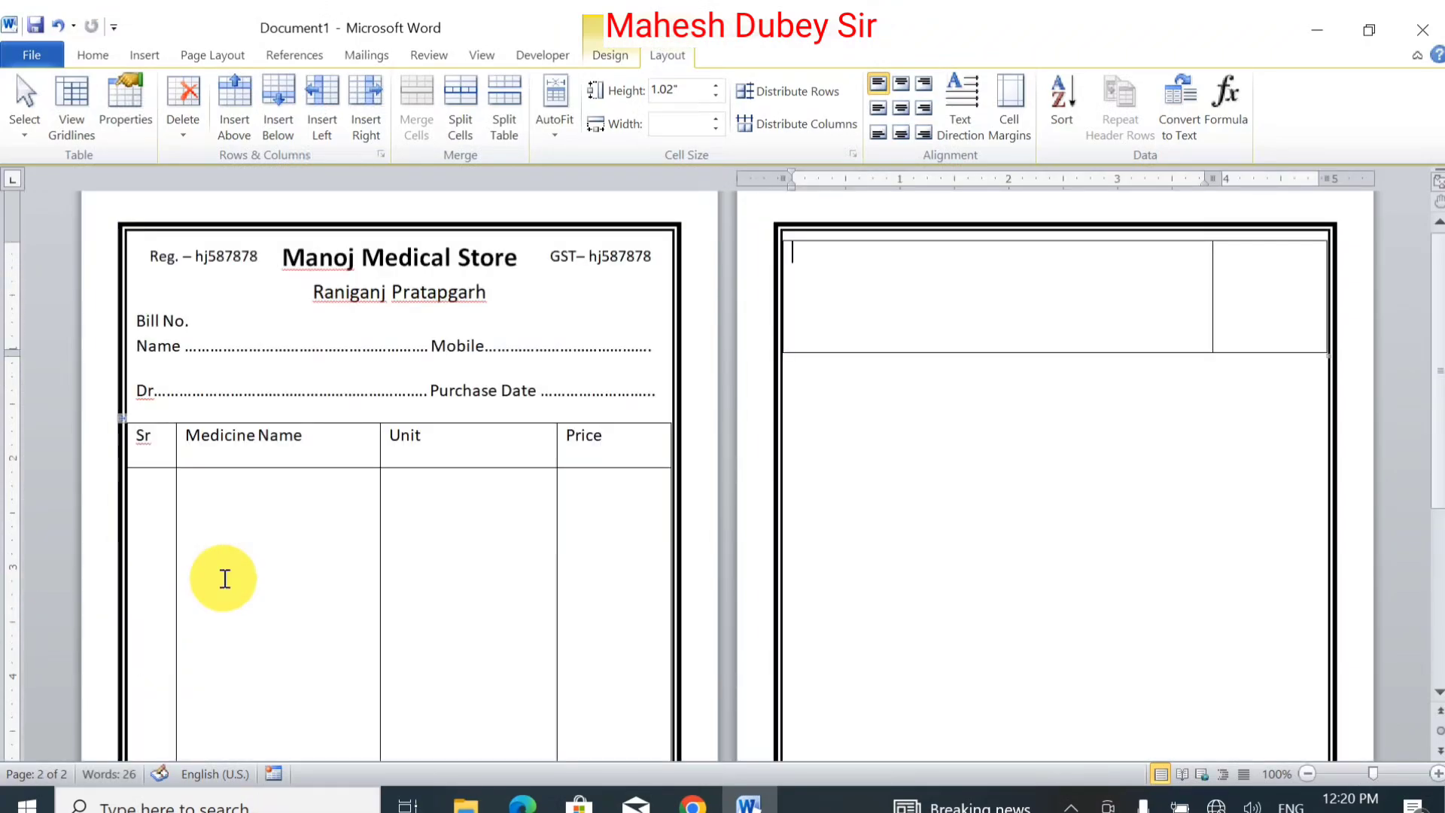
pyautogui.click(1438, 343)
pyautogui.moveTo(1439, 342); pyautogui.dragTo(1422, 580)
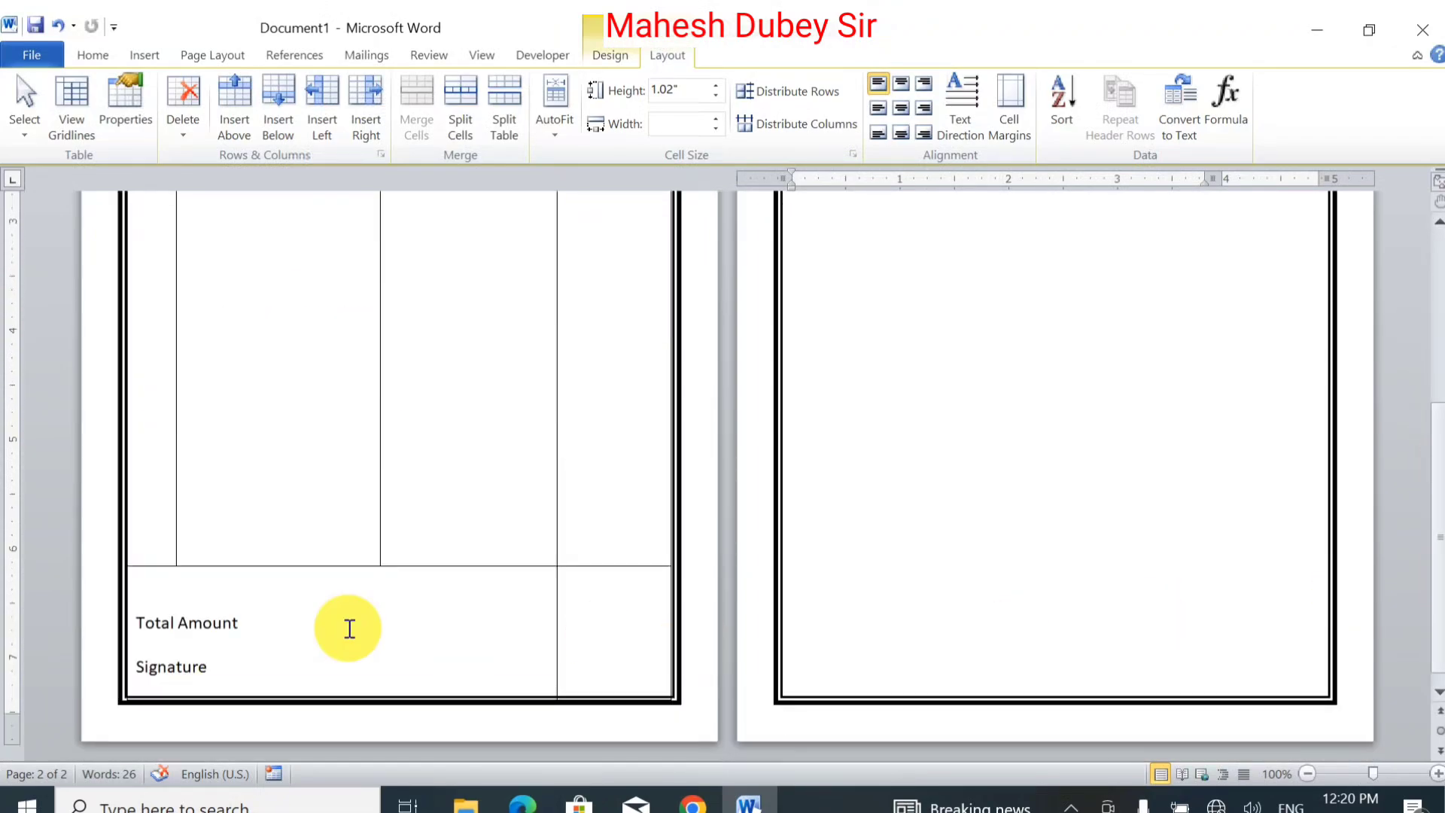
pyautogui.click(144, 622)
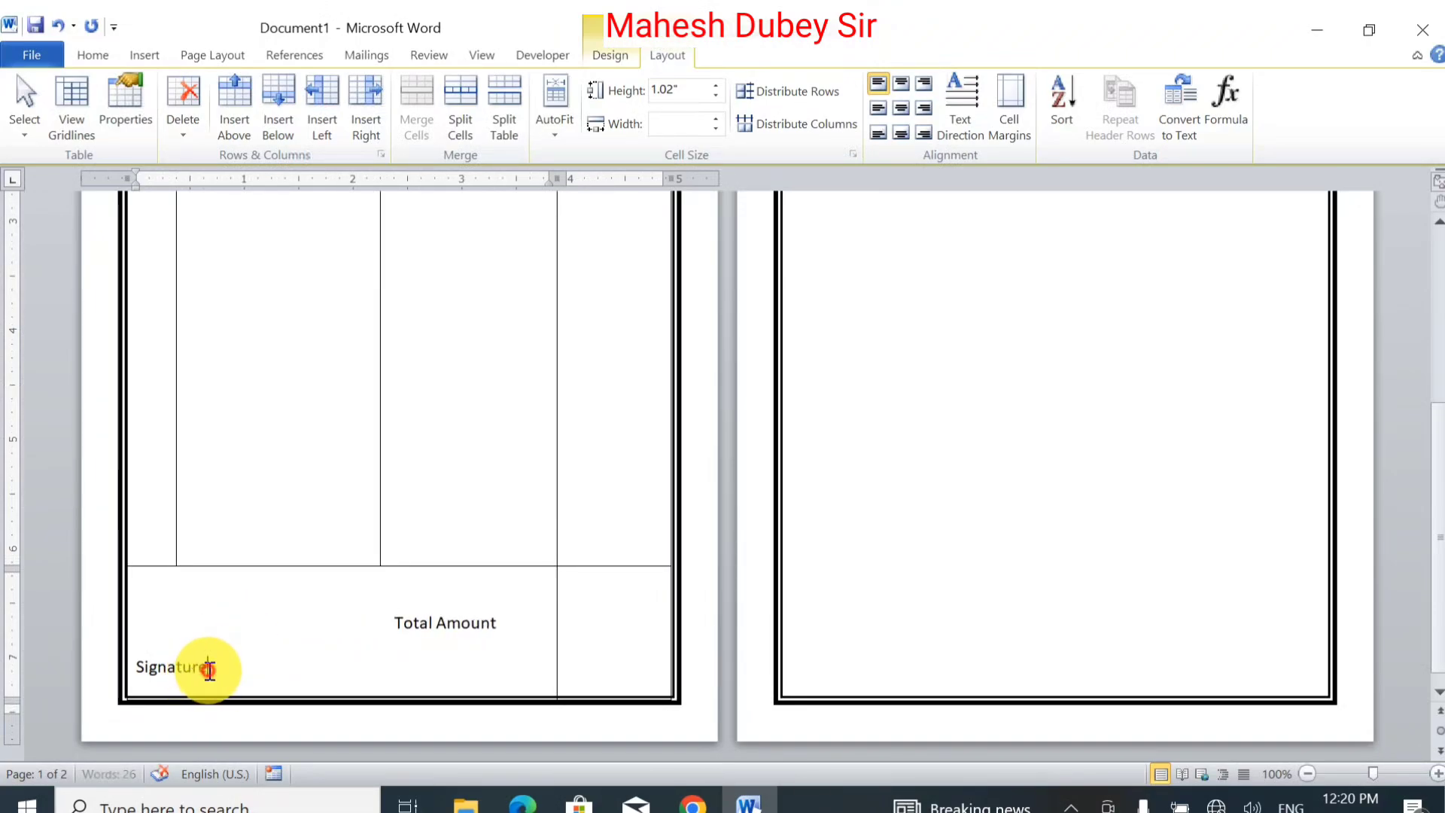
# Delete "Signature" from the line below "Total Amount" and remove the leftover empty line.
pyautogui.moveTo(208, 669); pyautogui.dragTo(139, 667)
pyautogui.press('BackSpace')
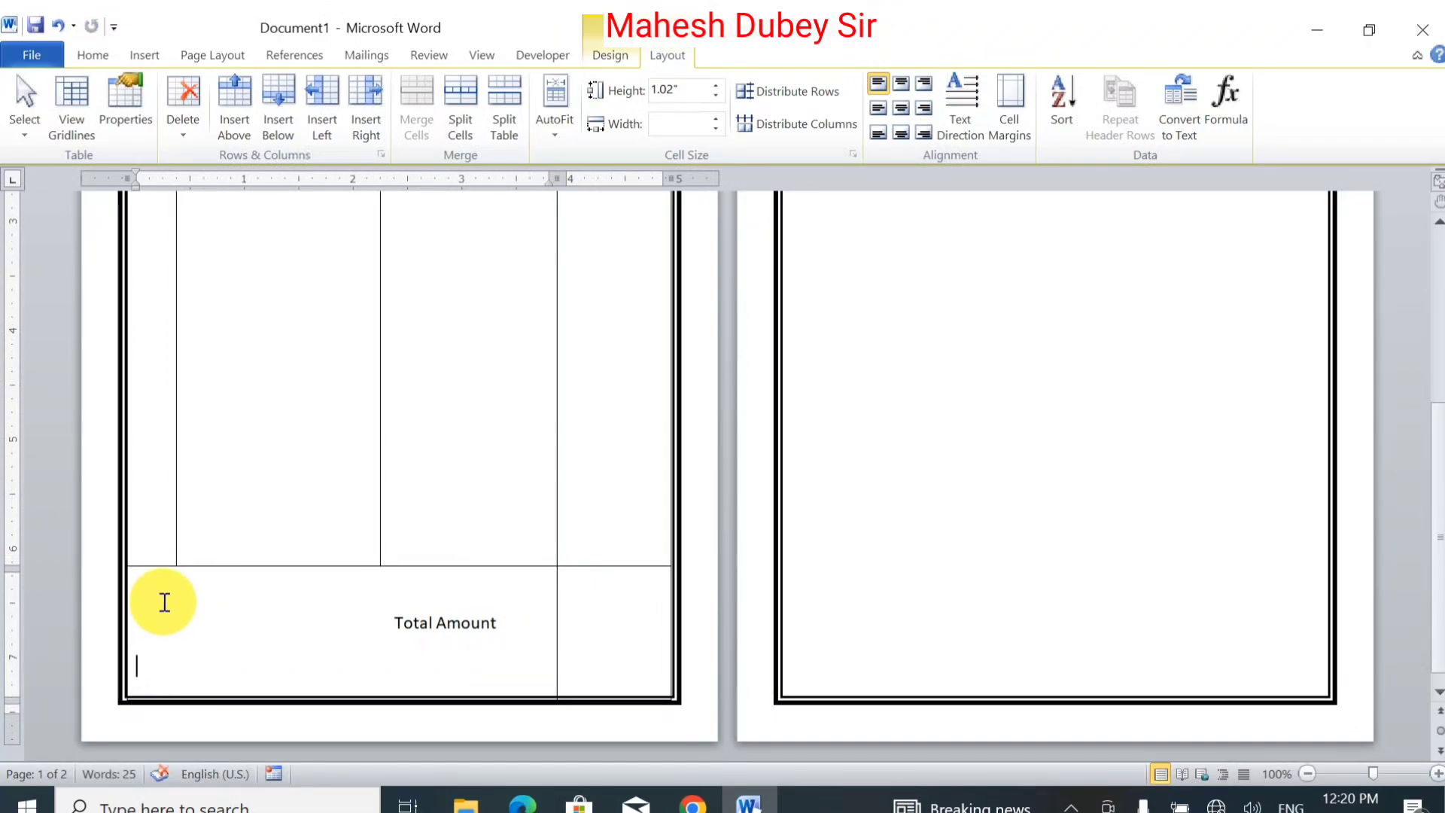
pyautogui.click(168, 632)
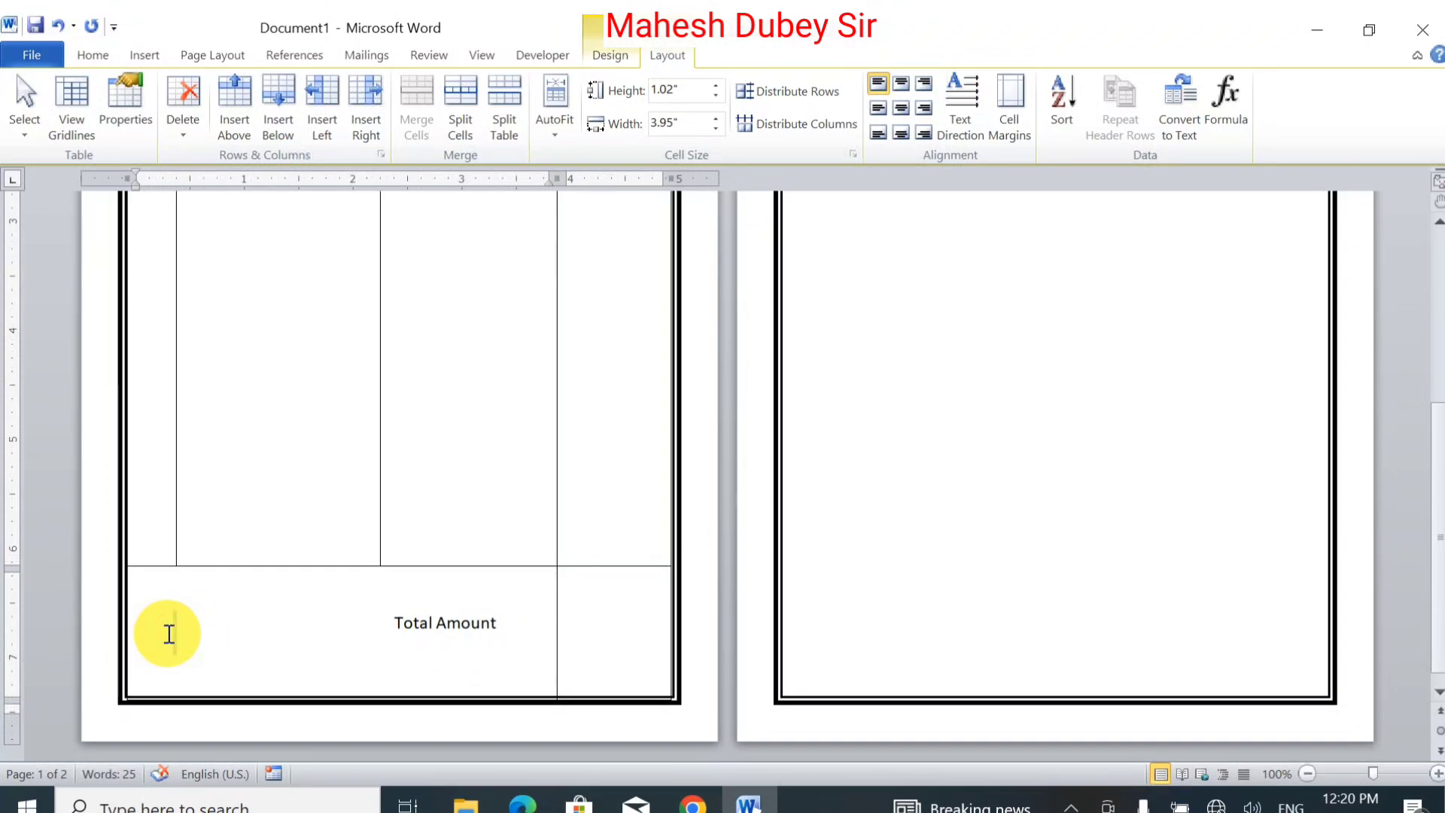
pyautogui.press('BackSpace')
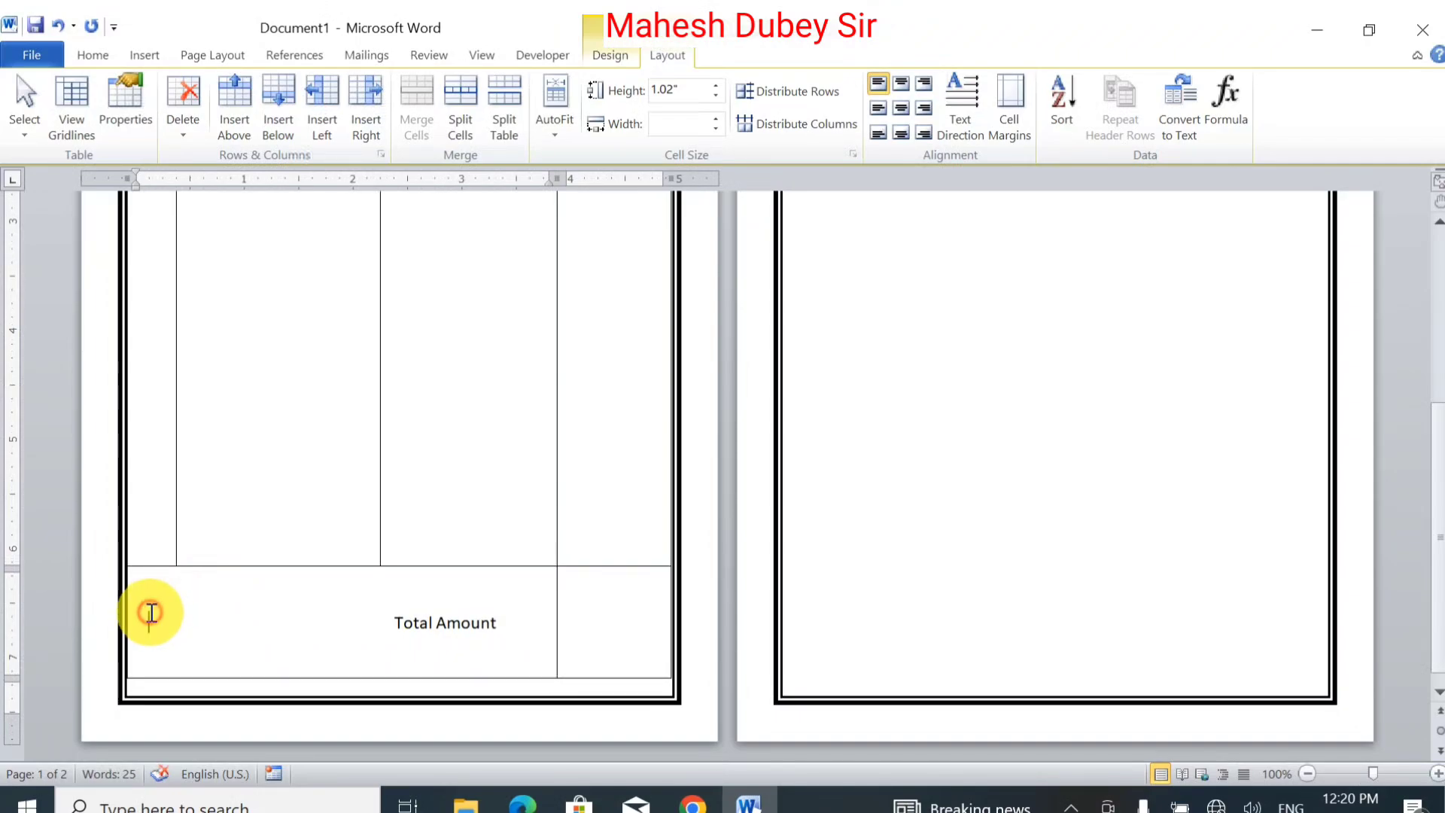
# Enter "Signature" at the start of the "Total Amount" line and remove surplus spaces between the two labels.
pyautogui.write('Sig ')
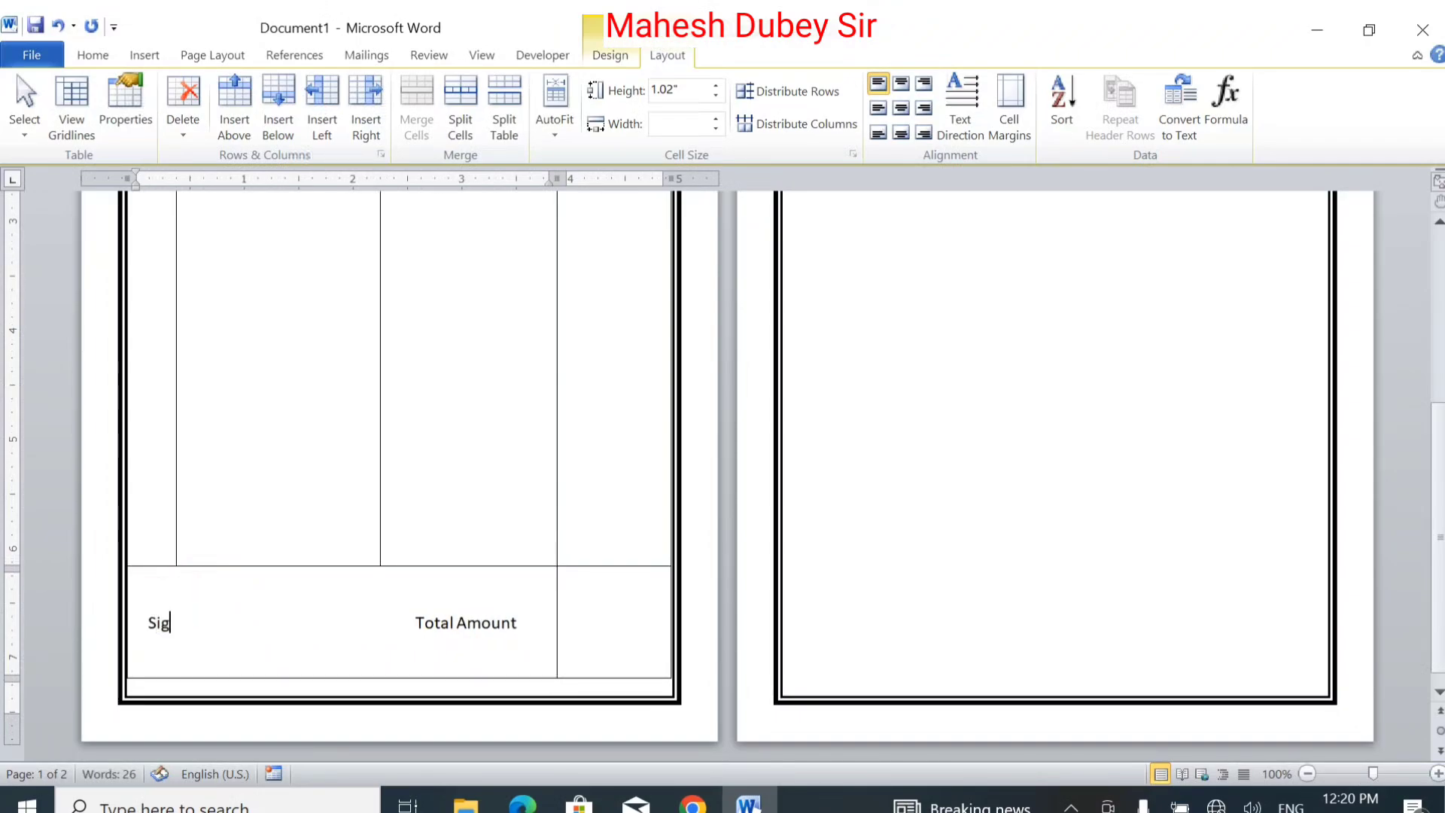
pyautogui.write('nature')
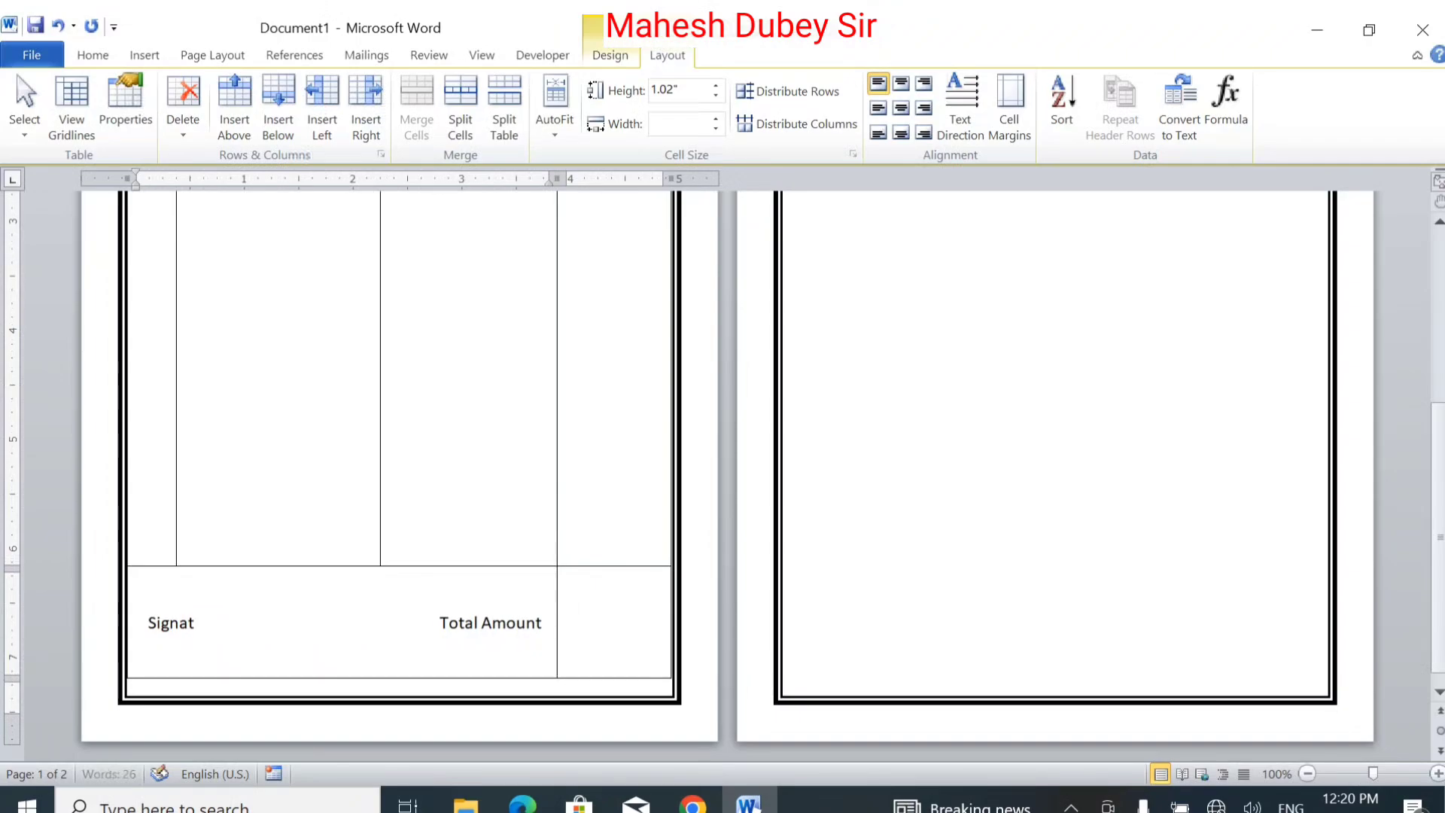
pyautogui.press('Delete')
pyautogui.press('Delete')
pyautogui.press('Delete')
pyautogui.press('Delete')
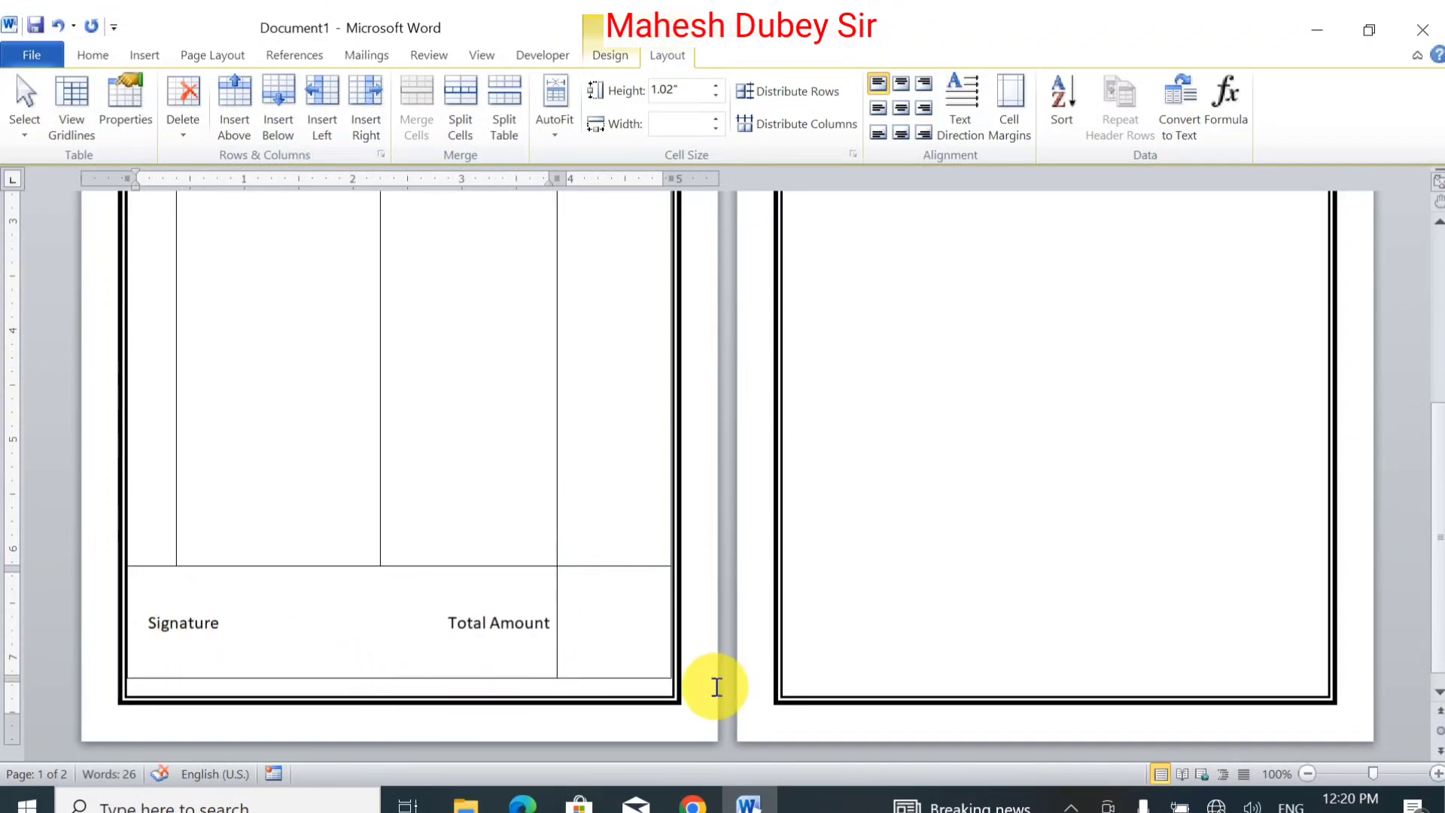
pyautogui.moveTo(1434, 519); pyautogui.dragTo(1415, 291)
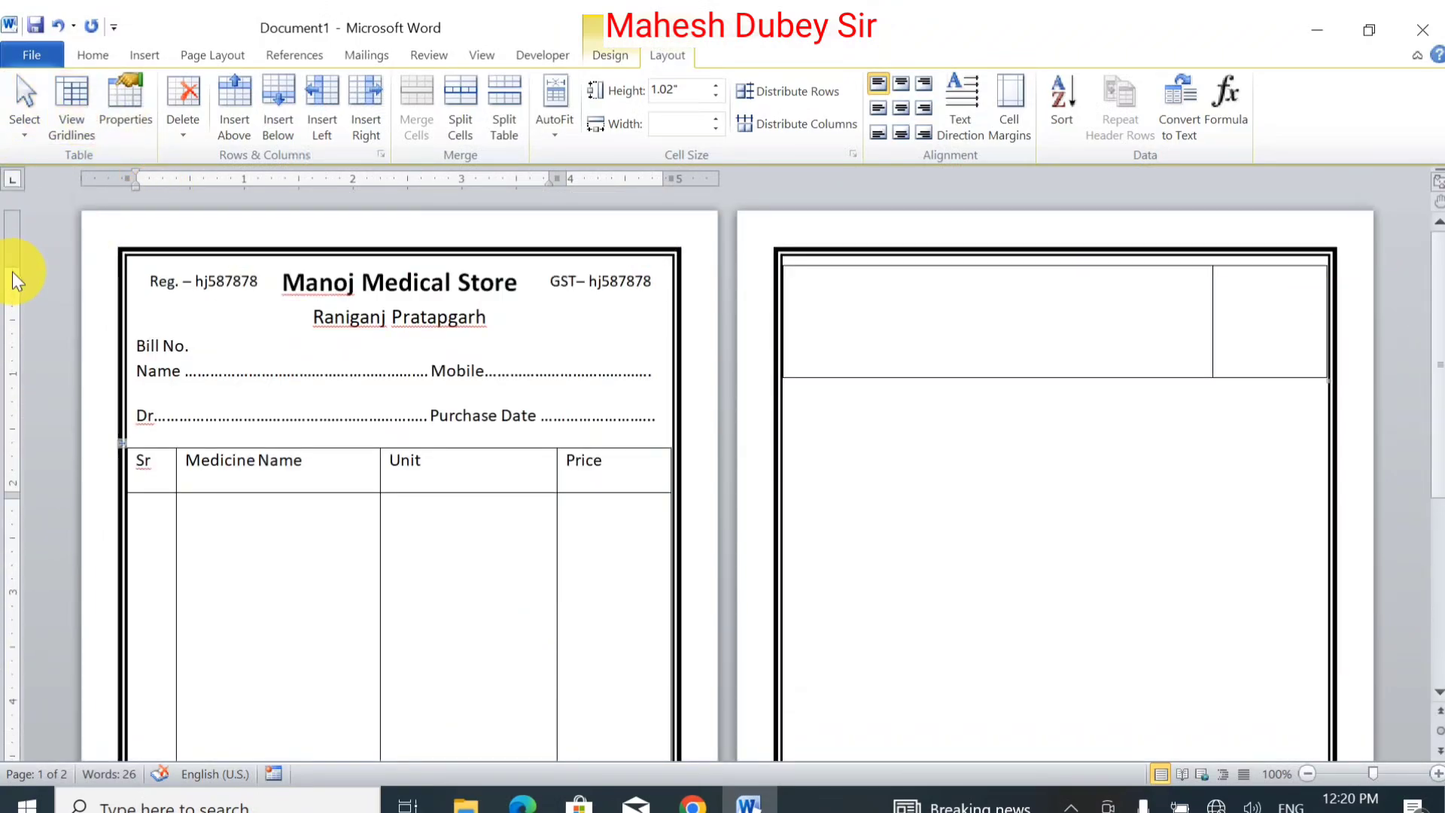
pyautogui.moveTo(10, 267)
pyautogui.mouseDown()
pyautogui.moveTo(8, 253)
pyautogui.moveTo(11, 268)
pyautogui.mouseUp()
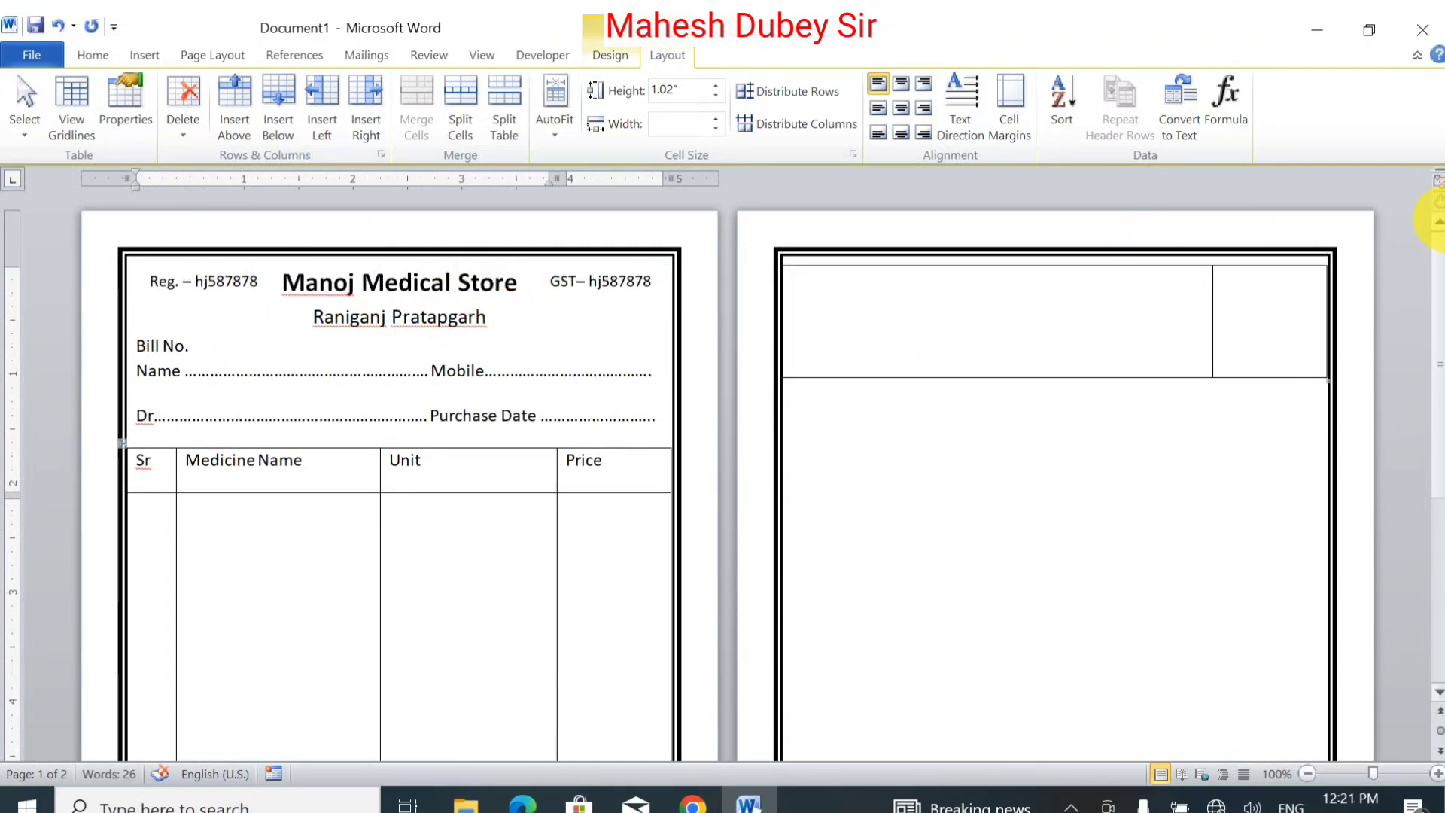
pyautogui.moveTo(1437, 325); pyautogui.dragTo(1433, 527)
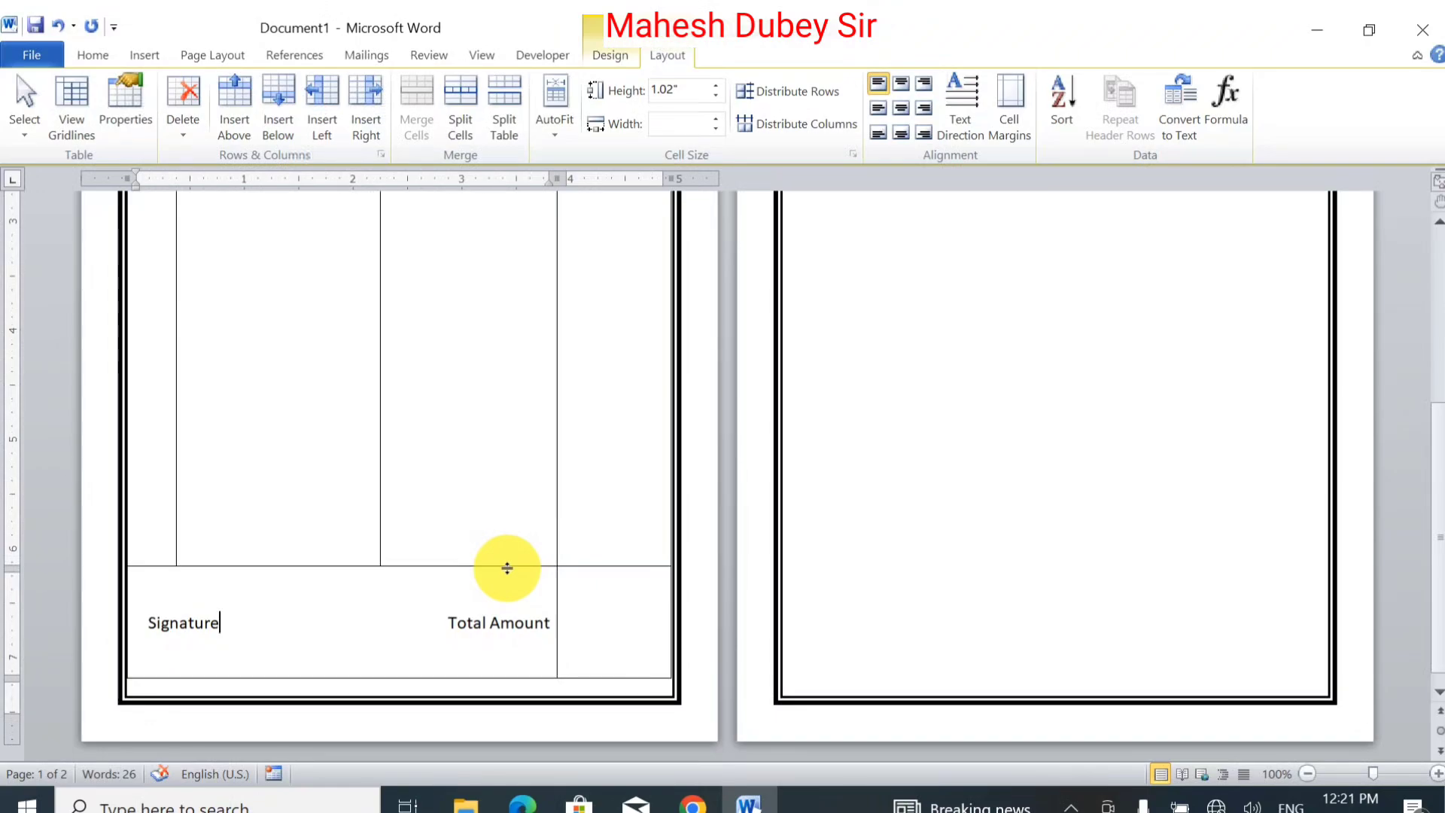
# Reduce the page's bottom margin slightly and set the Signature/Total Amount row's height to about 0.83".
pyautogui.moveTo(508, 568); pyautogui.dragTo(497, 548)
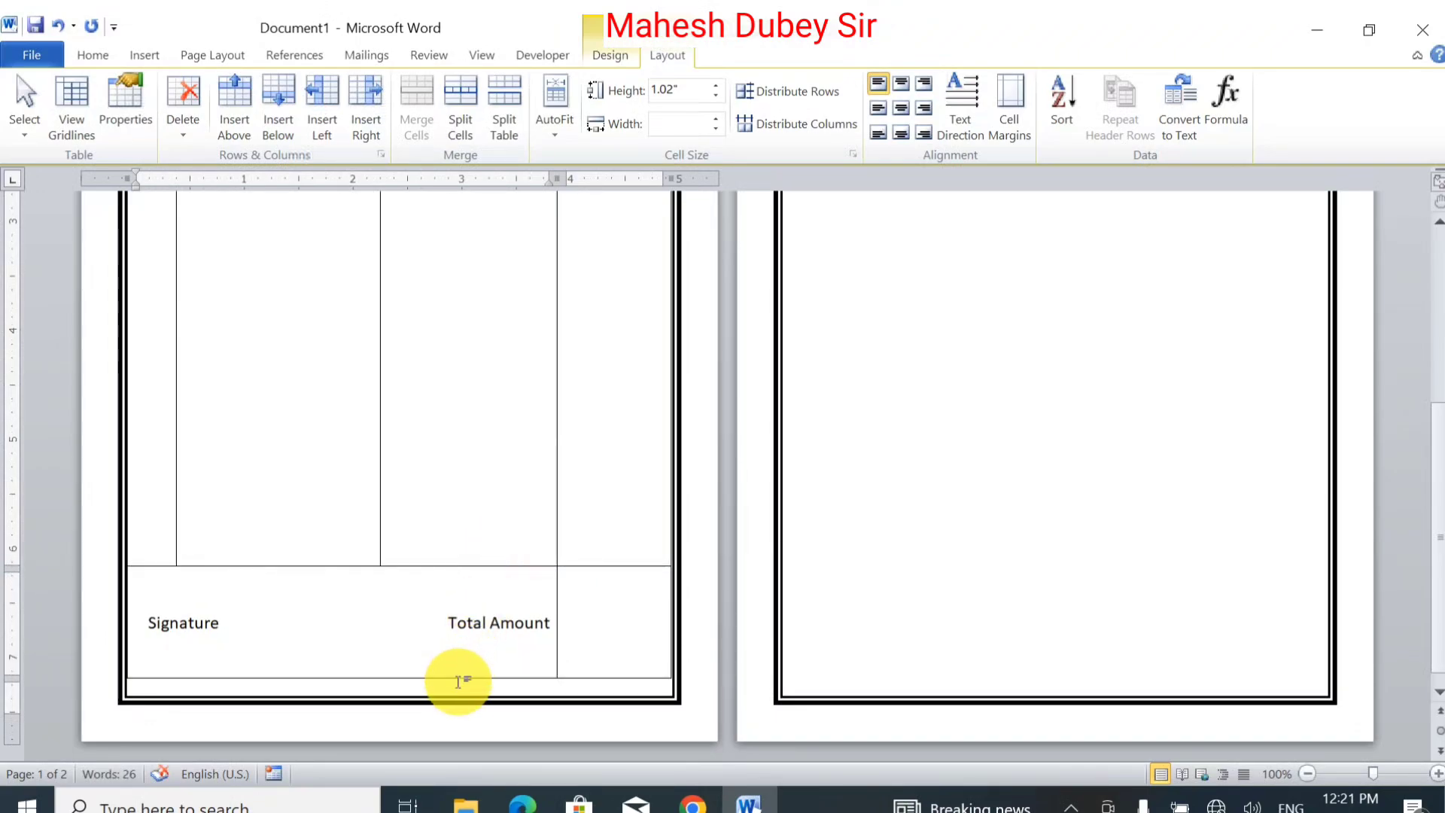
pyautogui.moveTo(457, 676)
pyautogui.mouseDown()
pyautogui.moveTo(458, 659)
pyautogui.moveTo(456, 682)
pyautogui.mouseUp()
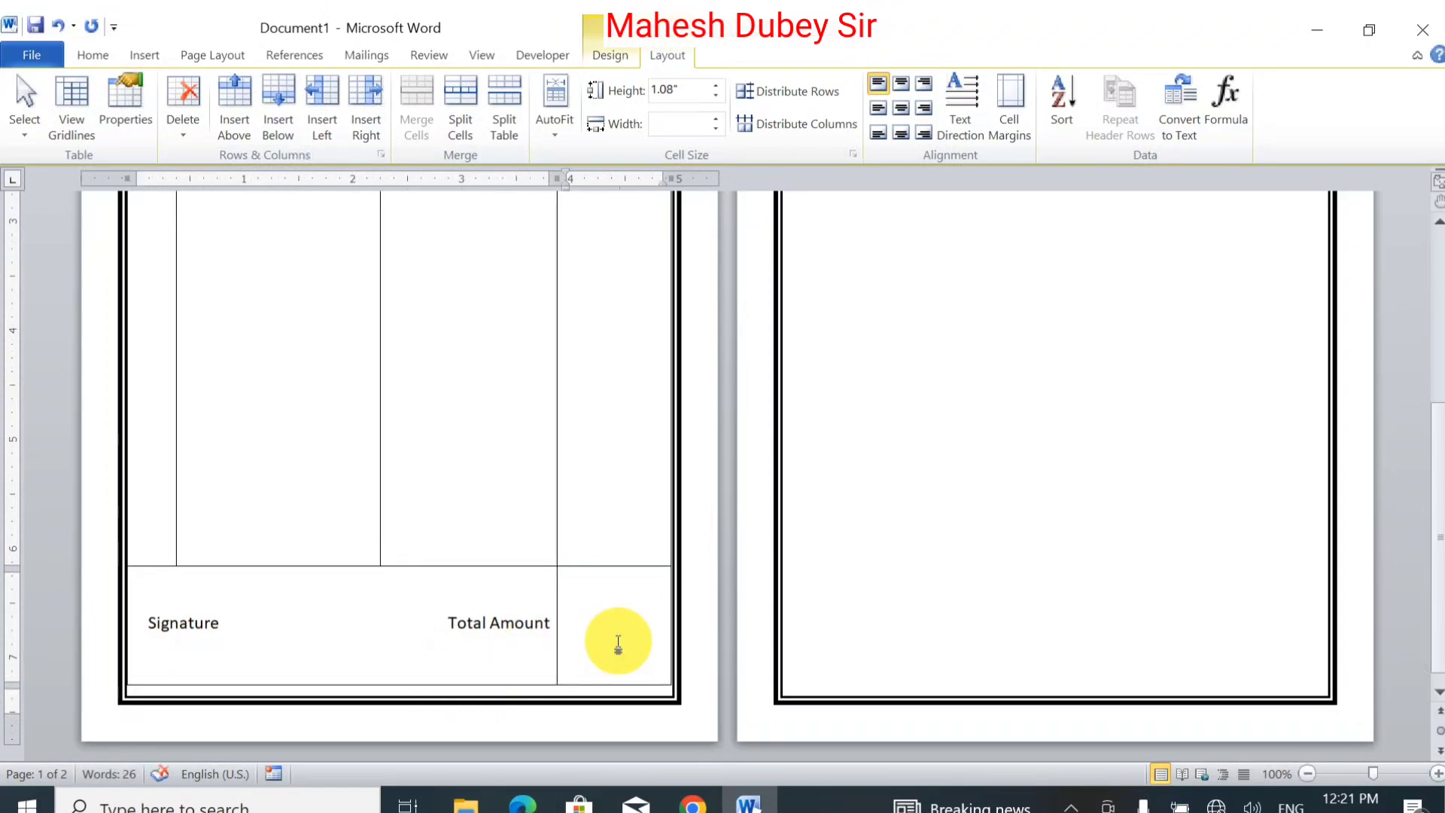
pyautogui.moveTo(11, 715); pyautogui.dragTo(13, 736)
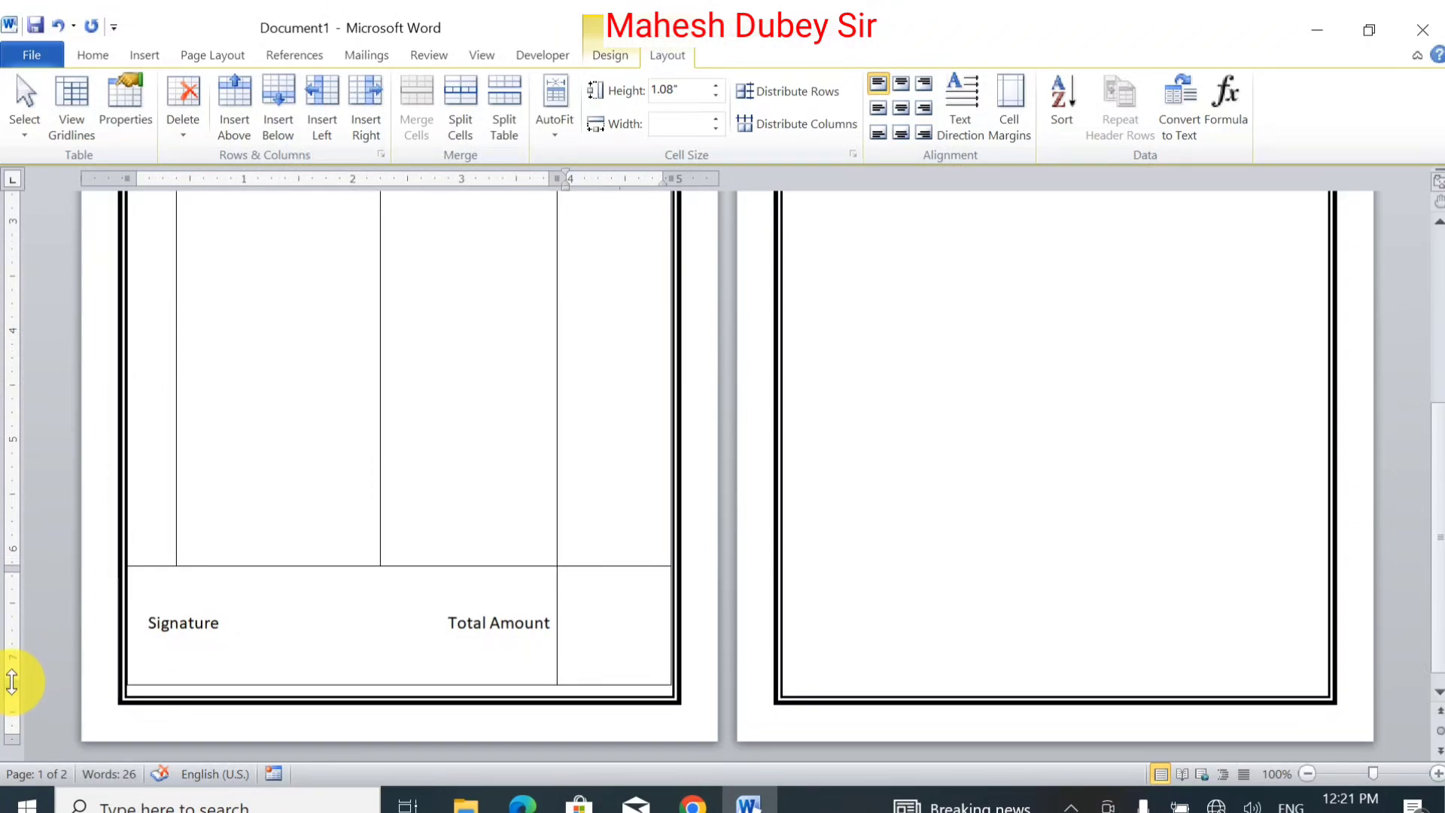
pyautogui.moveTo(12, 683); pyautogui.dragTo(6, 659)
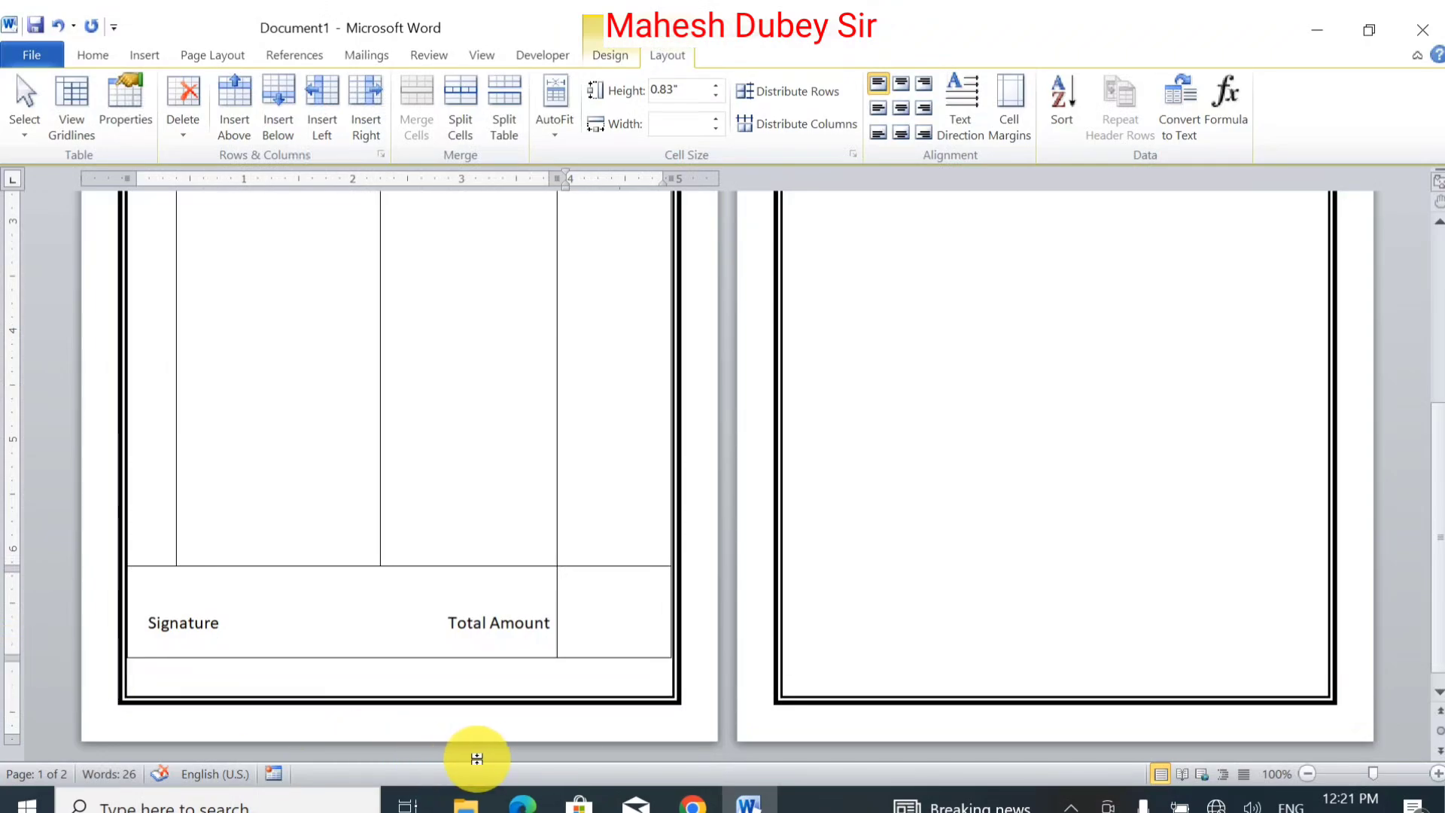
pyautogui.click(440, 691)
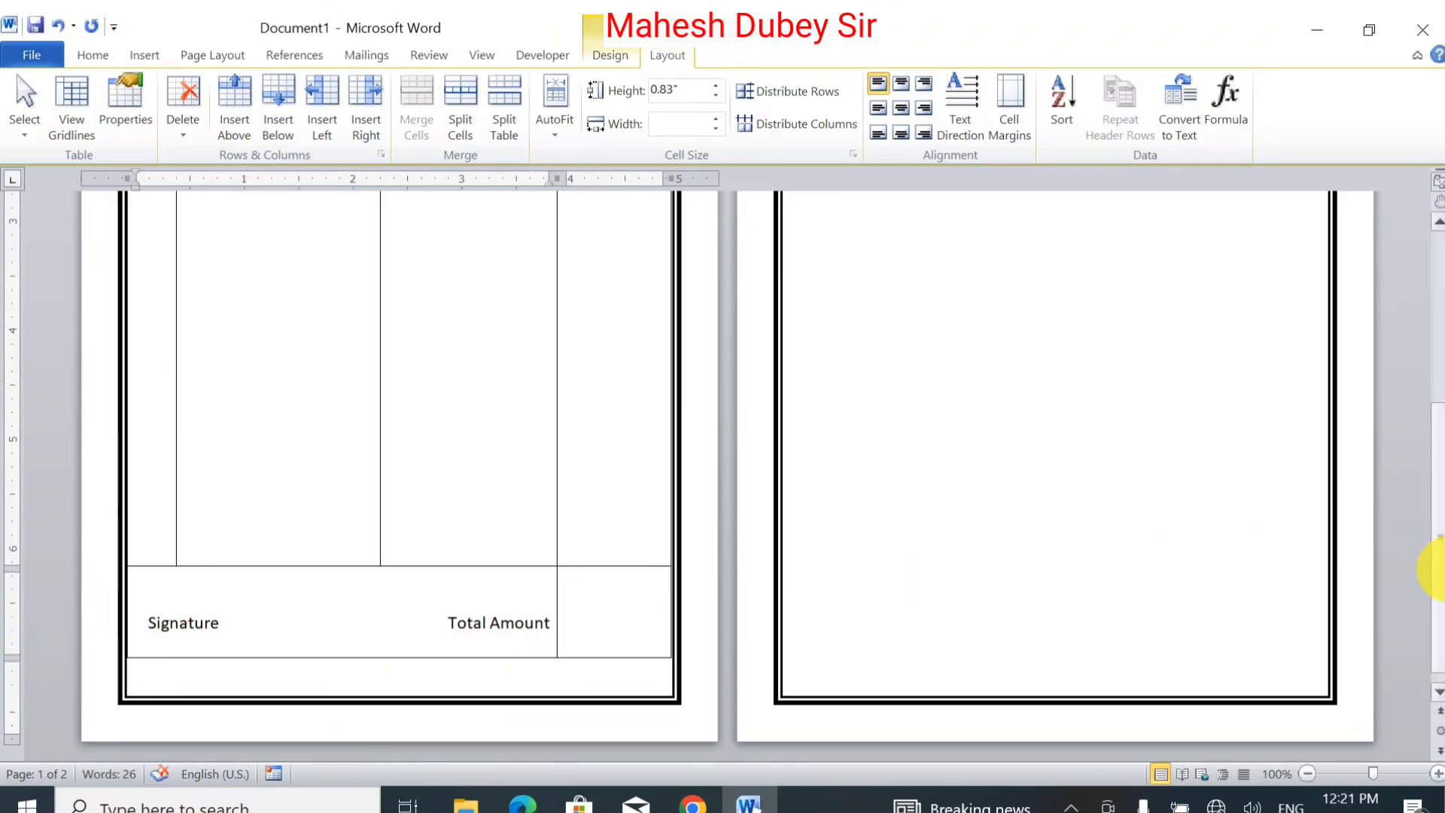
# Shrink the empty table row on the second page to about 0.04" high and delete that row.
pyautogui.moveTo(1440, 566); pyautogui.dragTo(1439, 286)
pyautogui.scroll(2, 1357, 243)
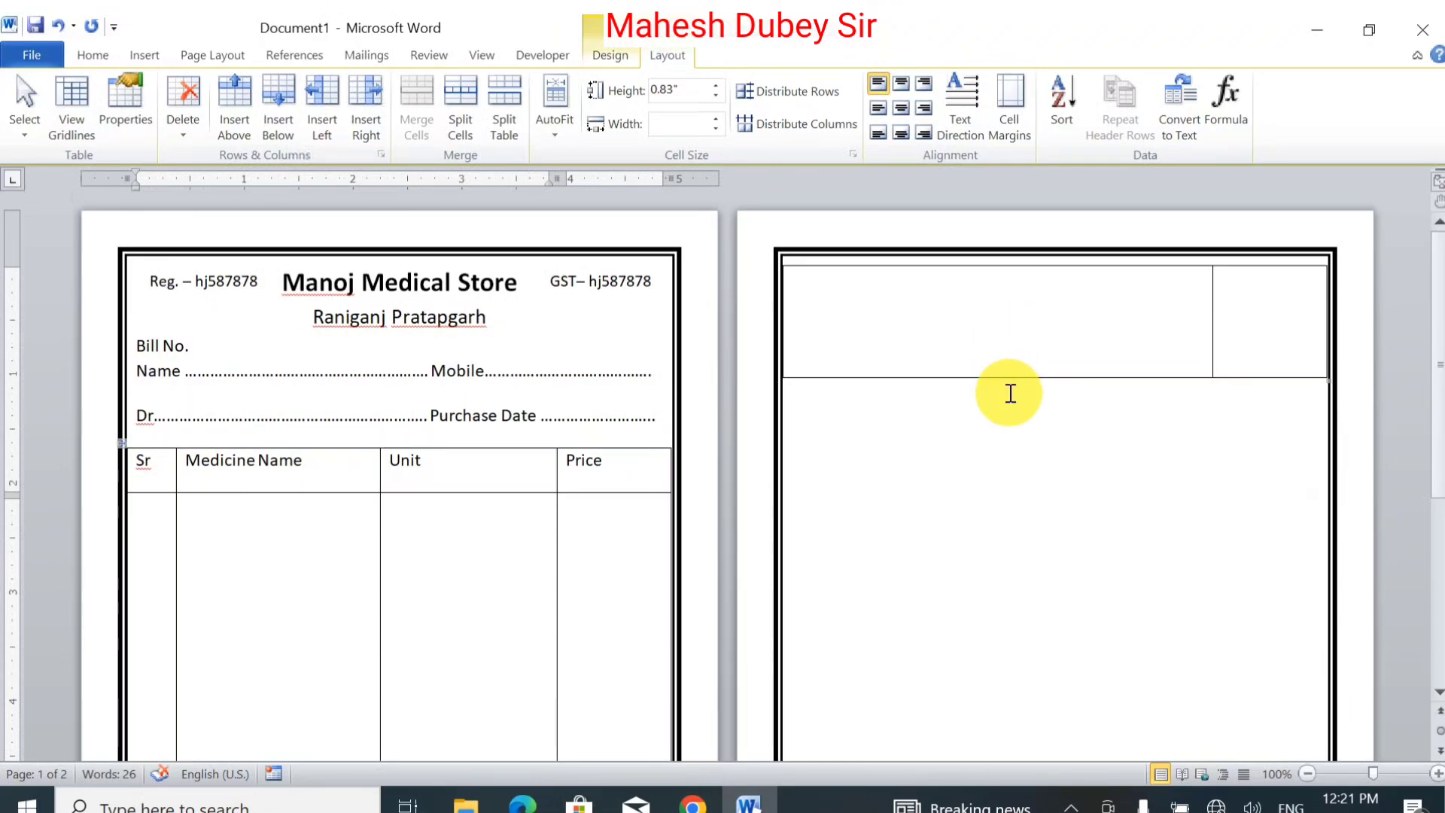
pyautogui.moveTo(1019, 377); pyautogui.dragTo(940, 224)
pyautogui.scroll(-7, 1422, 413)
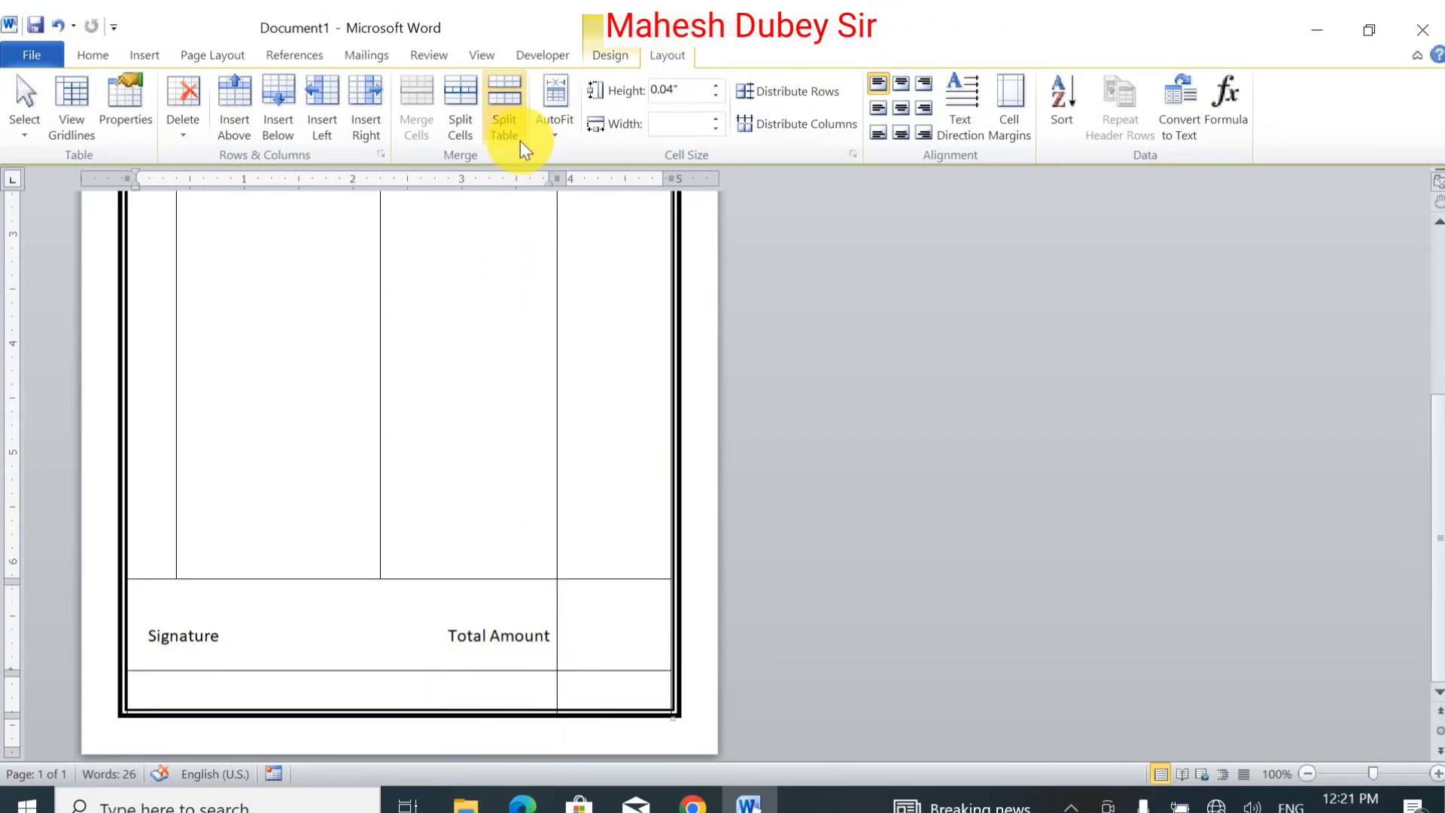
pyautogui.click(193, 133)
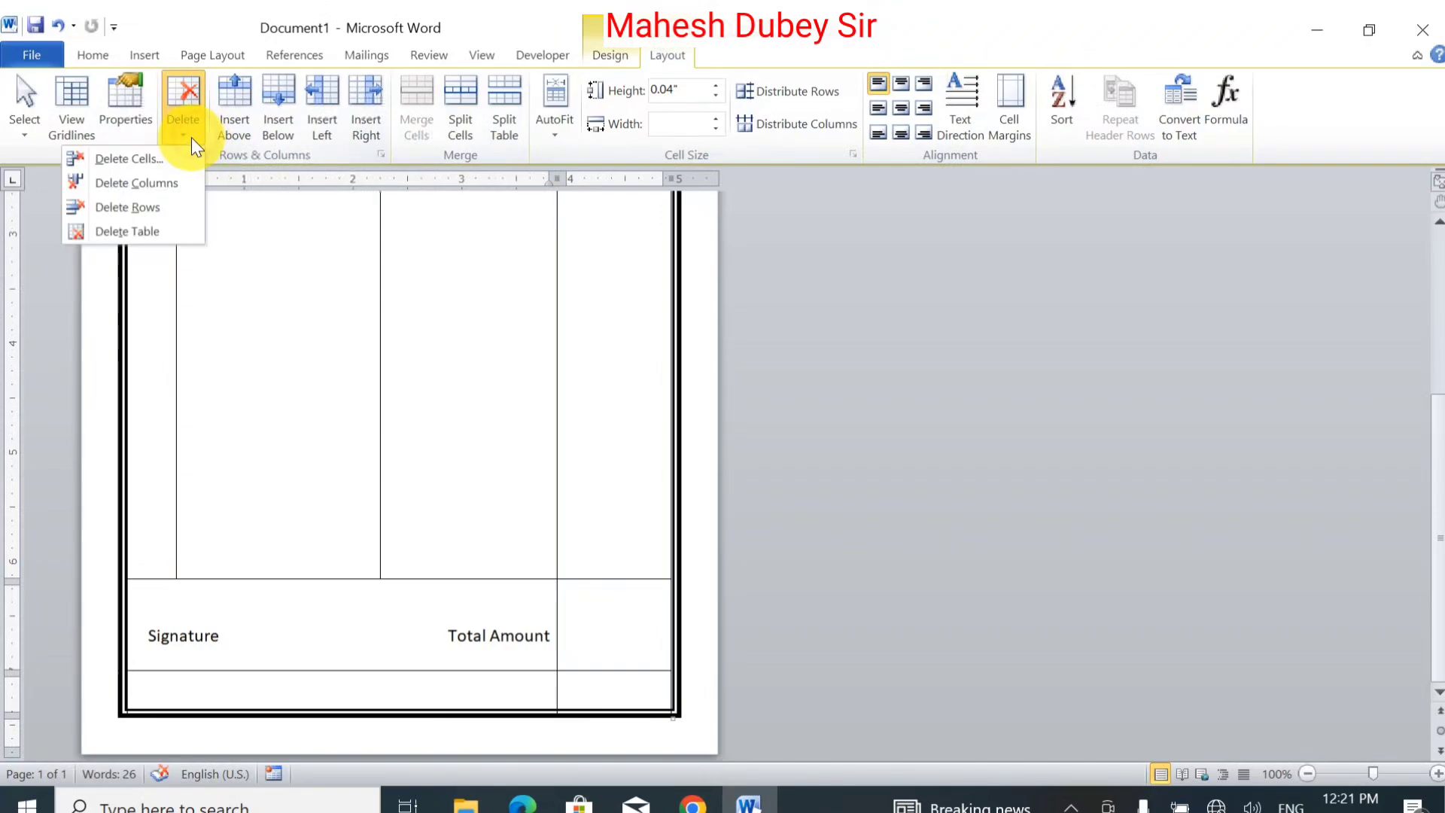
pyautogui.click(155, 204)
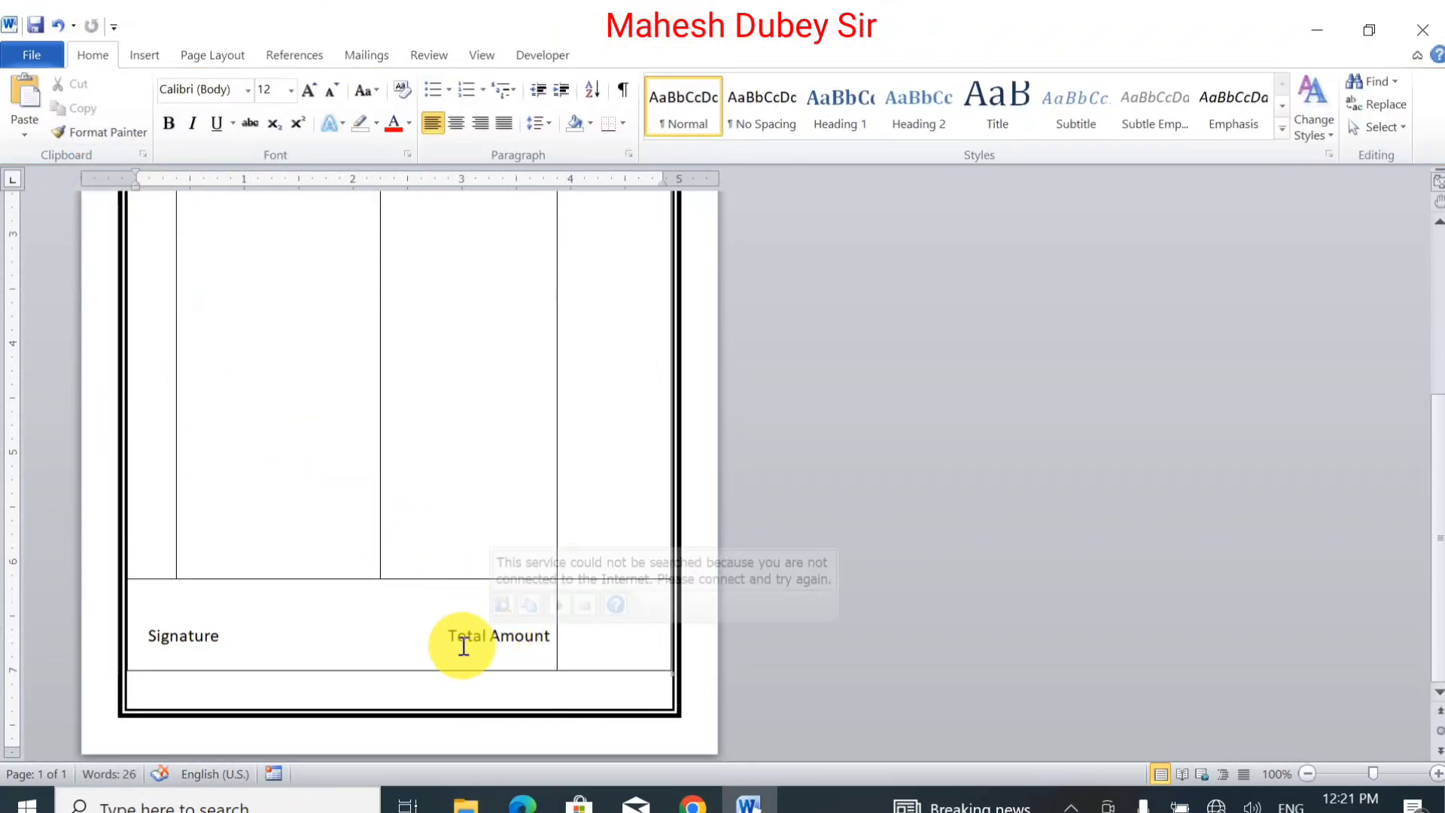
pyautogui.click(413, 635)
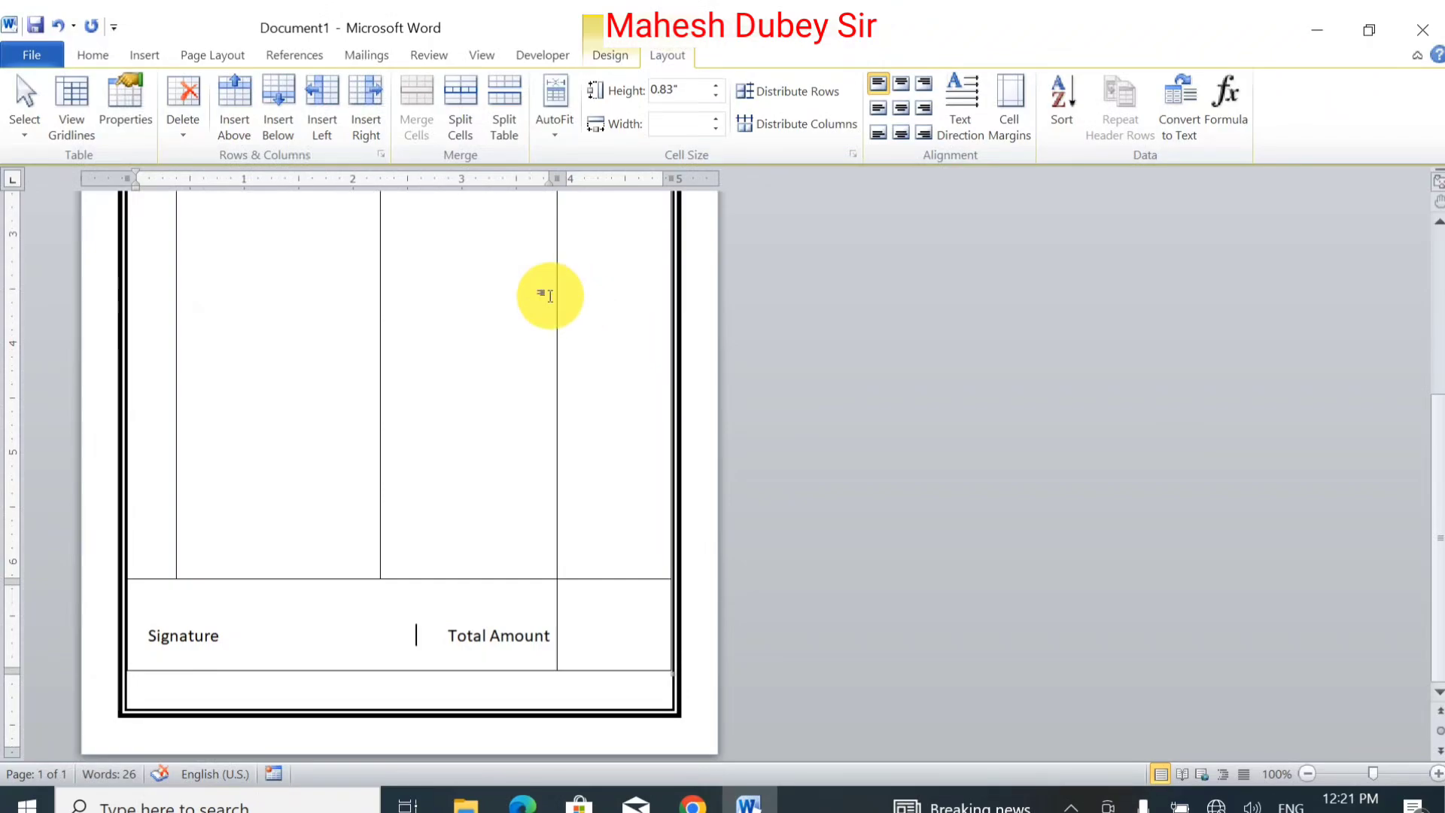
# Check the bill form's layout in print preview and return to the document.
pyautogui.click(15, 55)
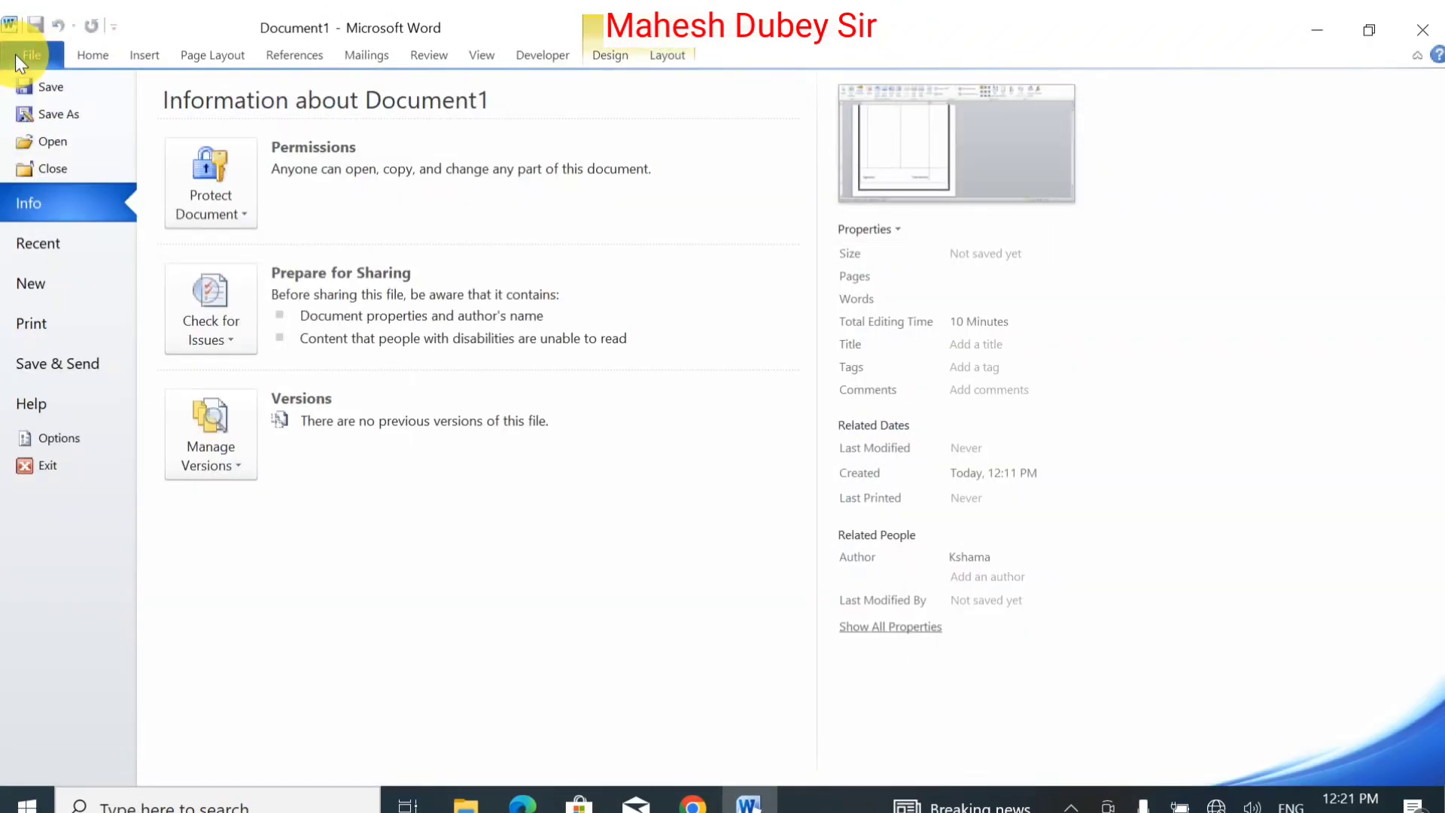
pyautogui.click(51, 326)
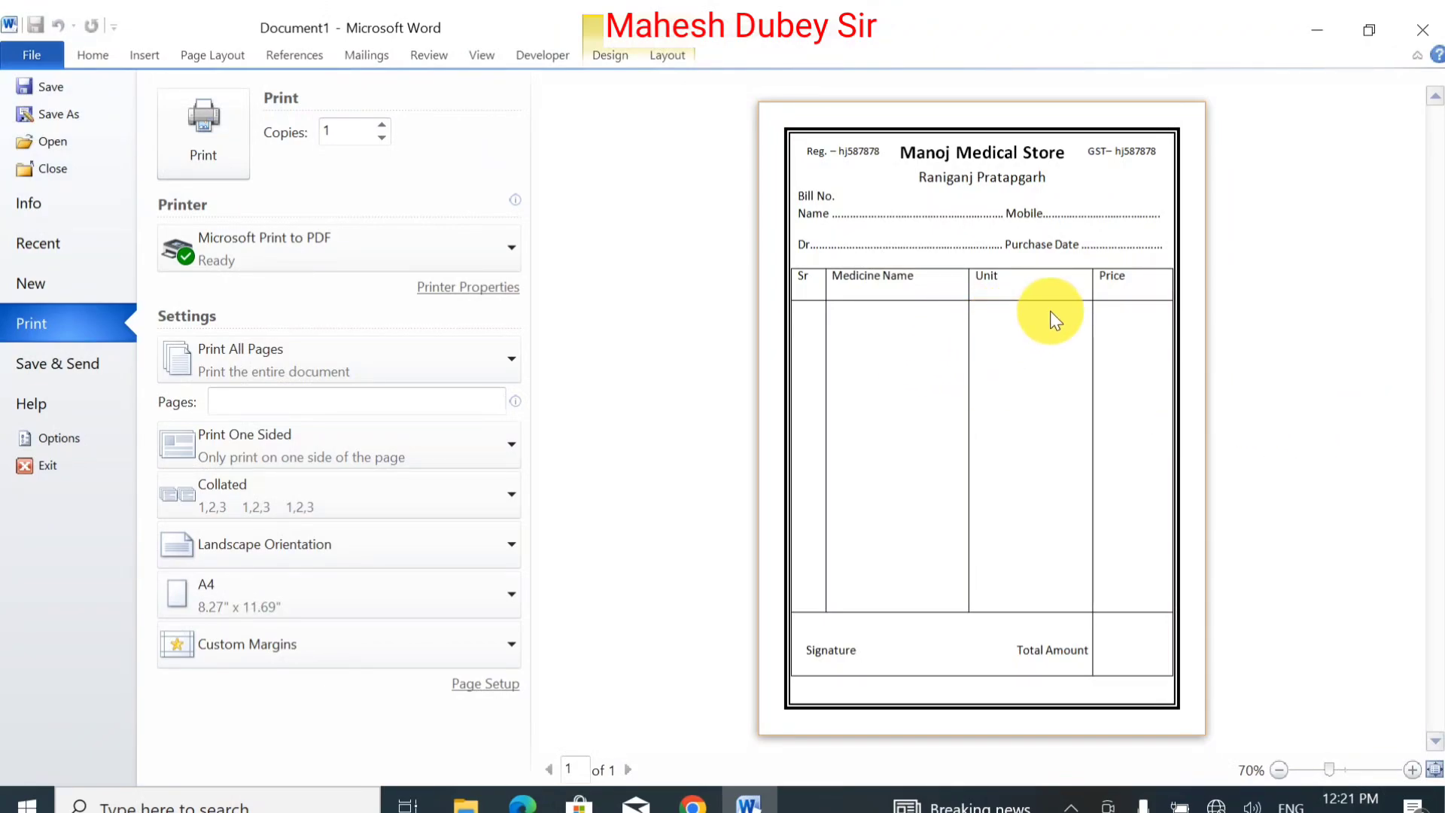
pyautogui.click(91, 54)
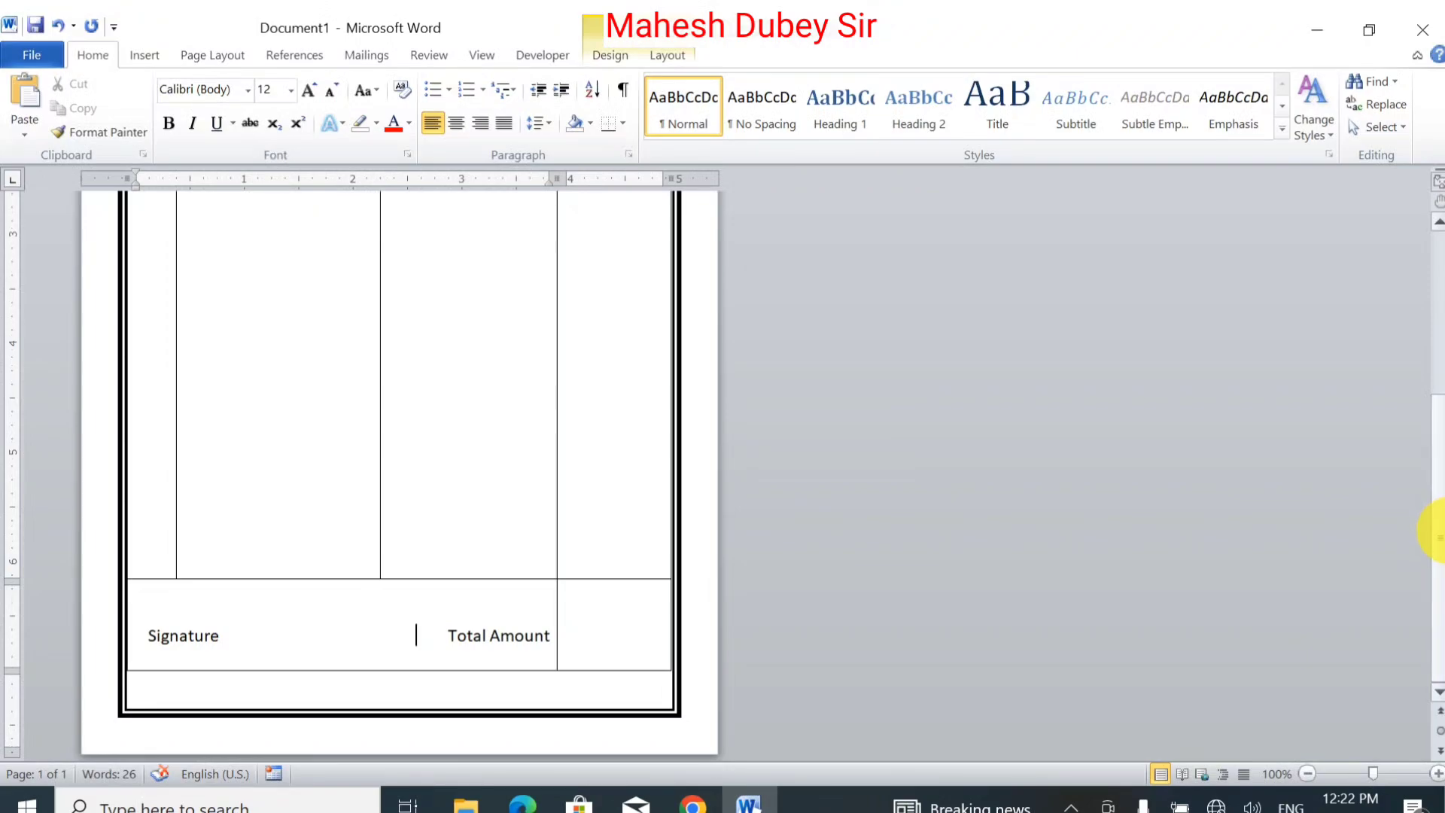
# Center and bold the table's header row from "Sr" to "Price".
pyautogui.moveTo(1440, 530); pyautogui.dragTo(1439, 318)
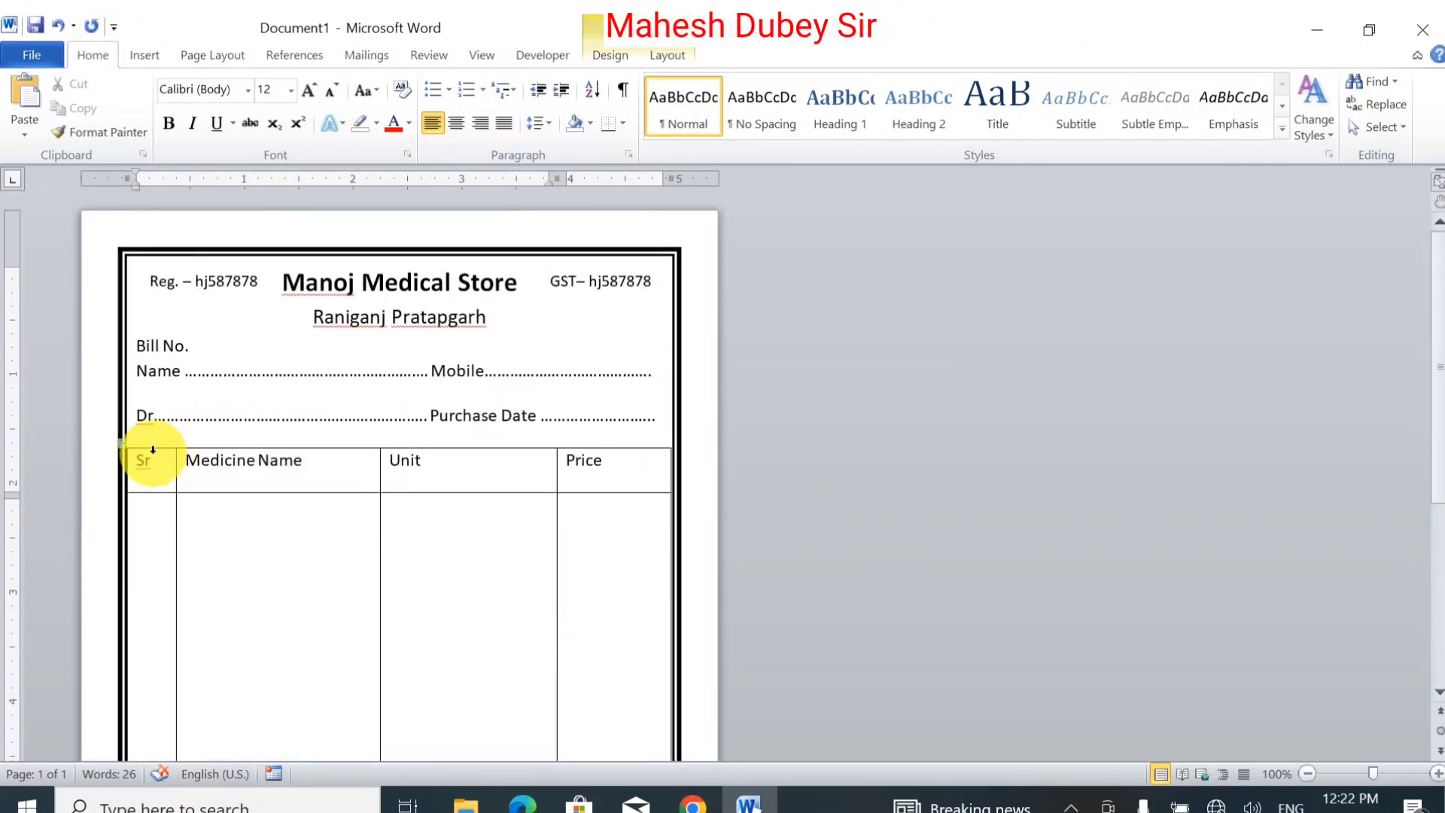
pyautogui.moveTo(148, 454); pyautogui.dragTo(658, 451)
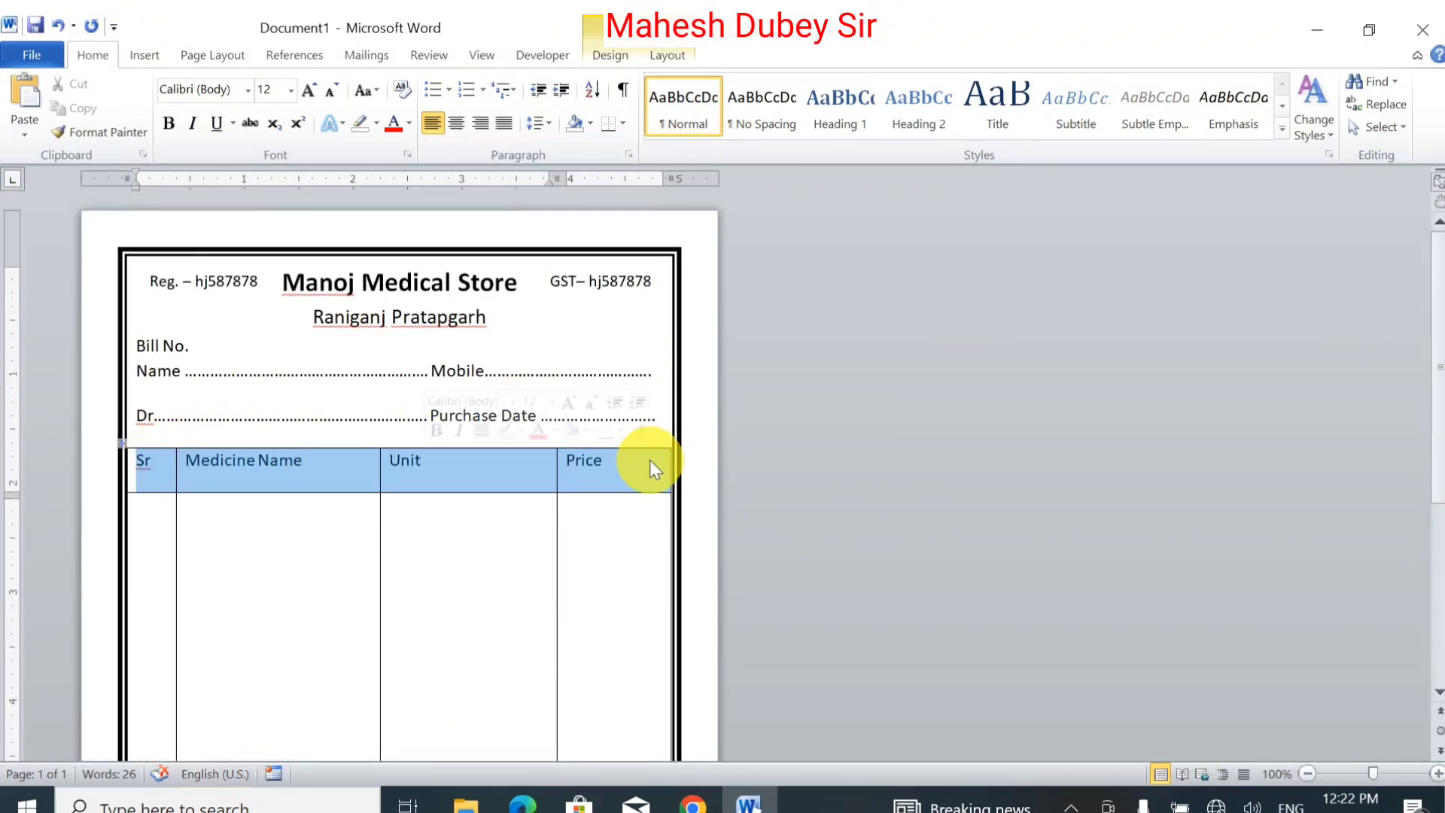
pyautogui.click(460, 126)
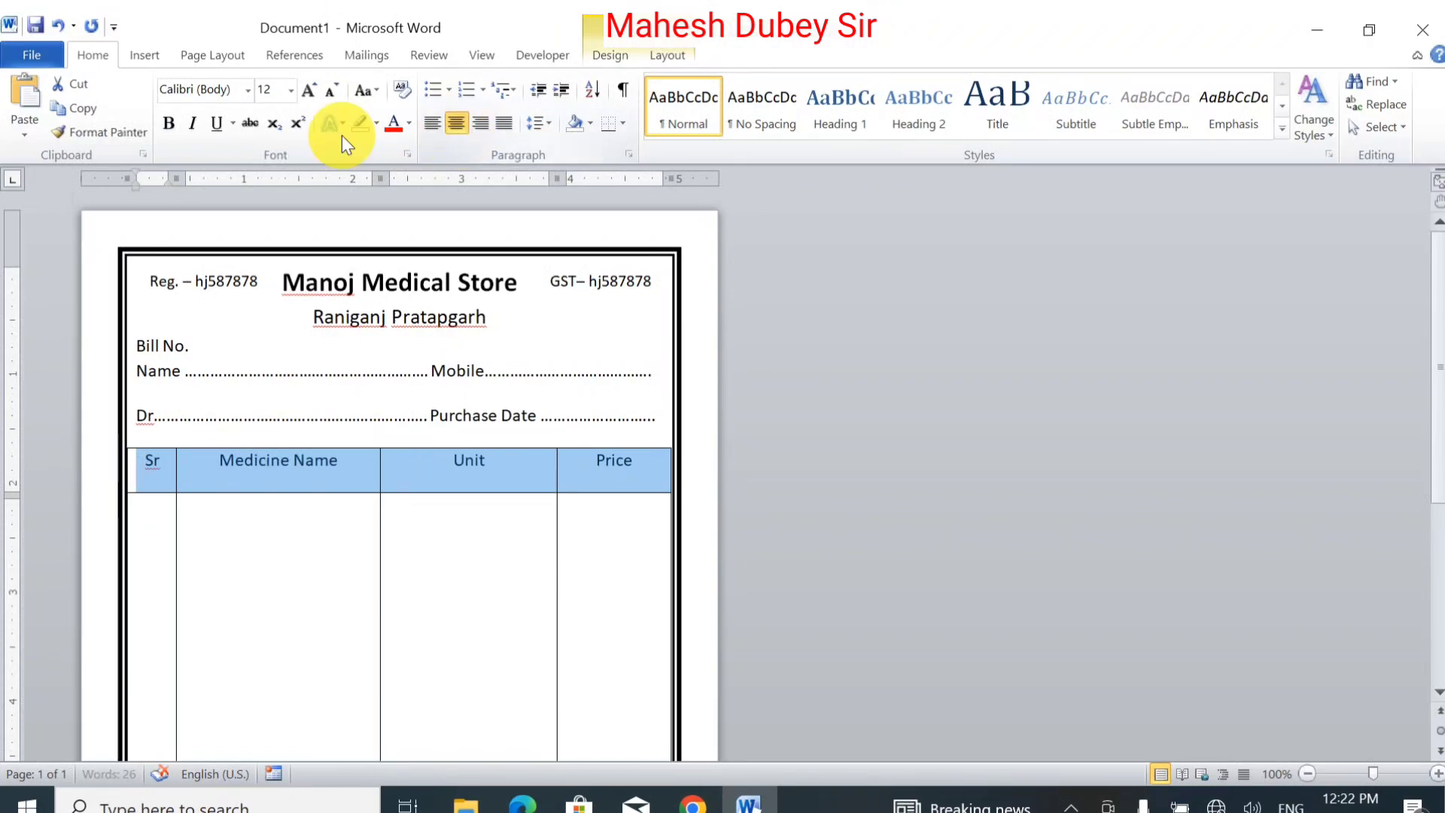
pyautogui.click(167, 125)
pyautogui.click(635, 503)
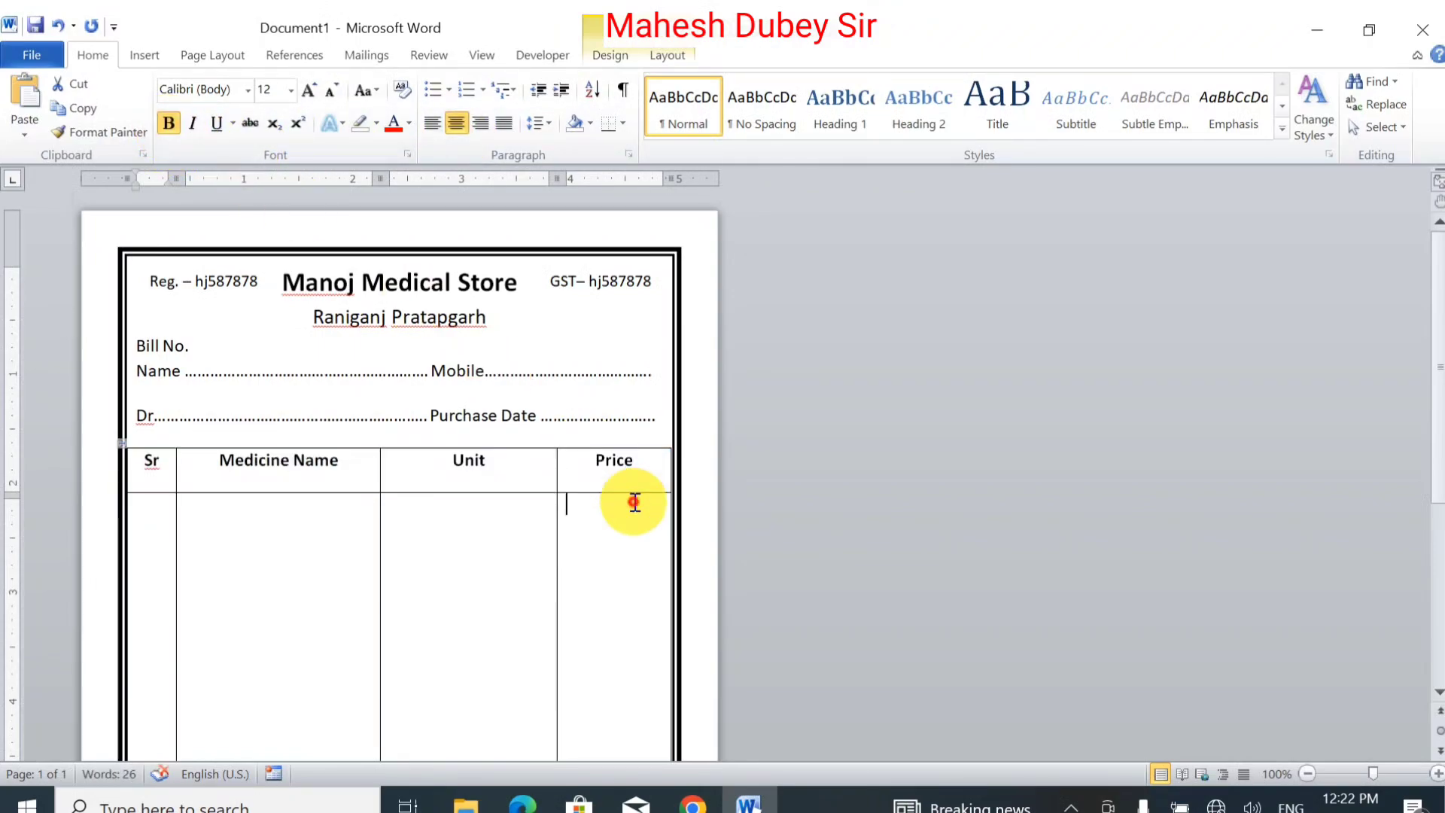
# Open the print preview again to examine the bill form with its formatted header row.
pyautogui.moveTo(1436, 380); pyautogui.dragTo(1430, 598)
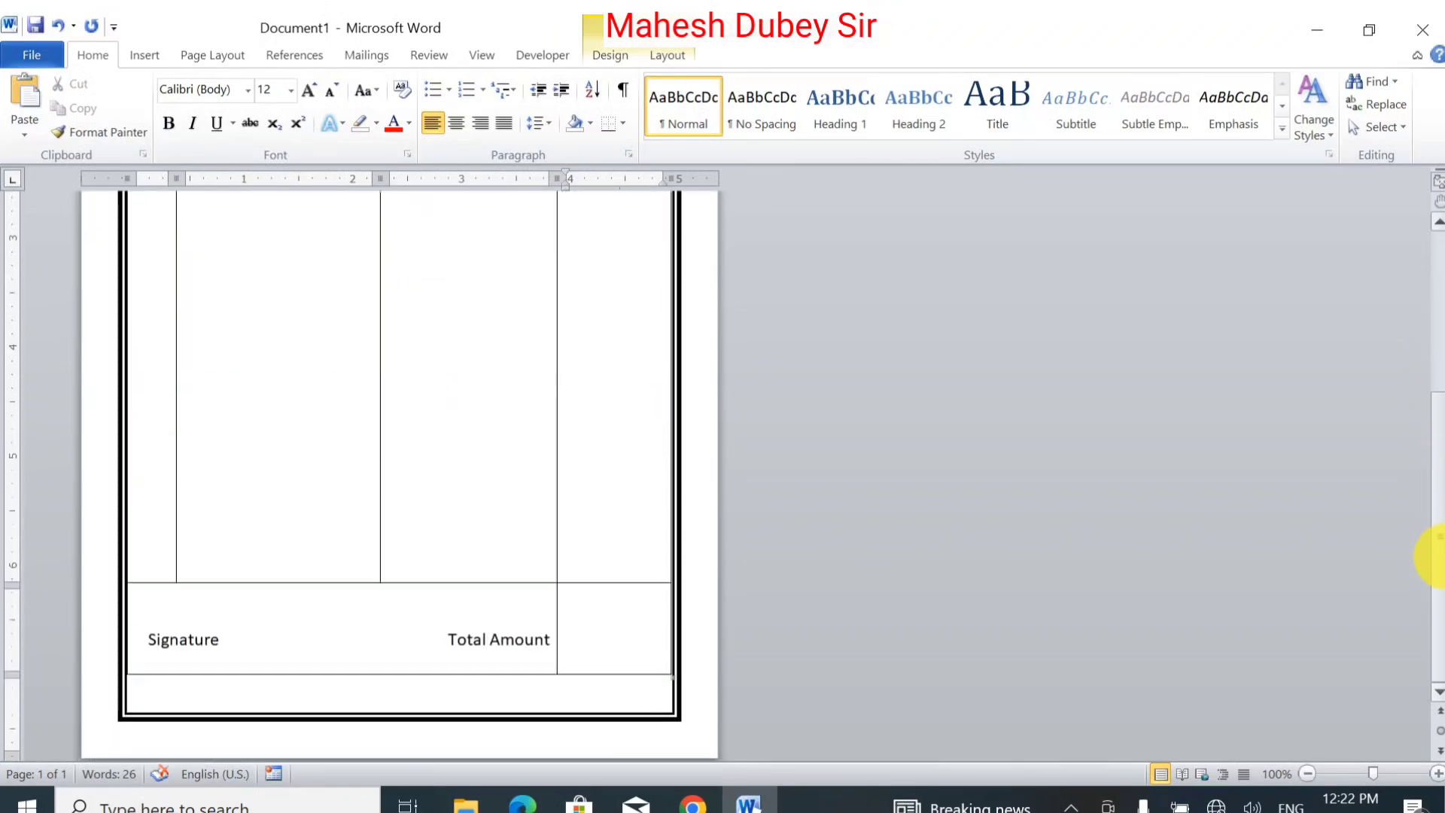
pyautogui.click(31, 56)
pyautogui.click(56, 320)
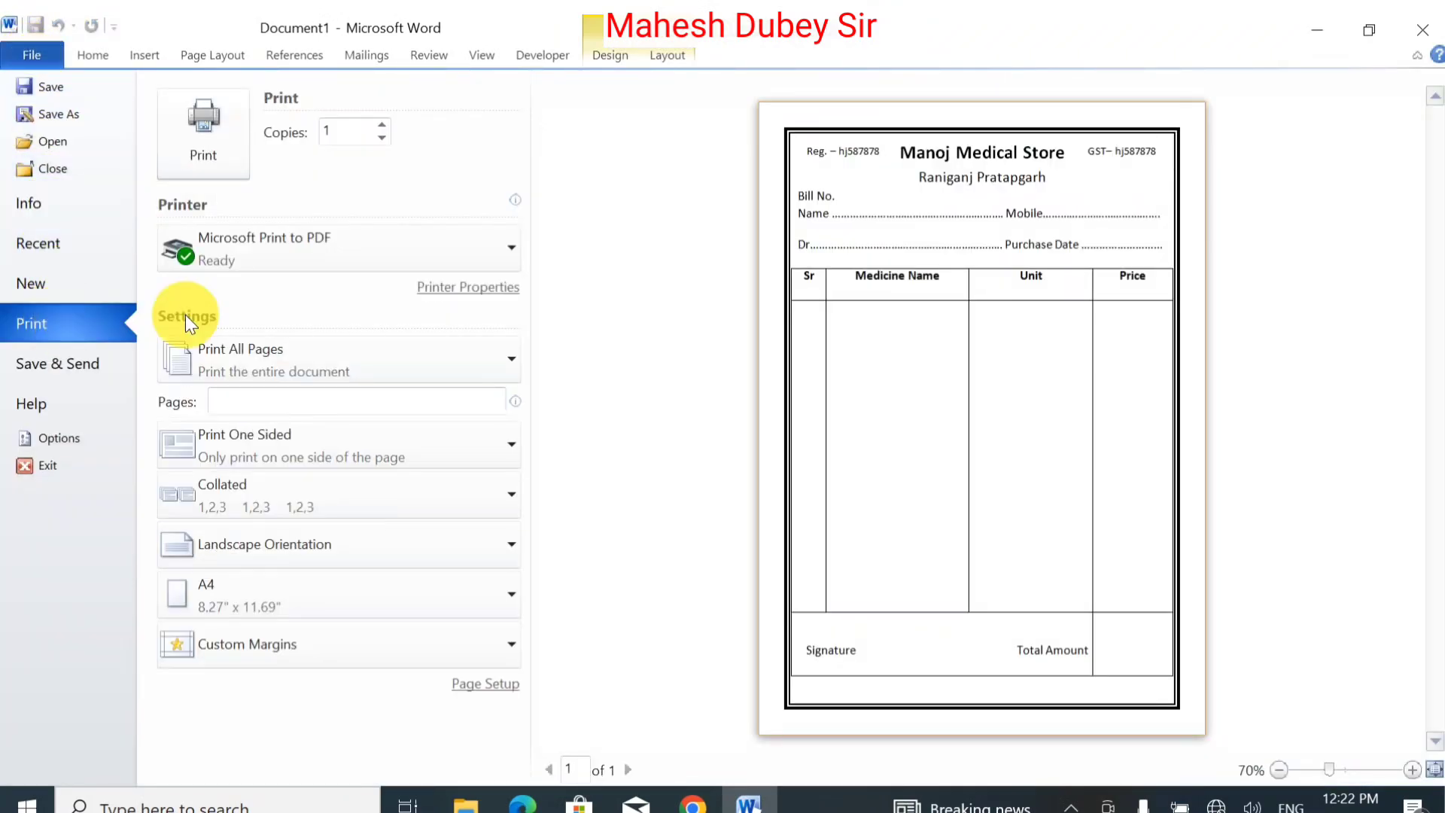